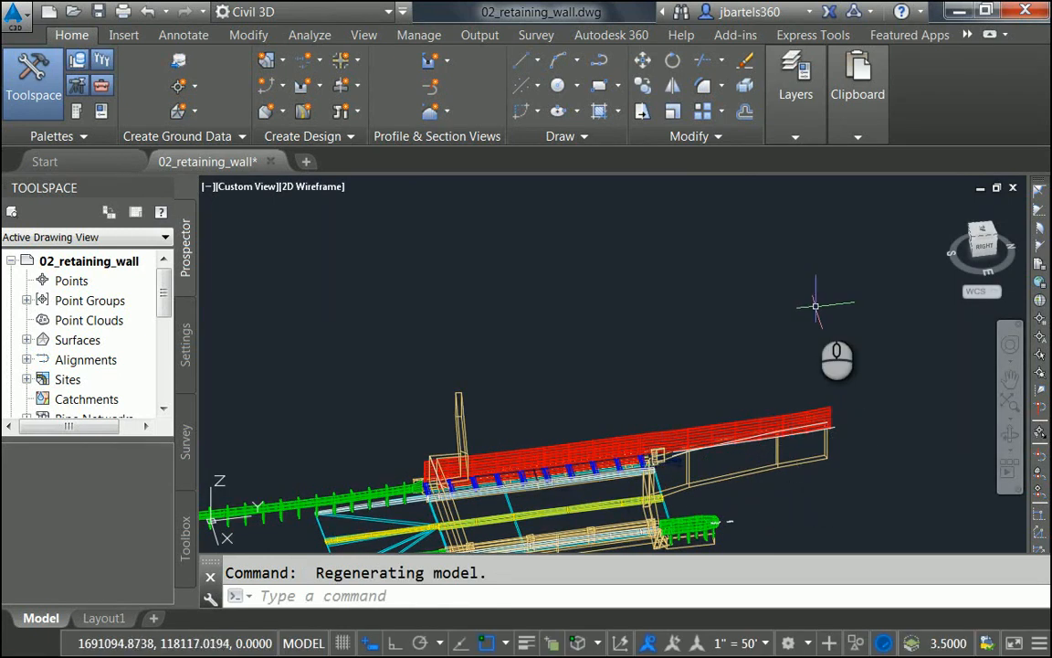
Step: Zoom back to the previous plan view and pan toward the wall's end
text(z)
key(Return)
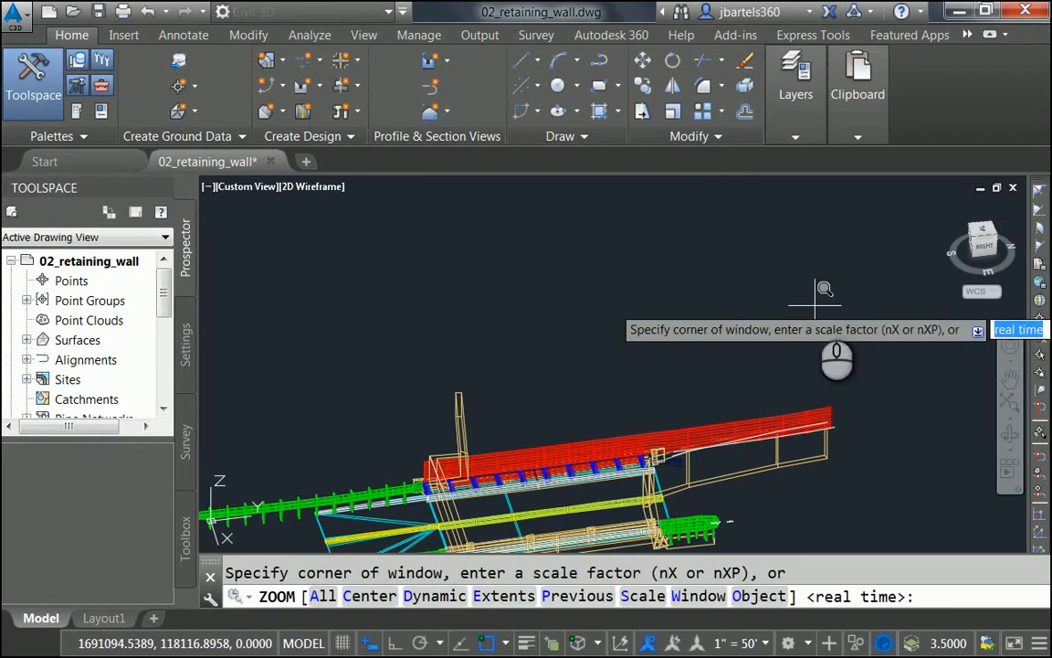
text(p)
key(Return)
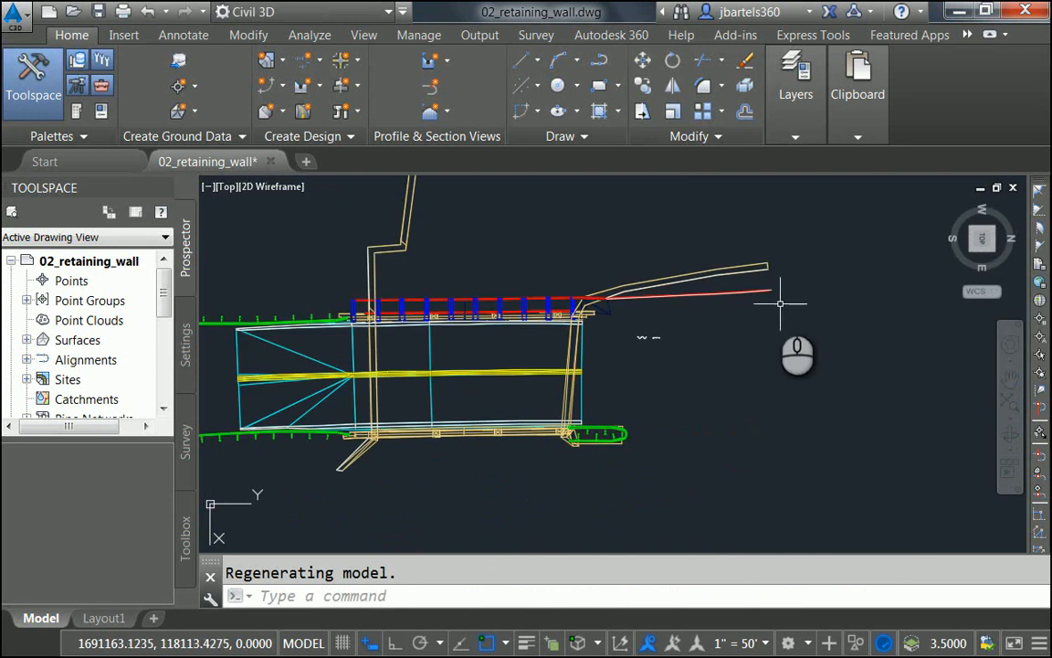
scroll(733, 300, up, 2)
mouse_move(775, 345)
middle_down()
mouse_move(742, 352)
mouse_move(737, 341)
middle_up()
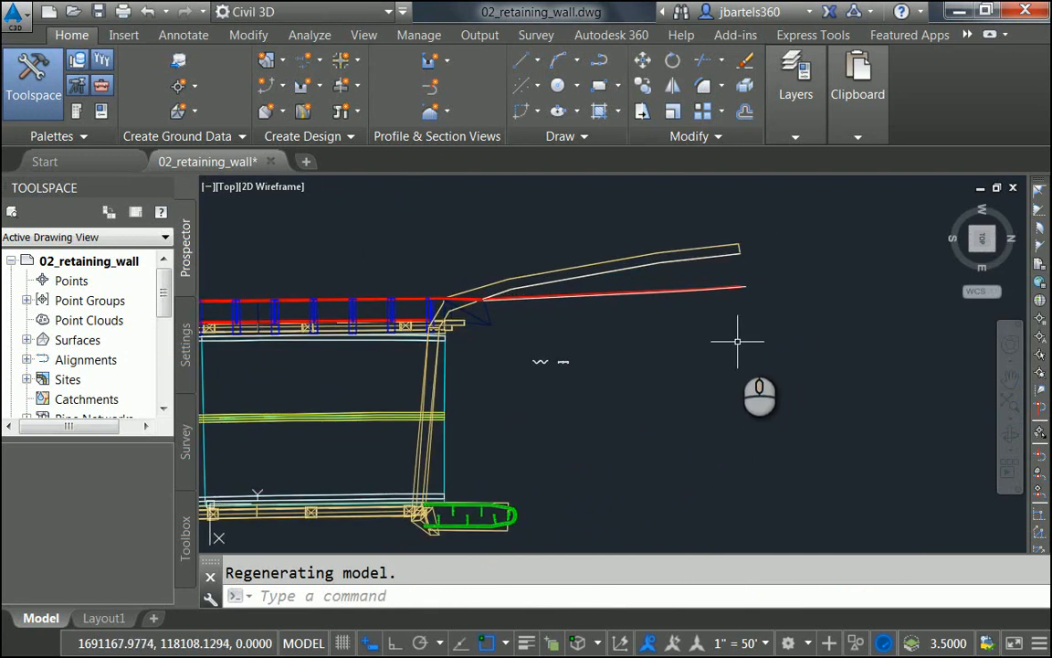
Step: Reload the ACAD-Waikane Stream-aligned reference and pan to show more stream linework
key(Return)
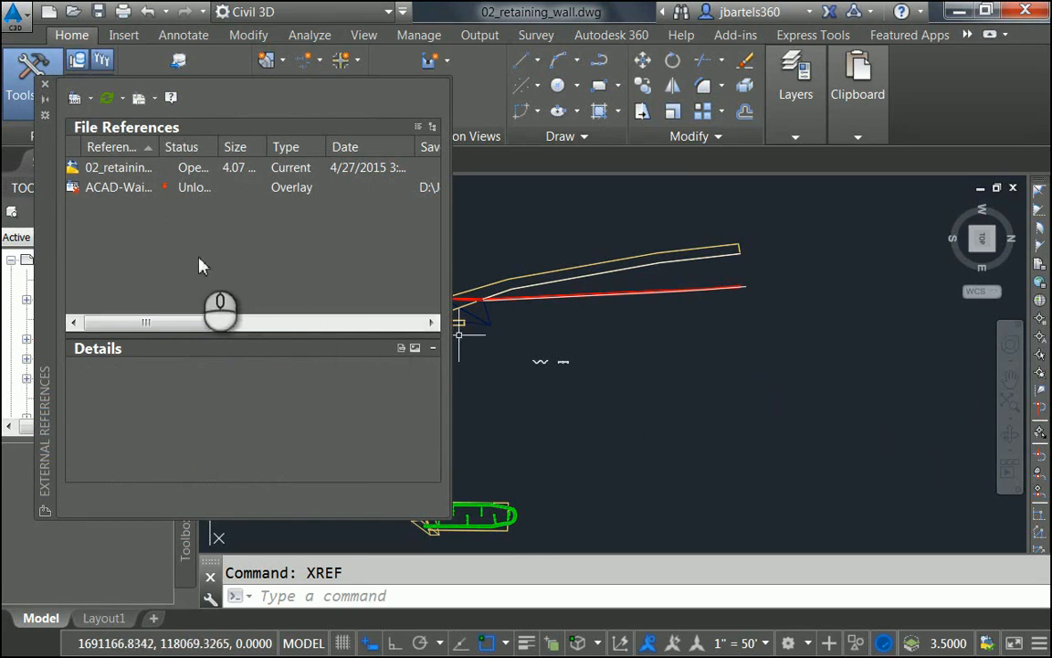
right_click(100, 187)
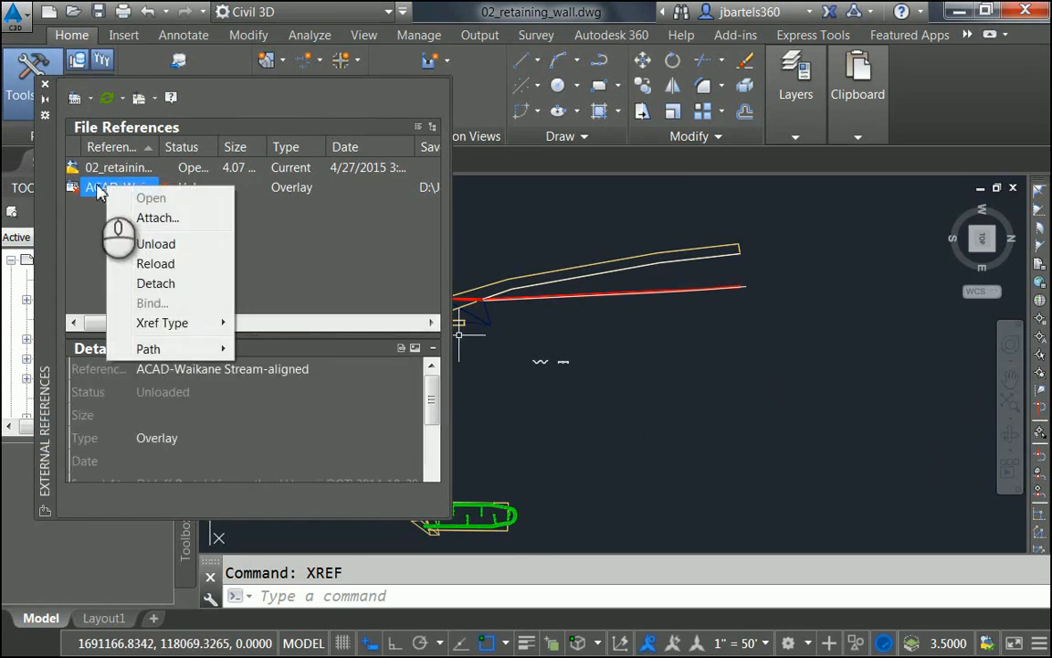
click(151, 264)
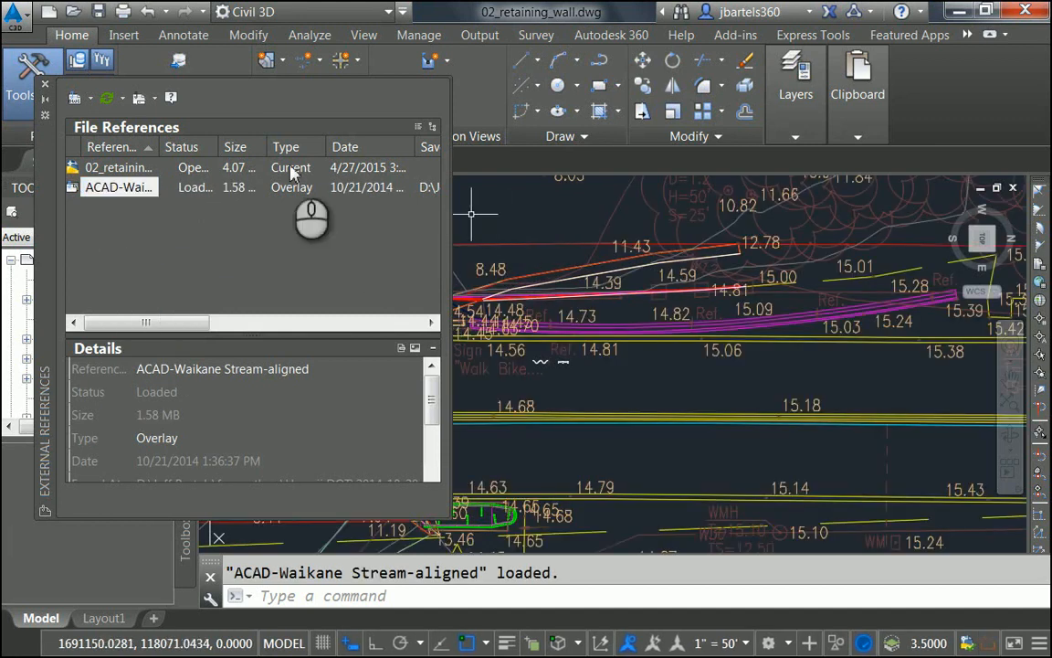
click(44, 85)
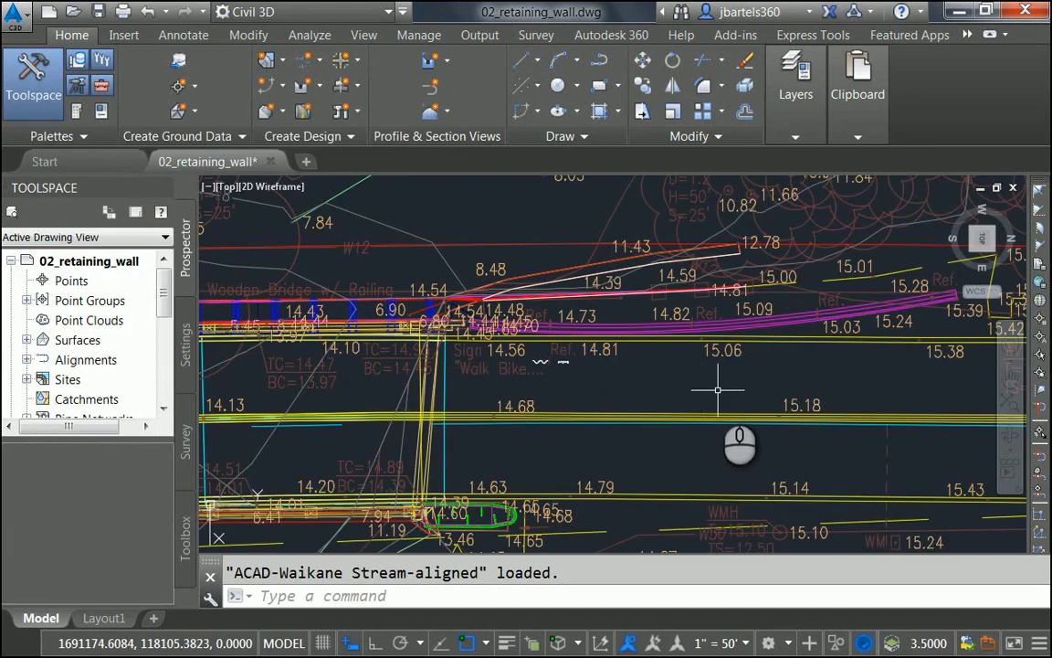
middle_drag(718, 390, 572, 390)
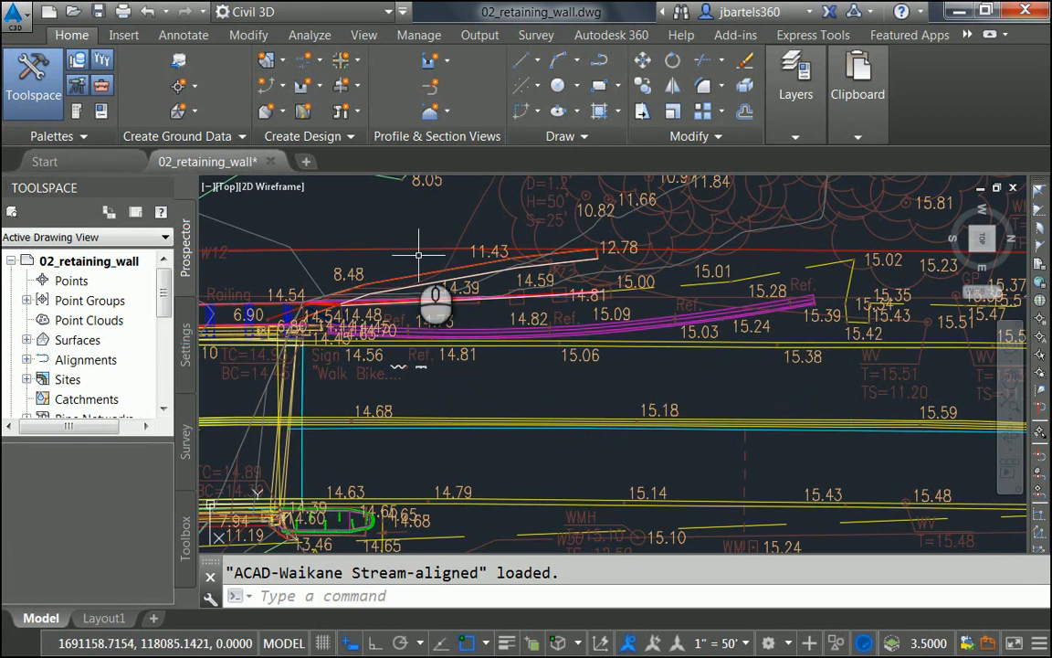
Step: Copy the magenta reference line into the drawing with Copy Nested Objects at base point 0,0
click(793, 41)
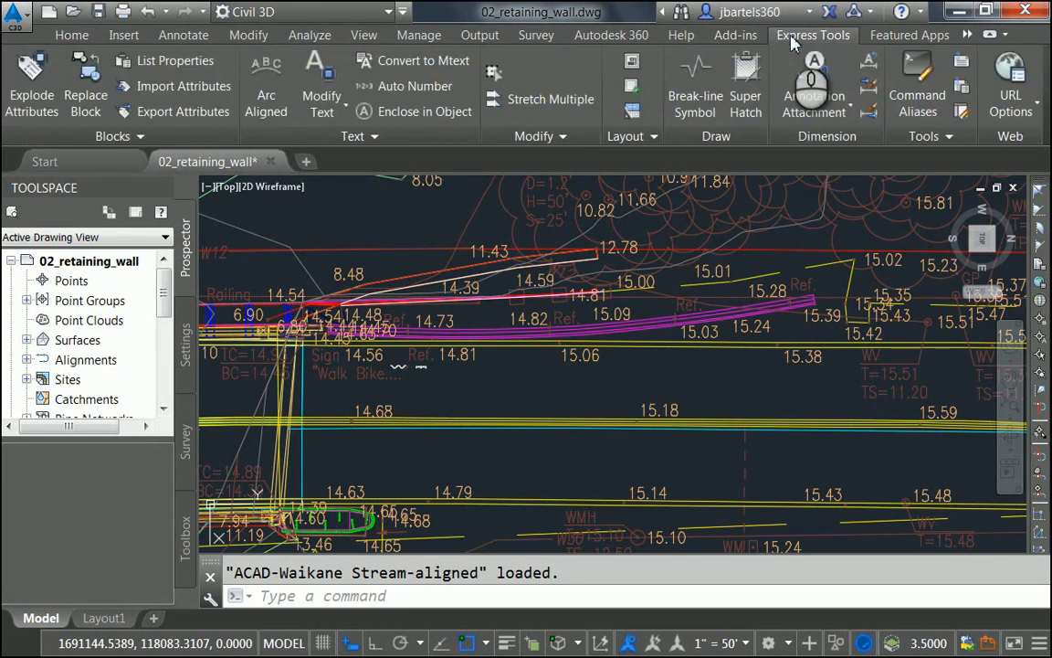
click(137, 138)
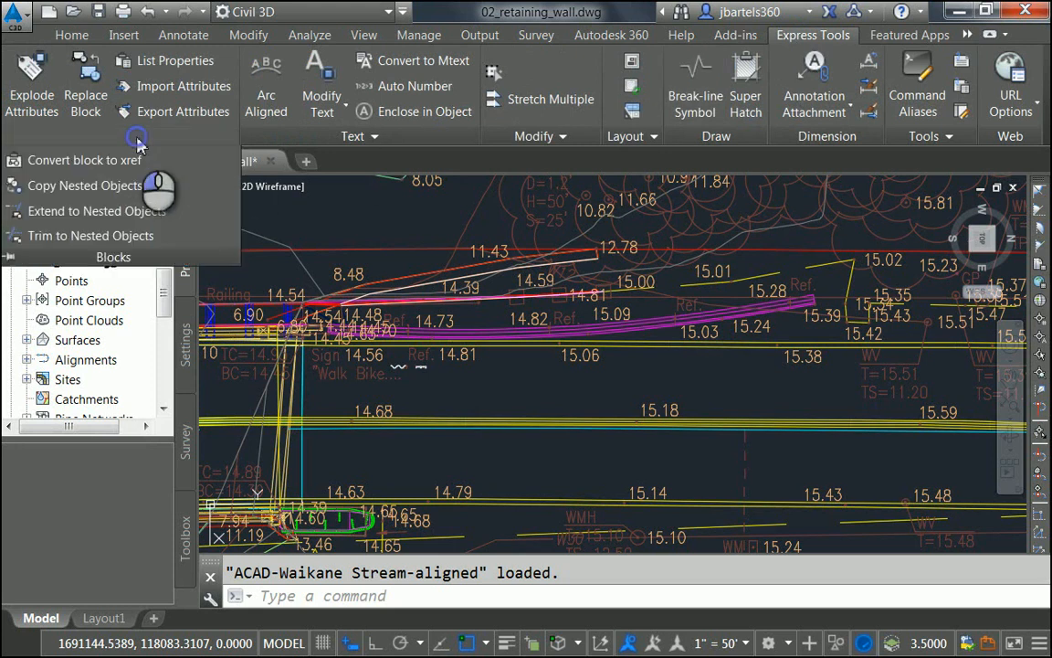
click(109, 187)
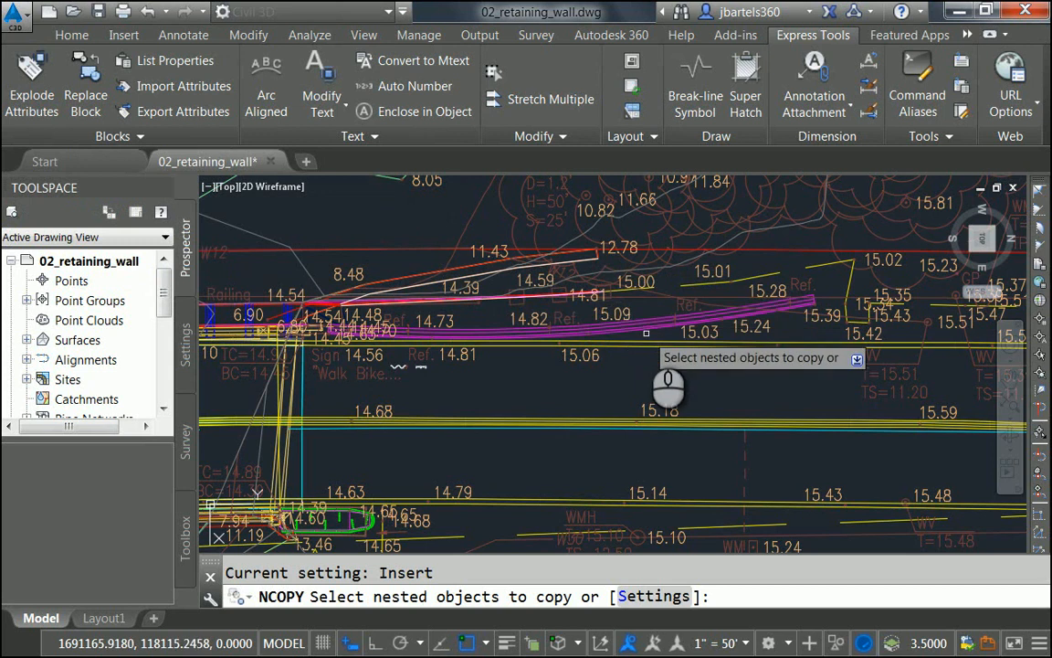
scroll(646, 335, up, 4)
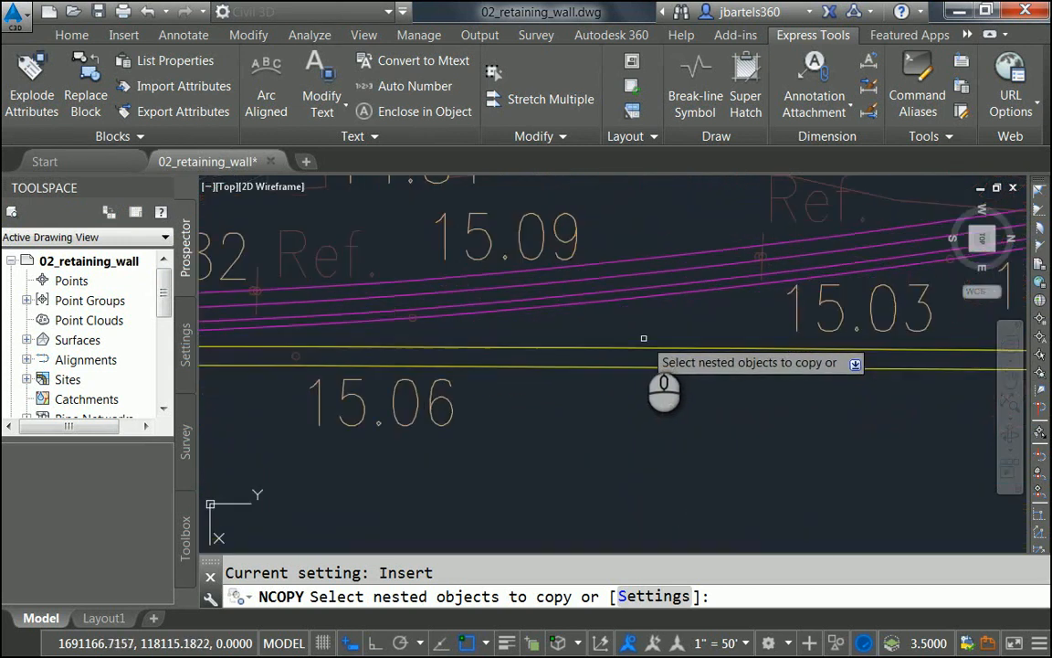
click(610, 299)
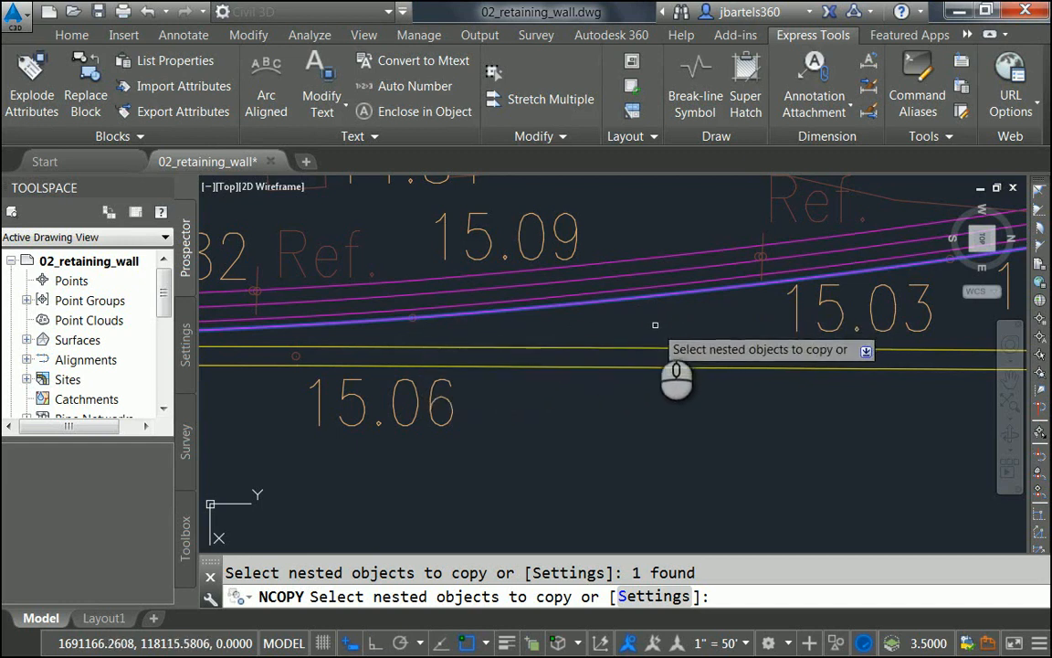
key(Return)
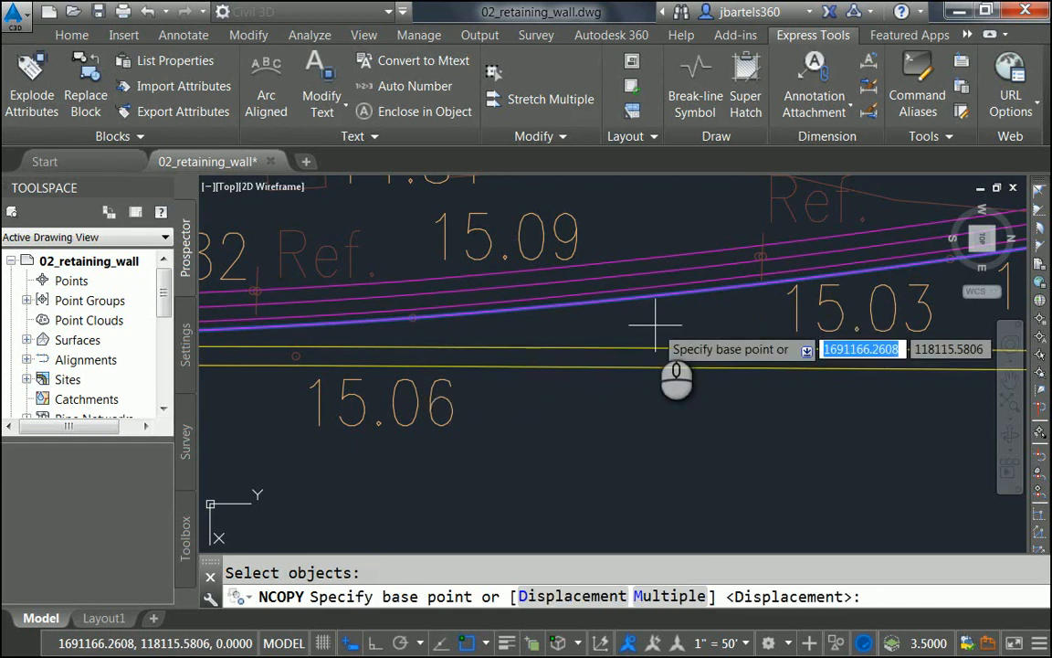
text(0)
key(Tab)
text(0)
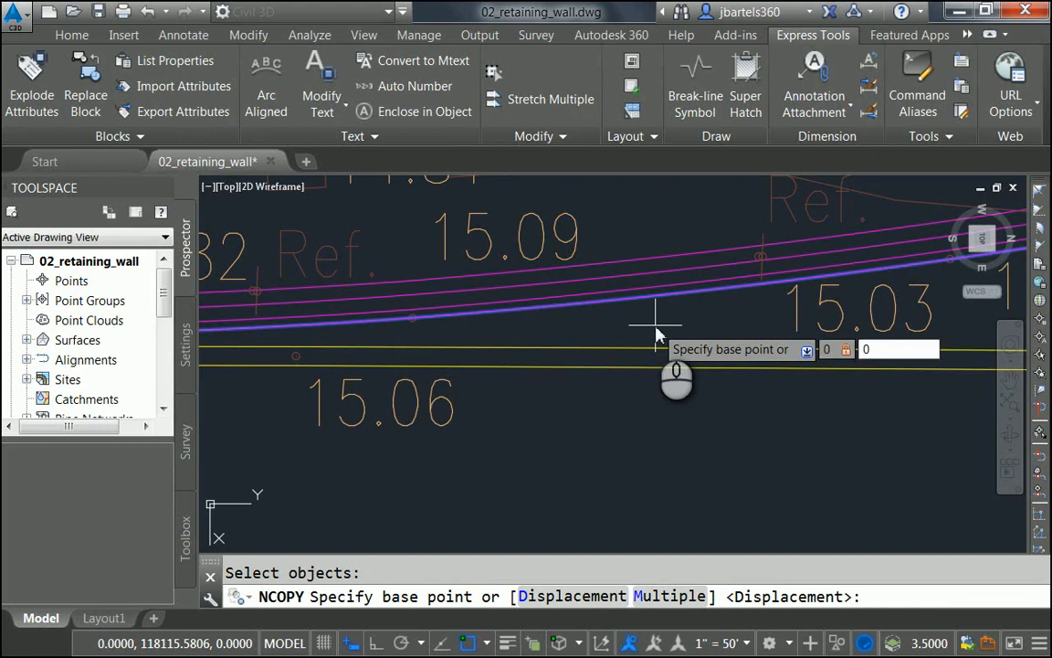
key(Return)
key(Return)
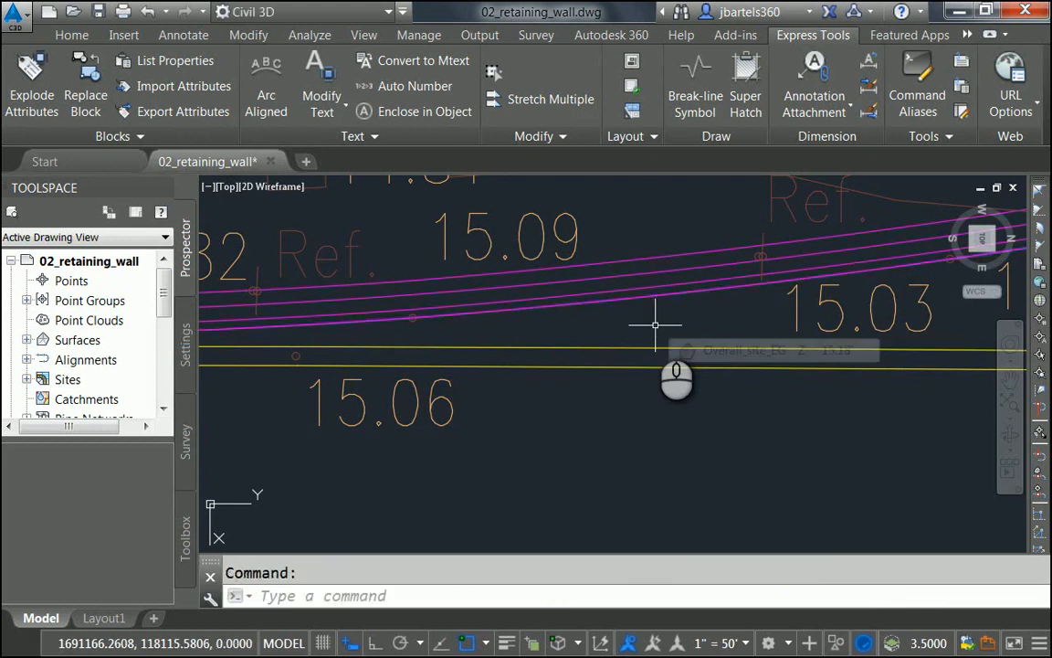
text(xref)
key(Return)
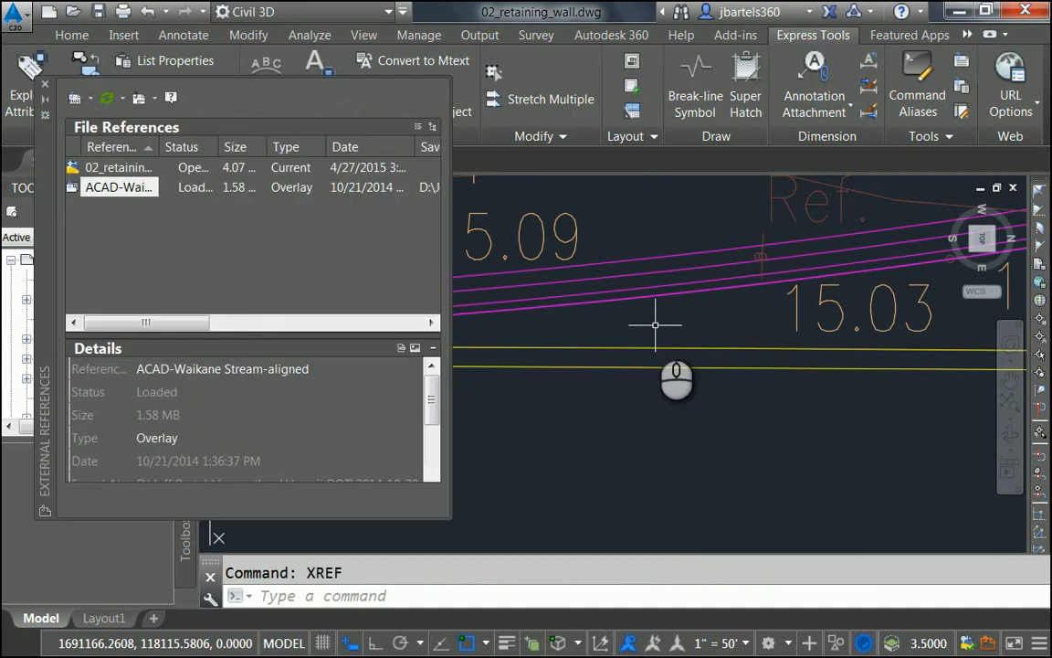
Step: Unload the ACAD-Waikane reference, then pan back to the wall and tilt the view into 3D
right_click(133, 188)
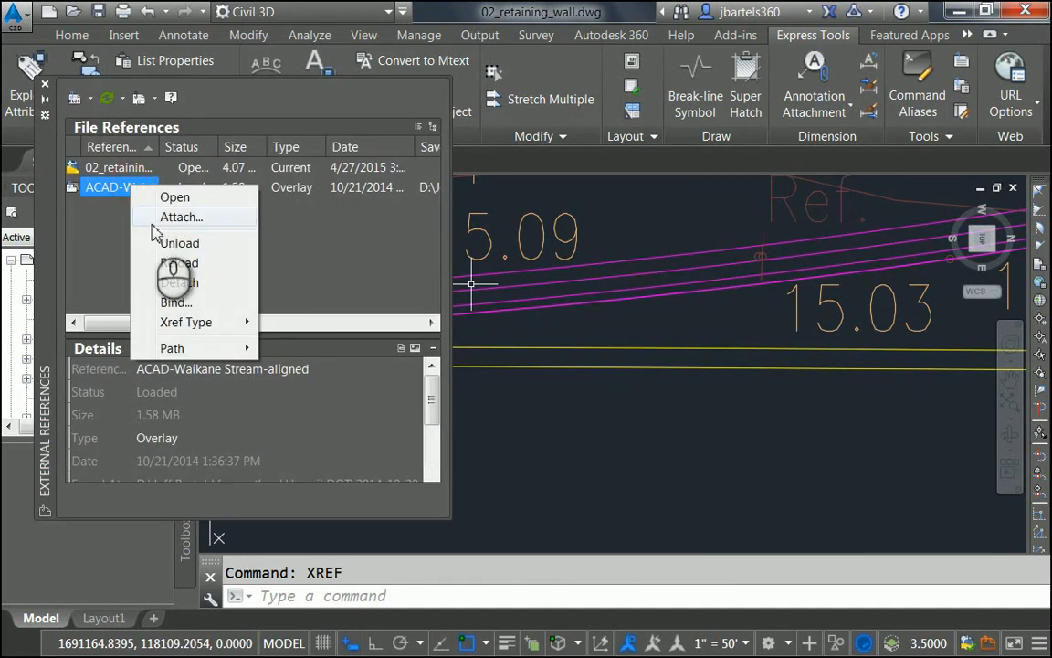
click(173, 243)
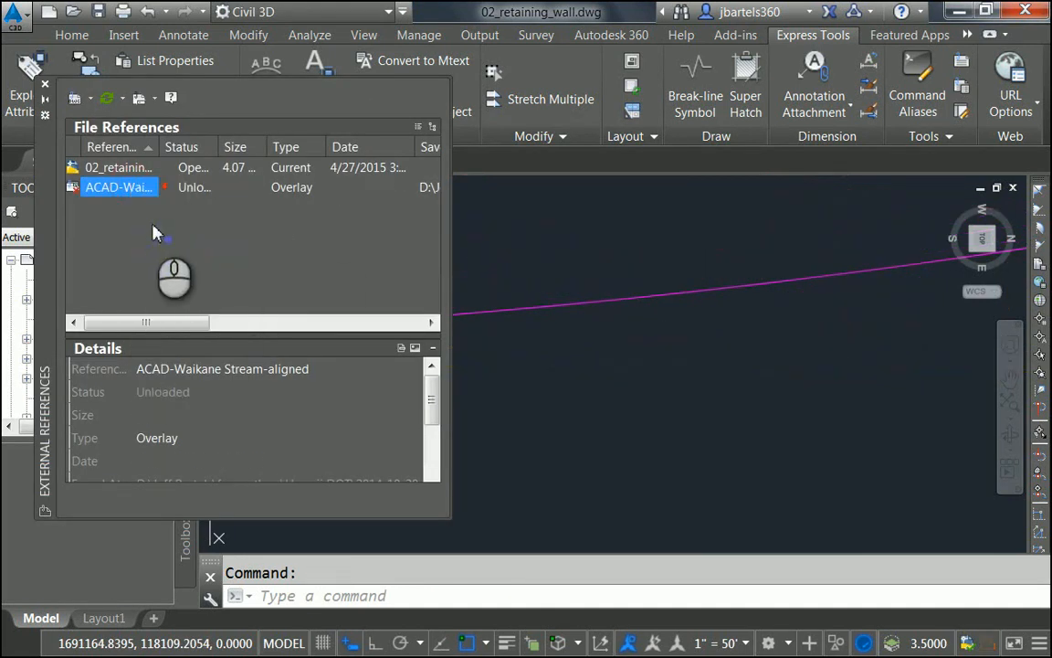
click(45, 87)
key(Escape)
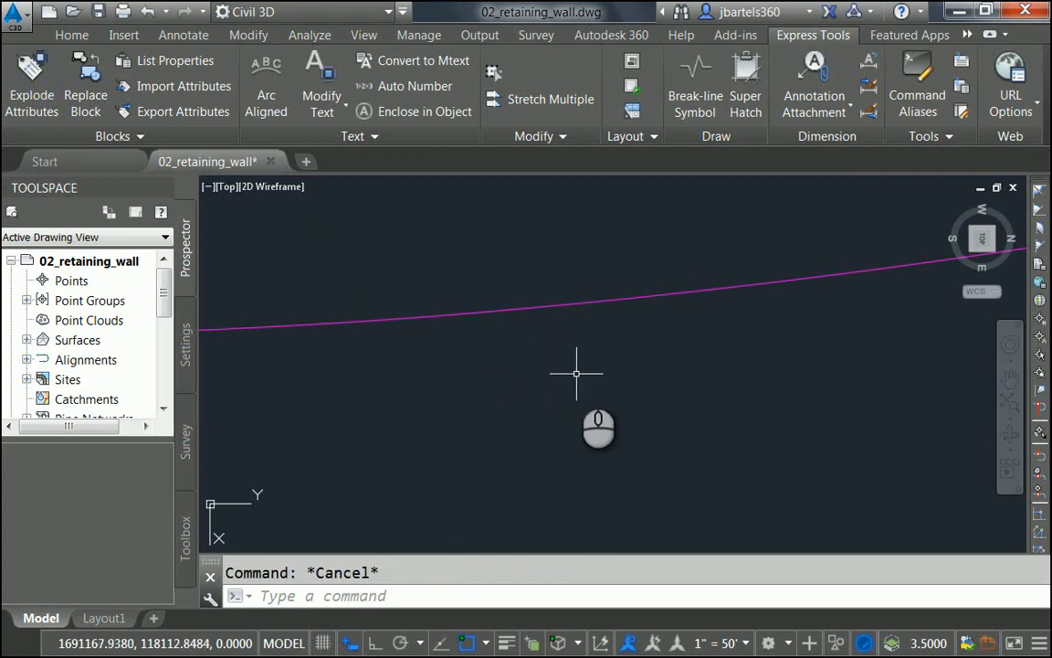
scroll(542, 401, down, 3)
middle_drag(542, 400, 622, 397)
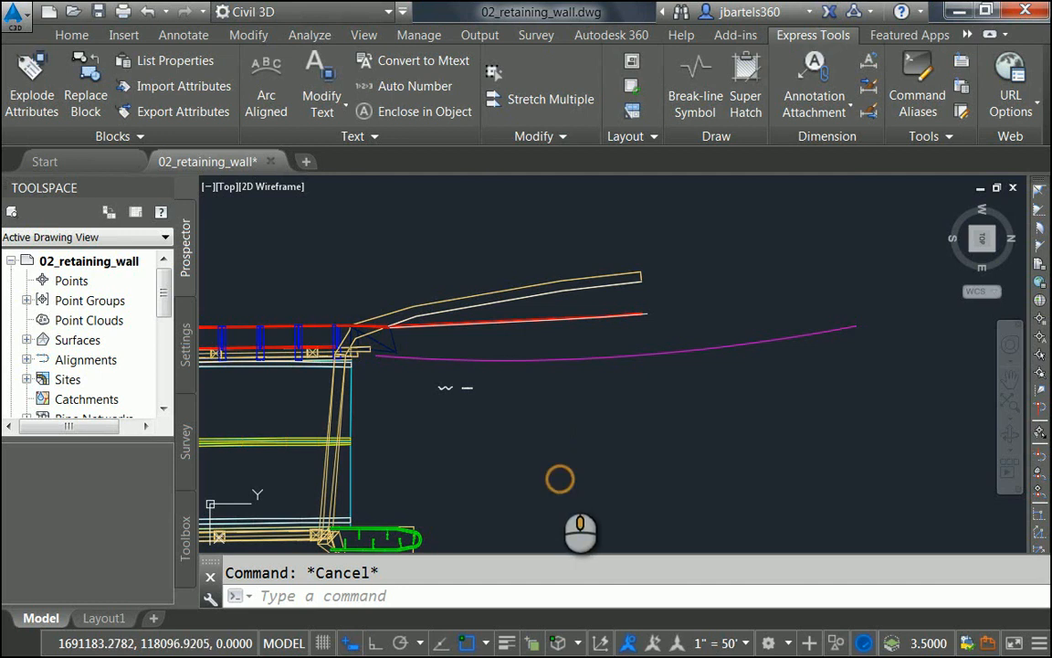
mouse_move(560, 479)
shift+middle_down()
mouse_move(526, 439)
mouse_move(517, 468)
mouse_move(519, 448)
mouse_move(533, 457)
shift+middle_up()
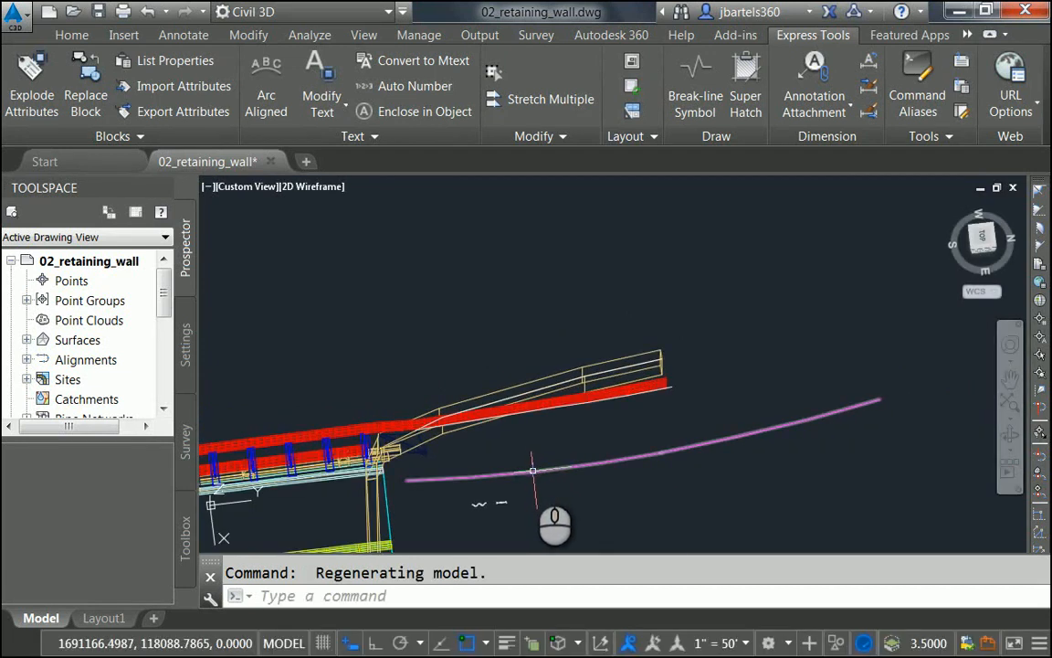
Step: Select Overall_site_EG from the surfaces list and set its style to ADSK-EXIST 1 AND 5
mouse_move(559, 430)
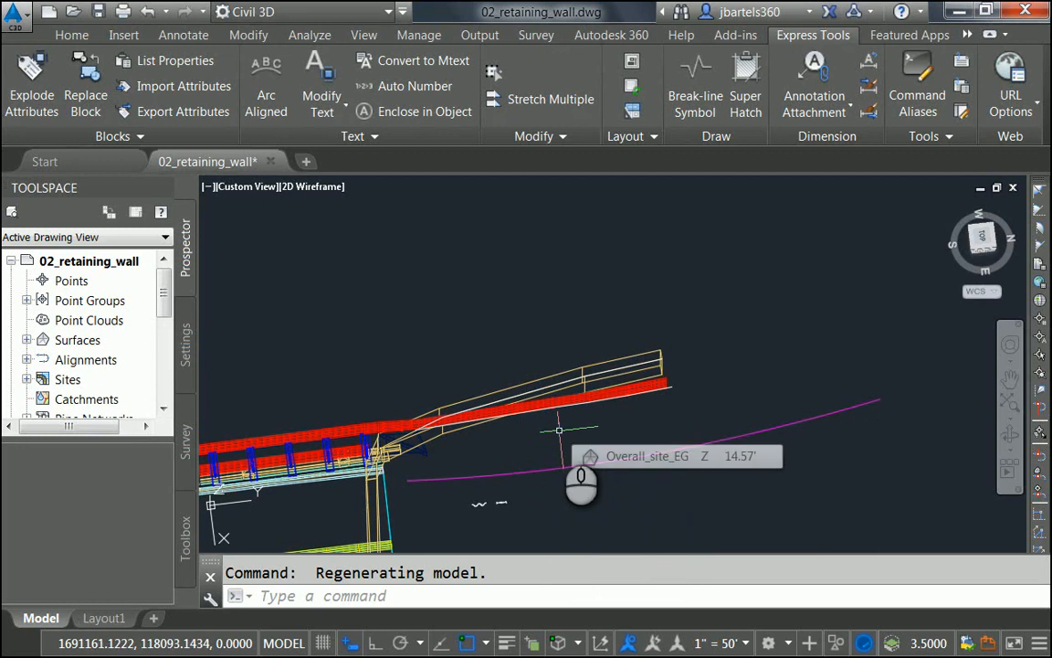
text(z)
key(Return)
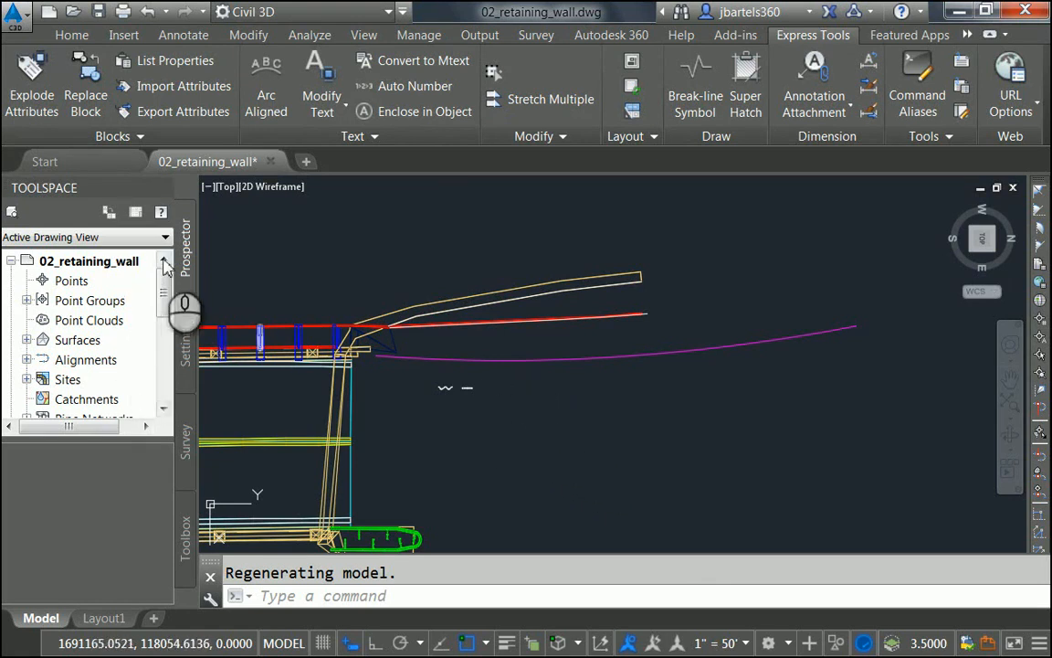
click(28, 340)
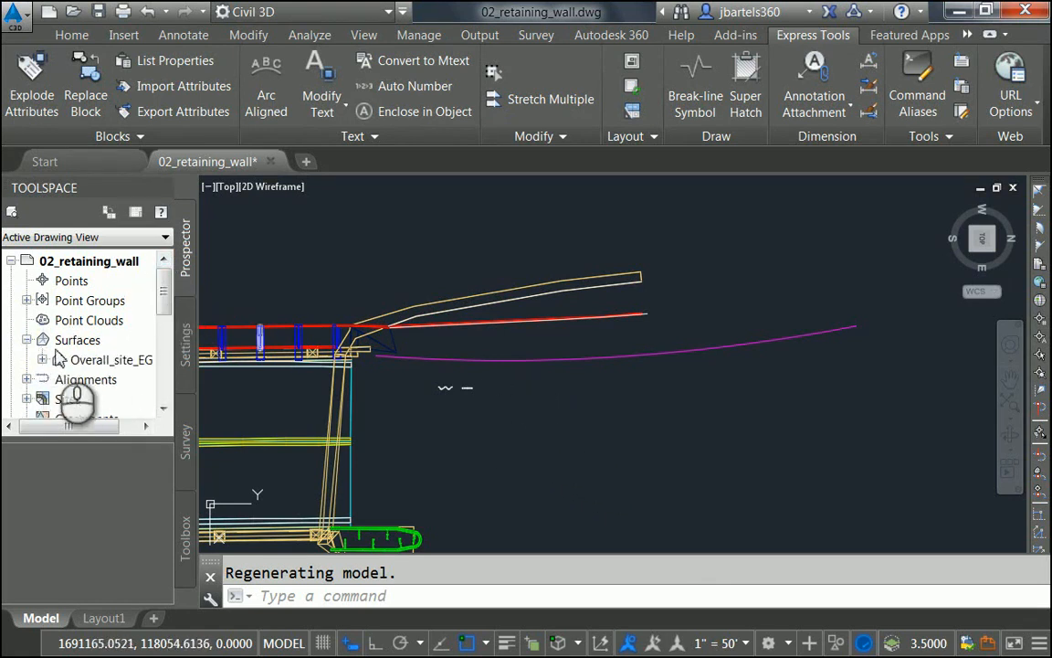
right_click(91, 361)
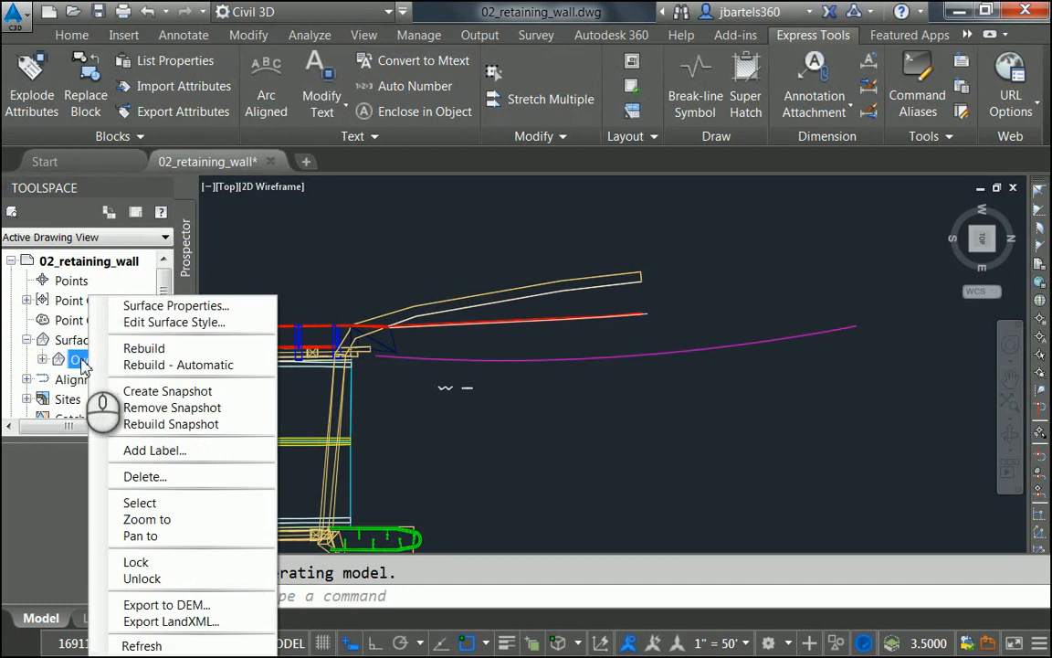
click(140, 503)
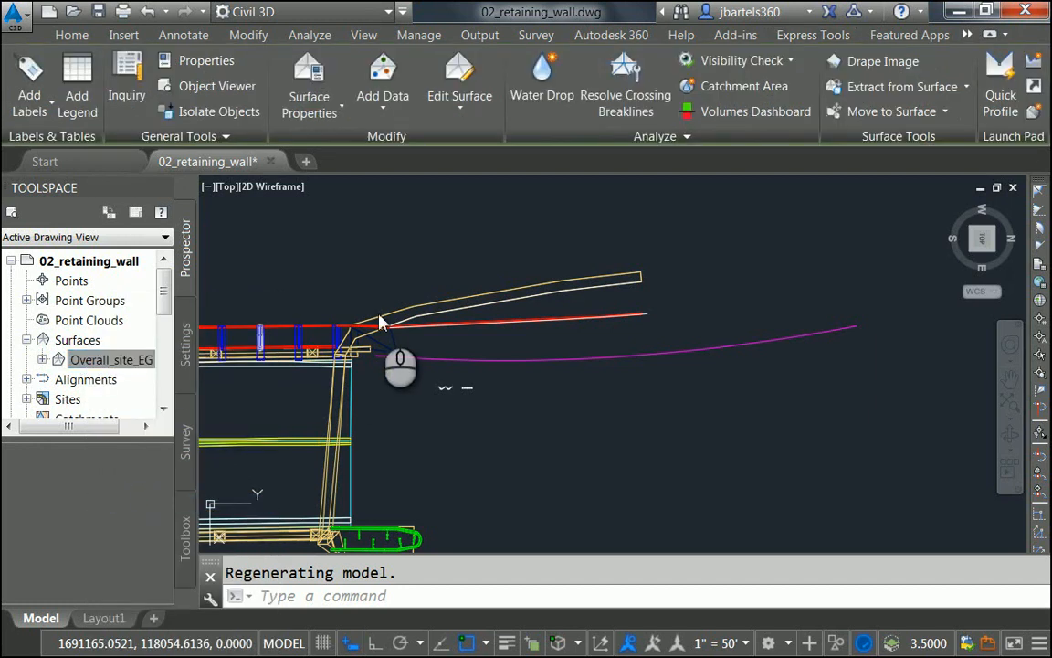
click(309, 78)
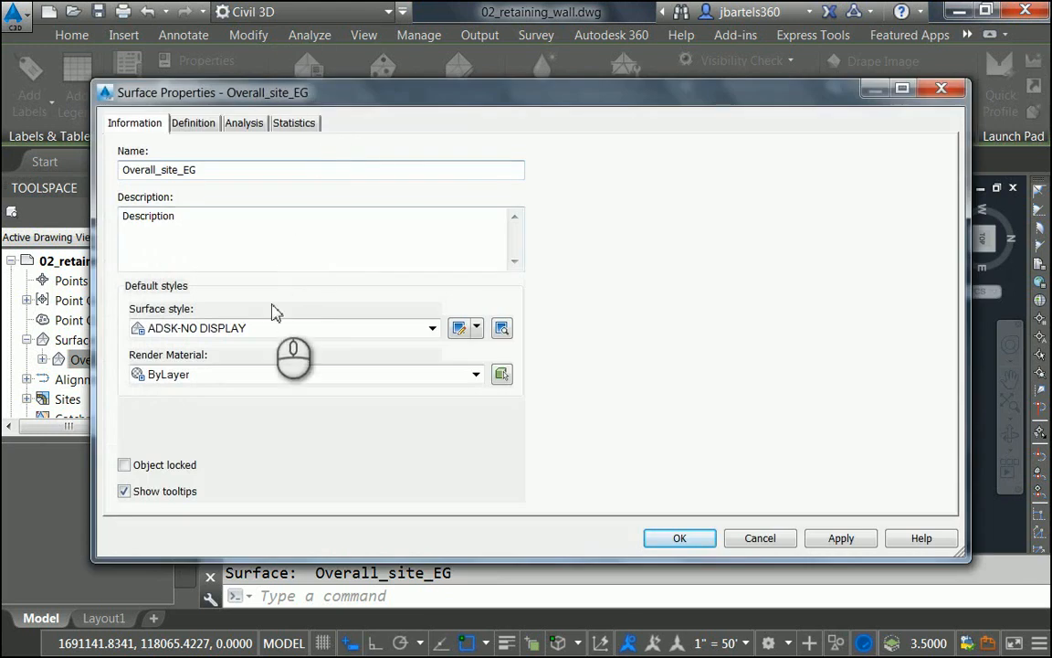
click(274, 327)
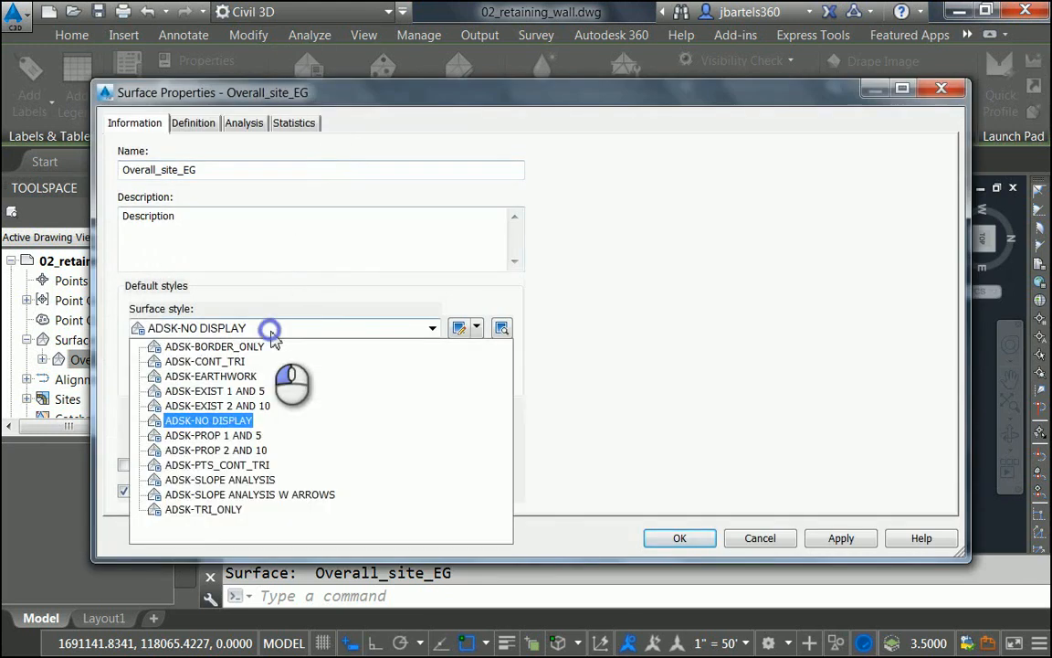
click(251, 393)
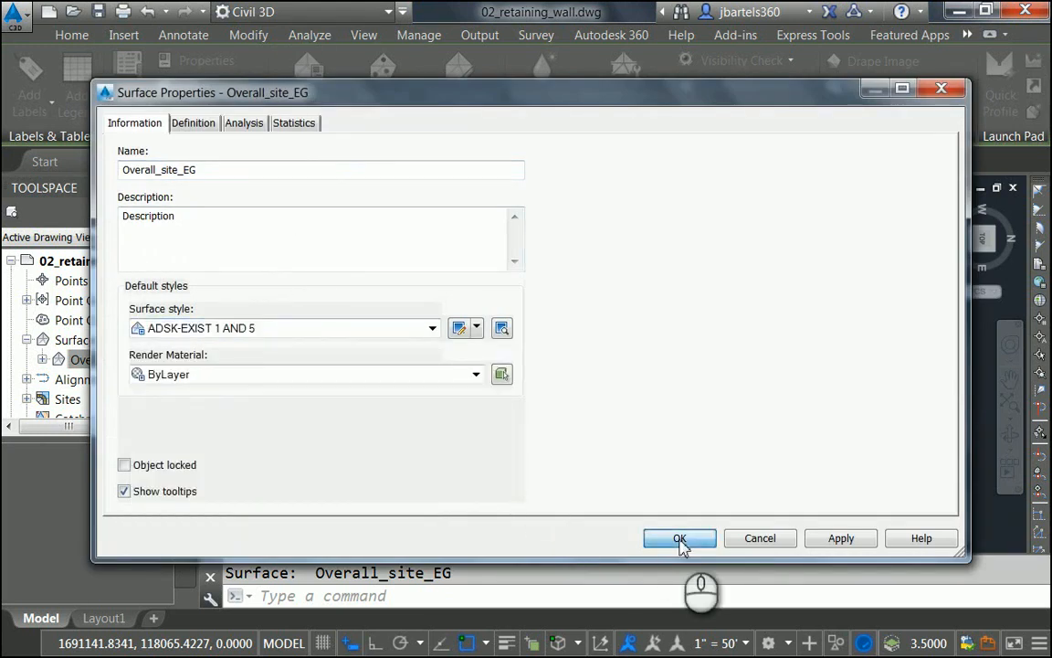
click(680, 538)
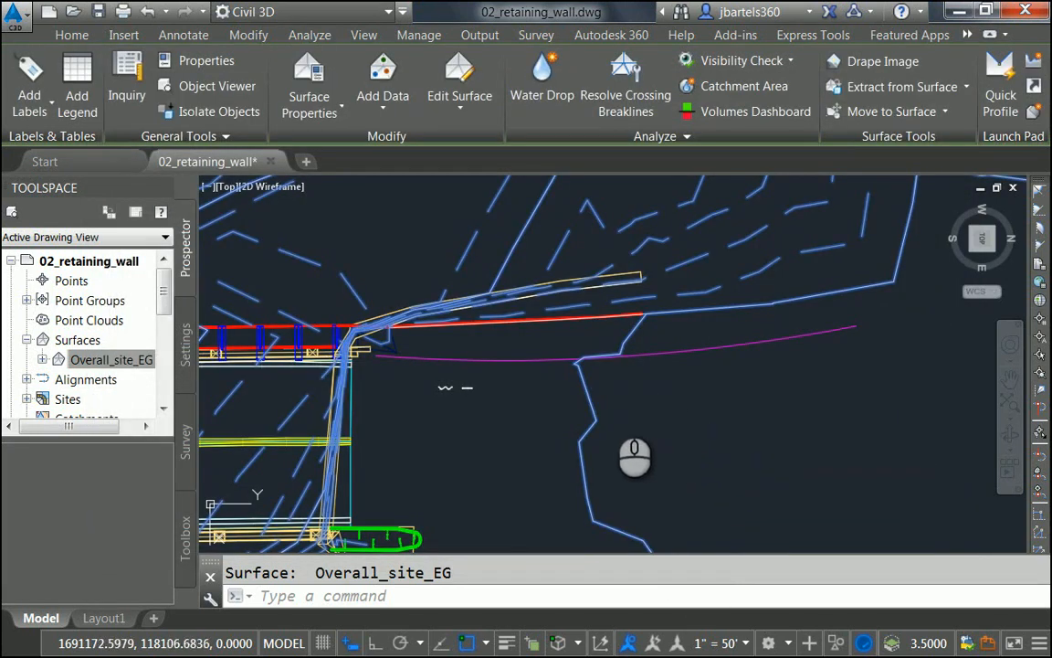
key(Escape)
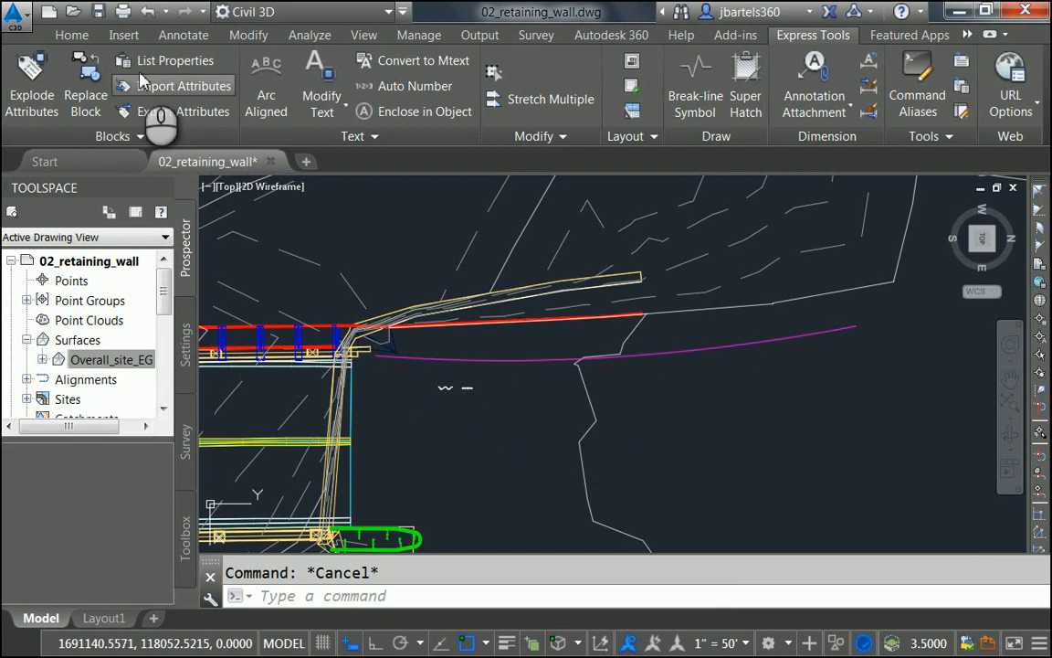
Step: Convert the magenta polyline to a Site 1 feature line, taking elevations and grade breaks from Overall_site_EG
click(73, 36)
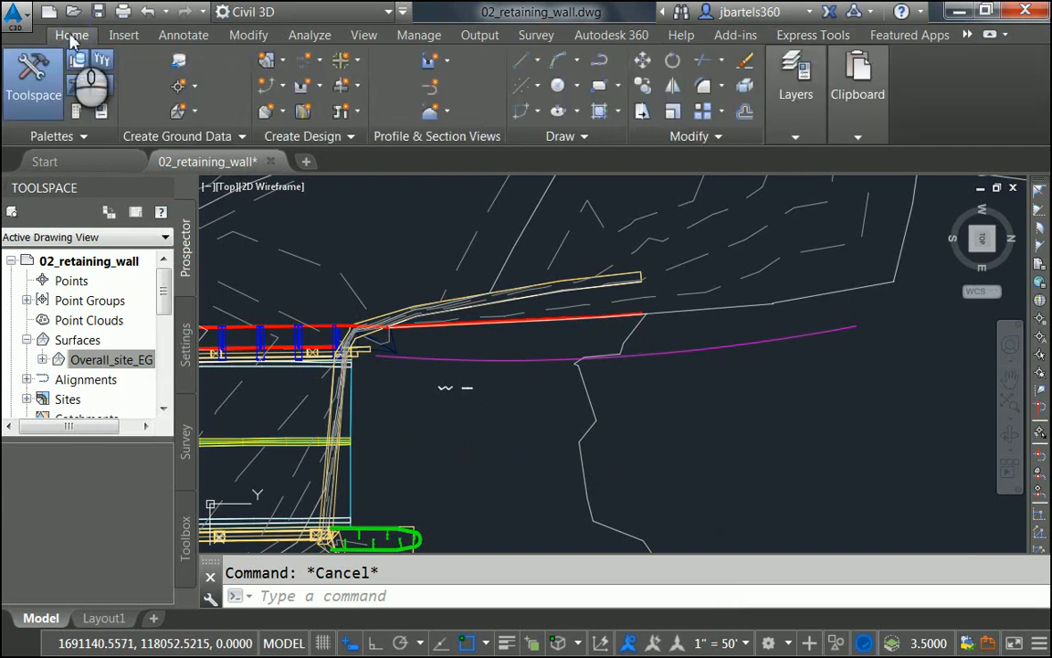
click(285, 86)
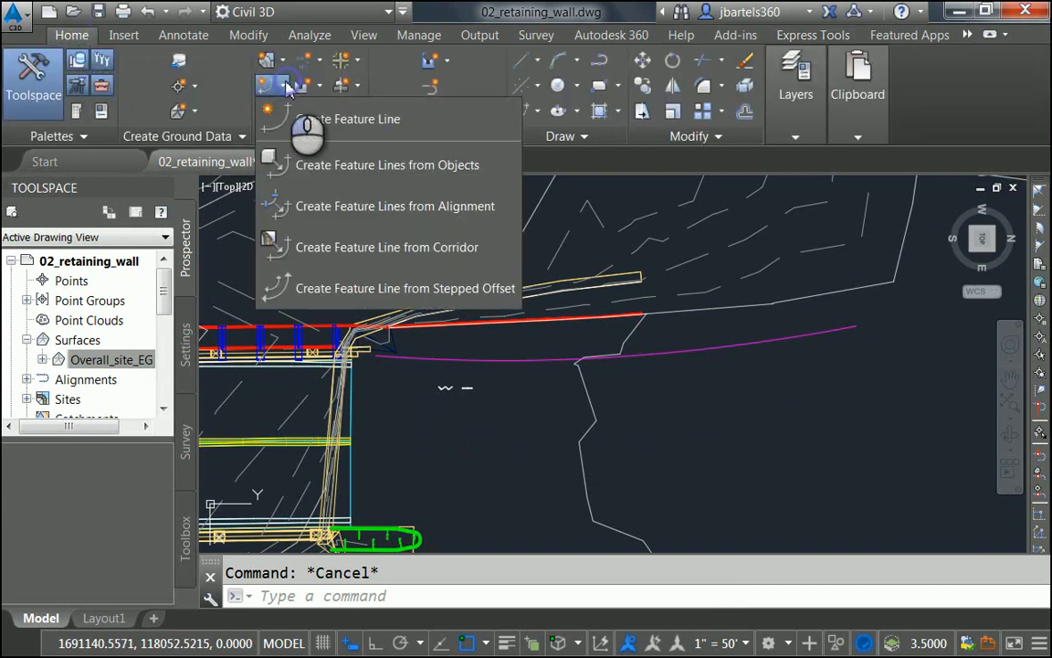
click(306, 166)
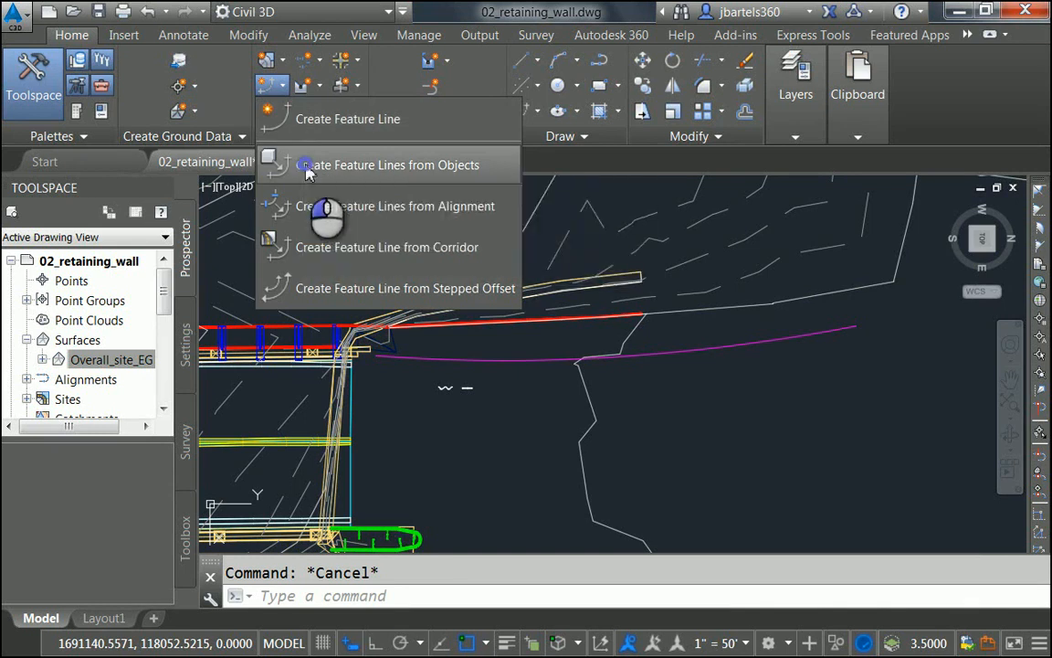
click(440, 359)
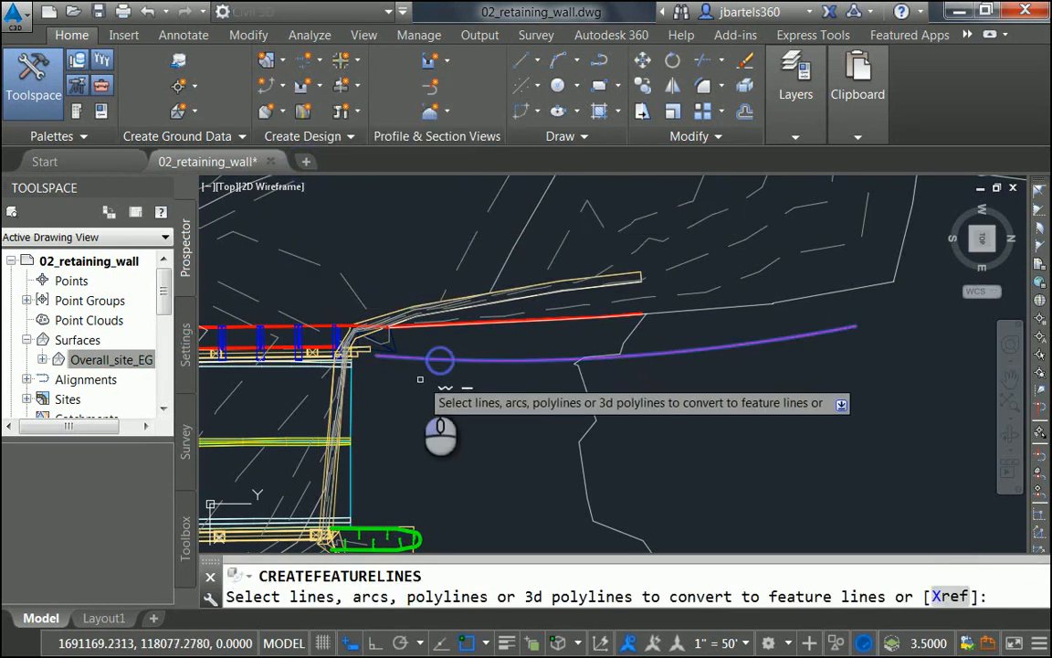
key(Return)
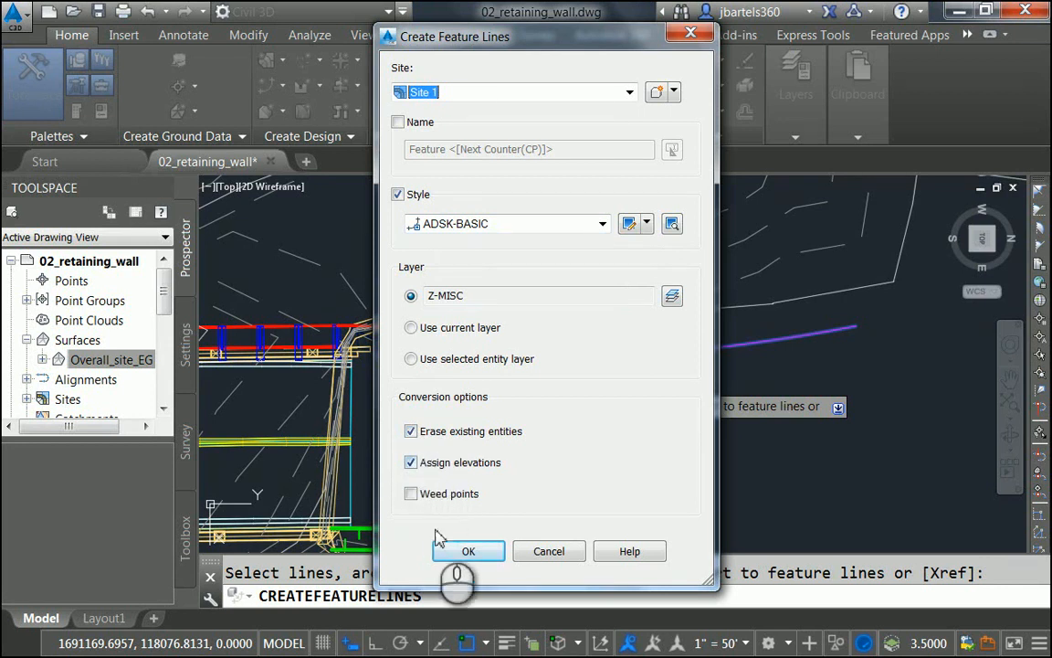
click(457, 552)
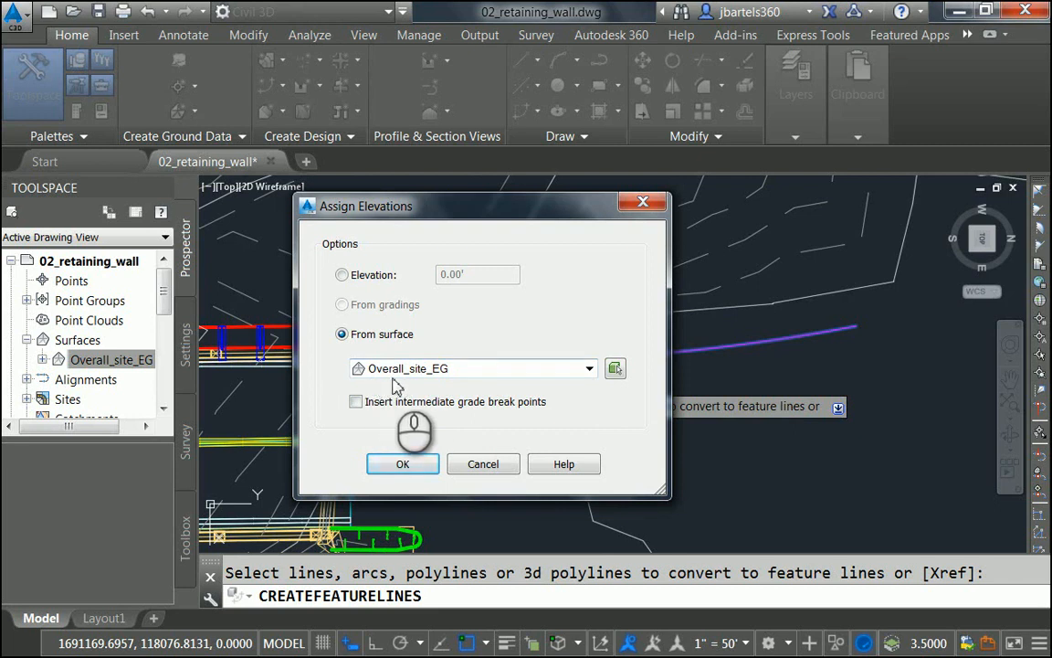
click(356, 402)
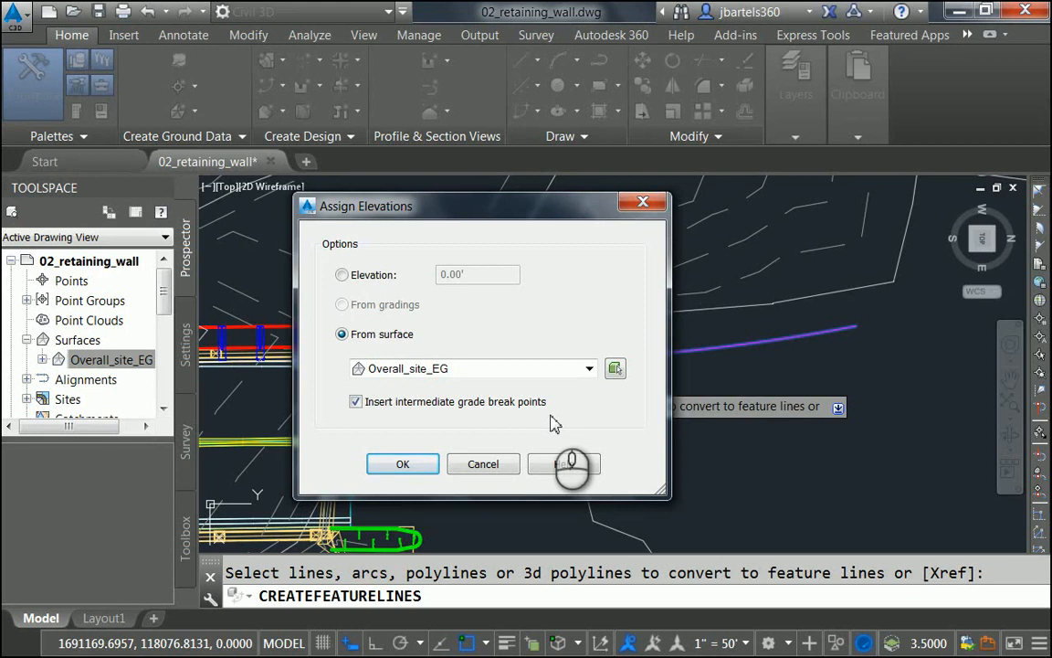
click(405, 465)
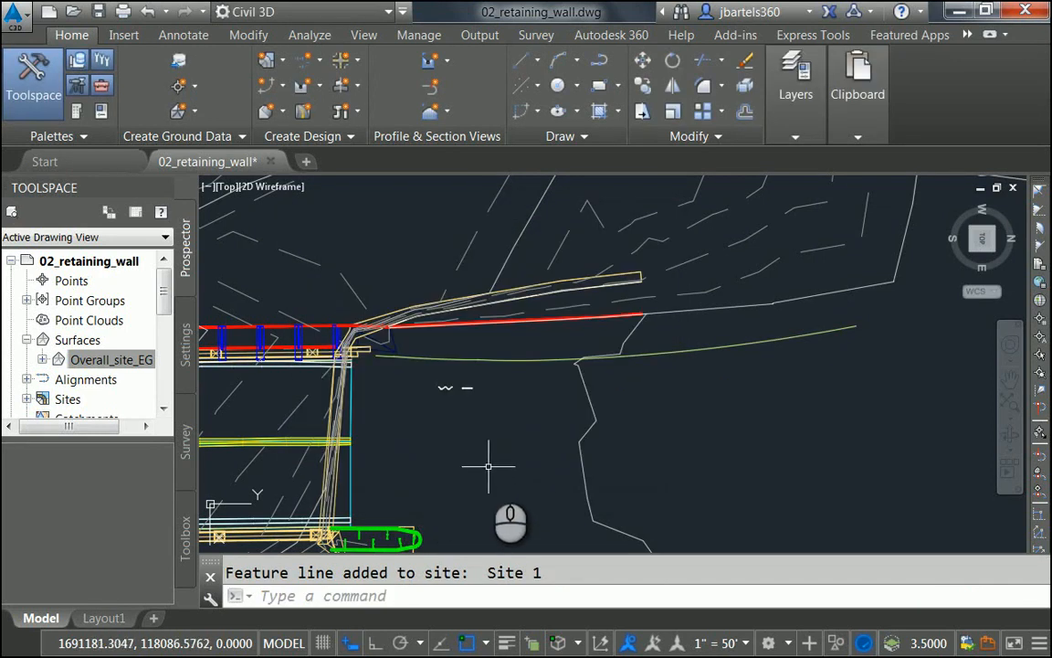
mouse_move(489, 474)
shift+middle_down()
mouse_move(482, 369)
mouse_move(461, 472)
mouse_move(477, 482)
shift+middle_up()
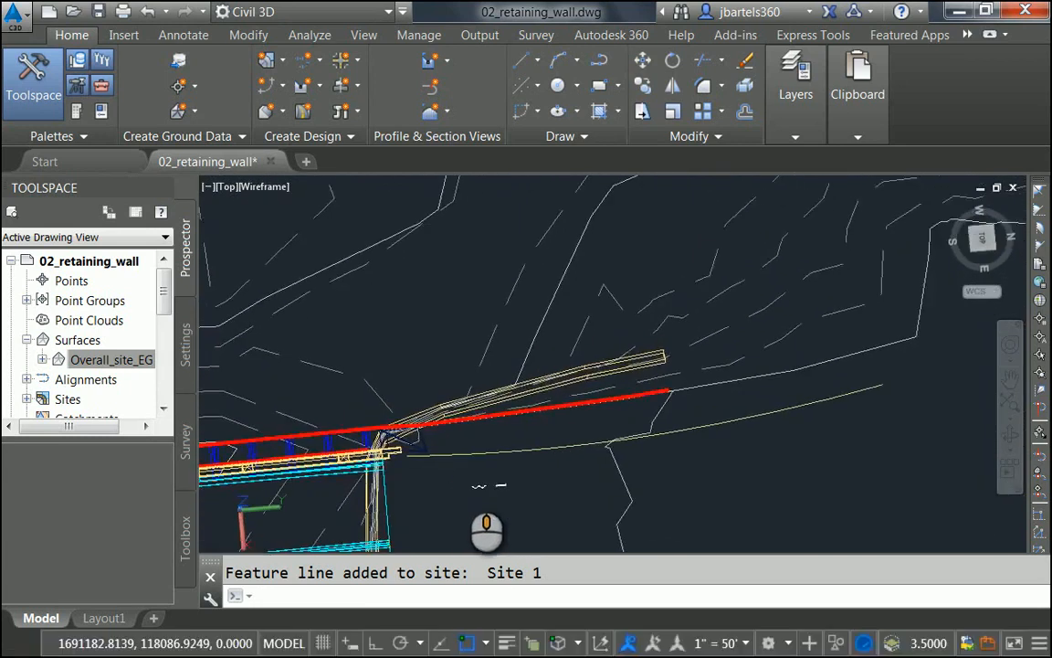
Step: Return to the previous top view and switch the Overall_site_EG surface to ADSK-NO DISPLAY
text(z)
key(Return)
text(p)
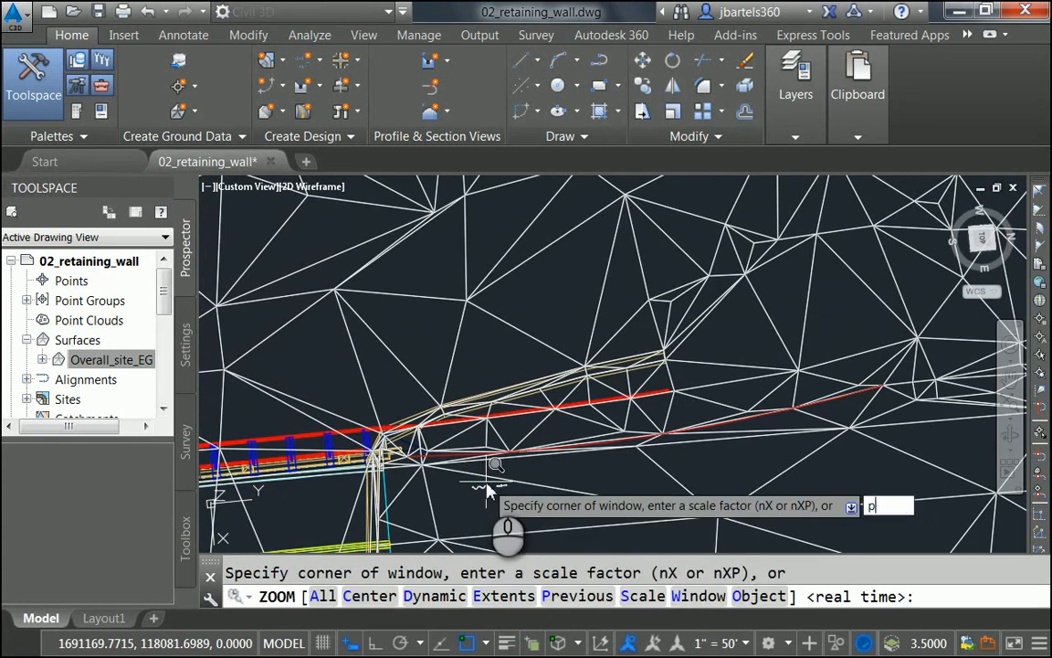
key(Return)
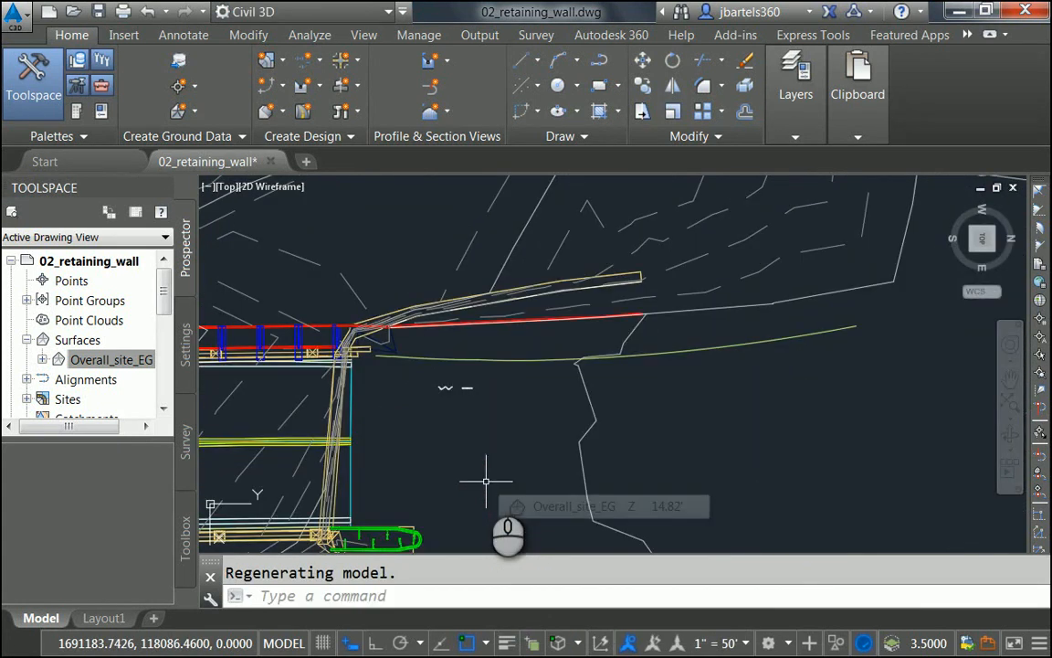
click(464, 246)
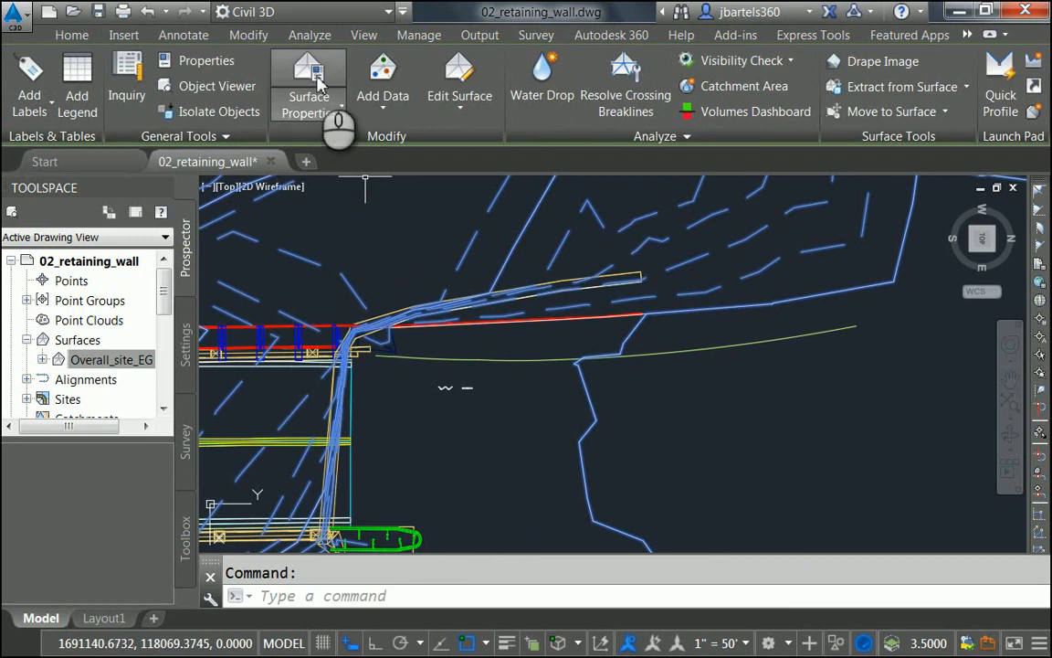
click(309, 92)
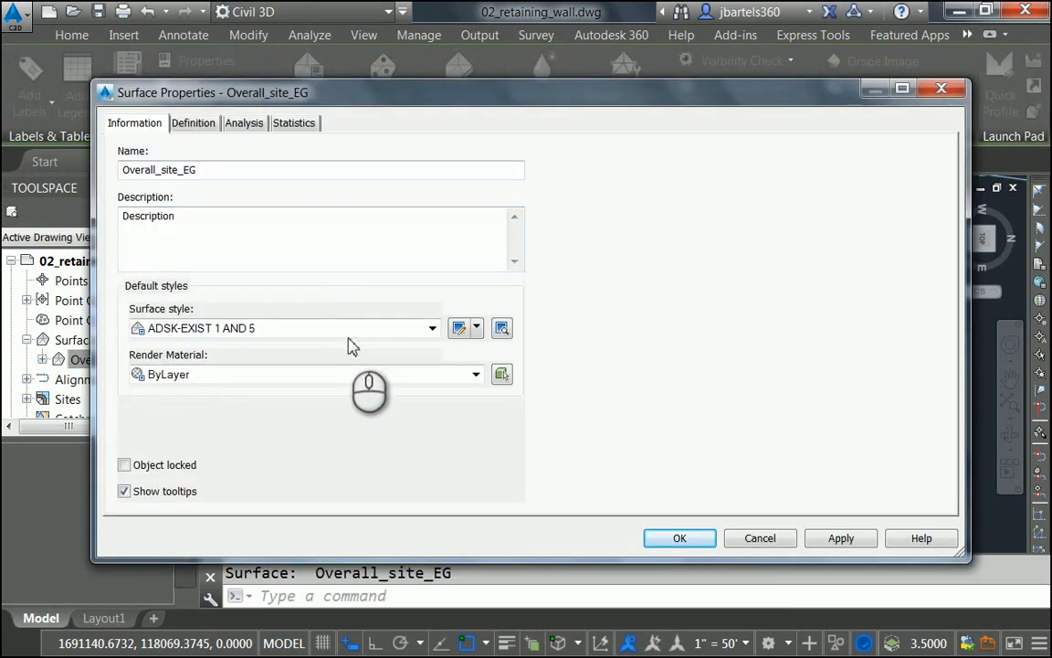
click(347, 328)
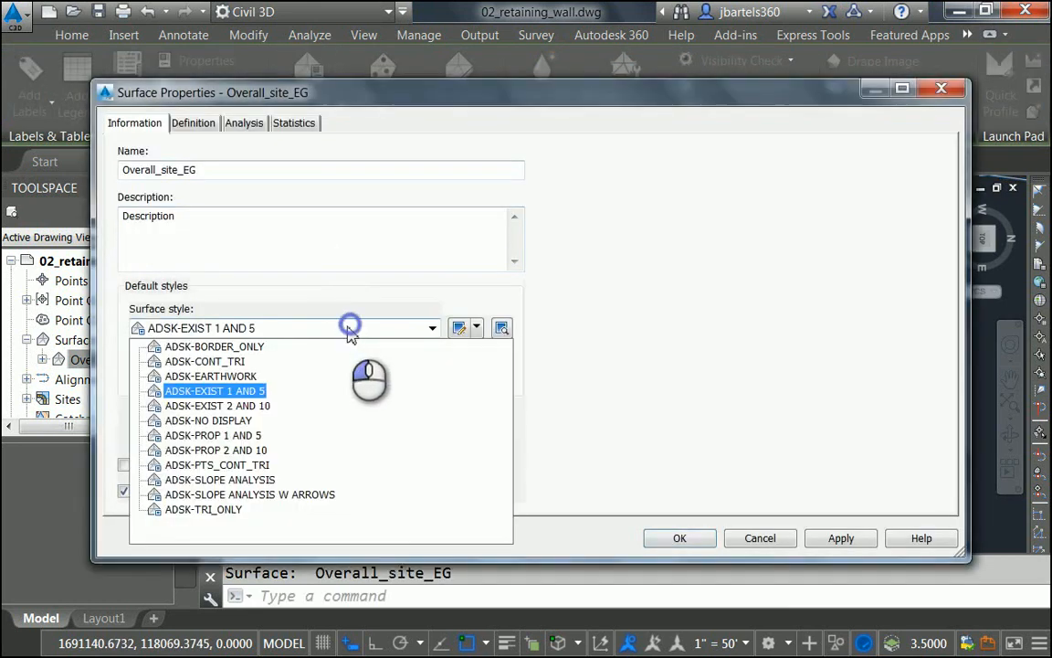
click(241, 421)
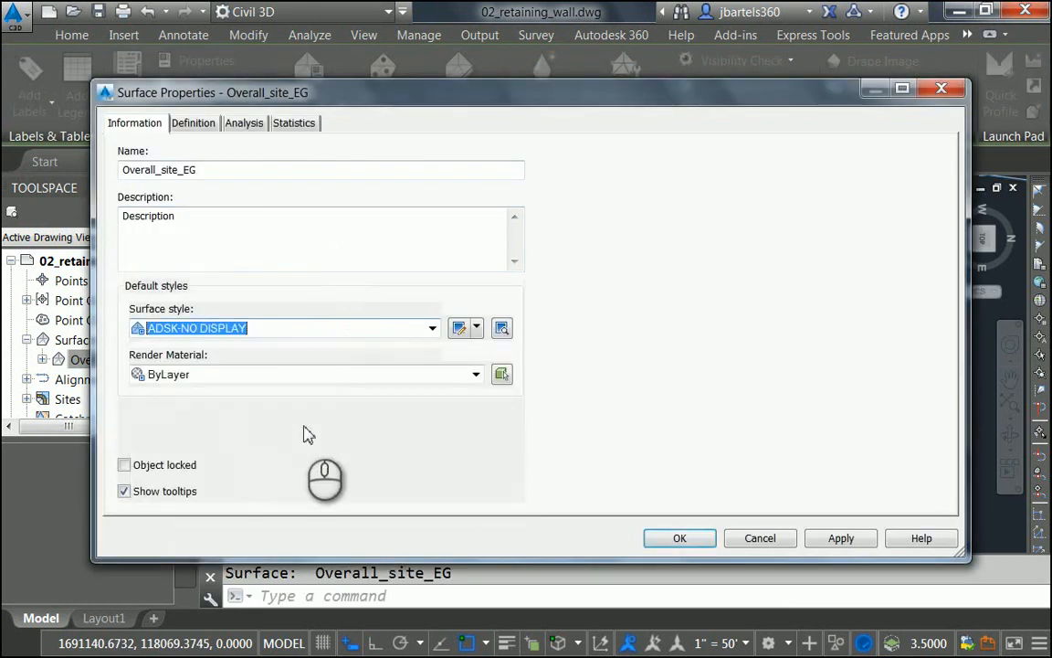
click(676, 538)
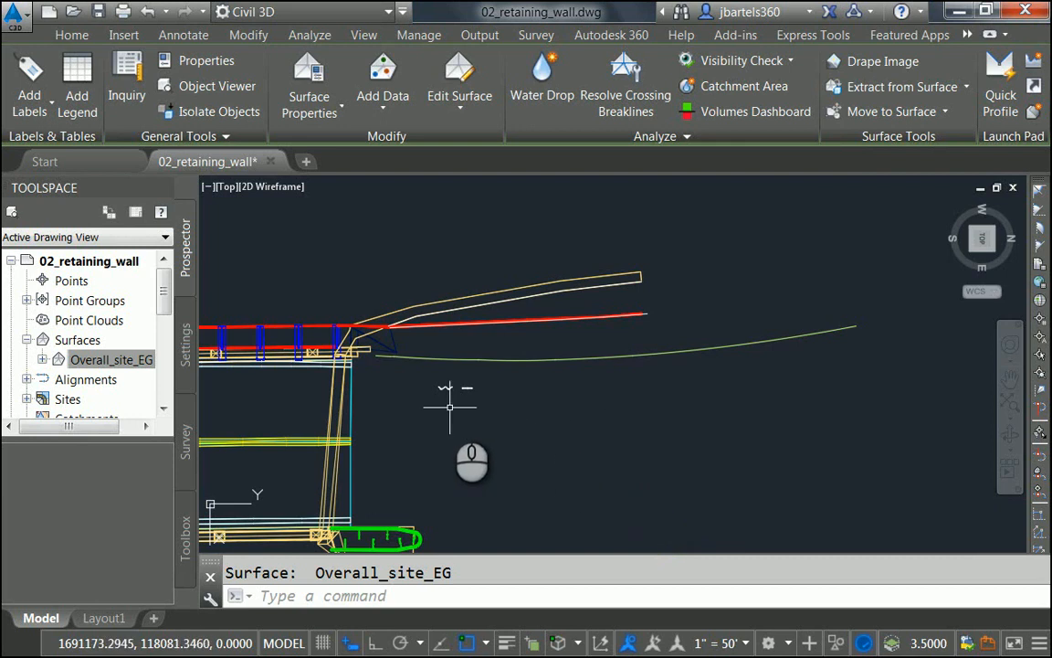
scroll(450, 406, up, 3)
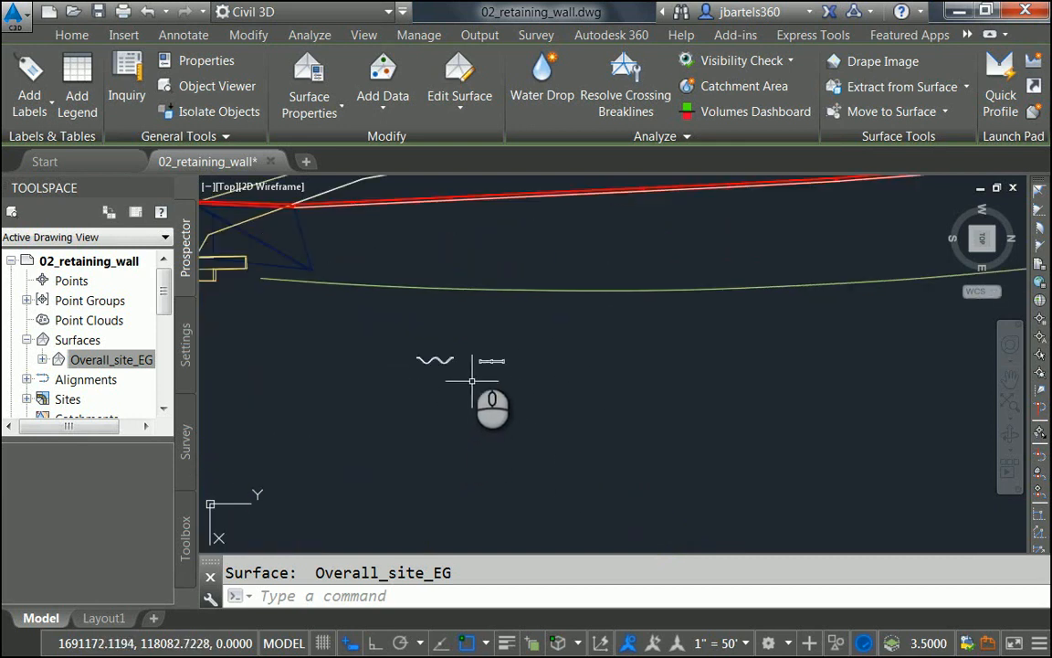
Step: Pan down to the wavy and bar-shaped profile sketches and orbit in for a close 3D view
middle_drag(459, 426, 457, 353)
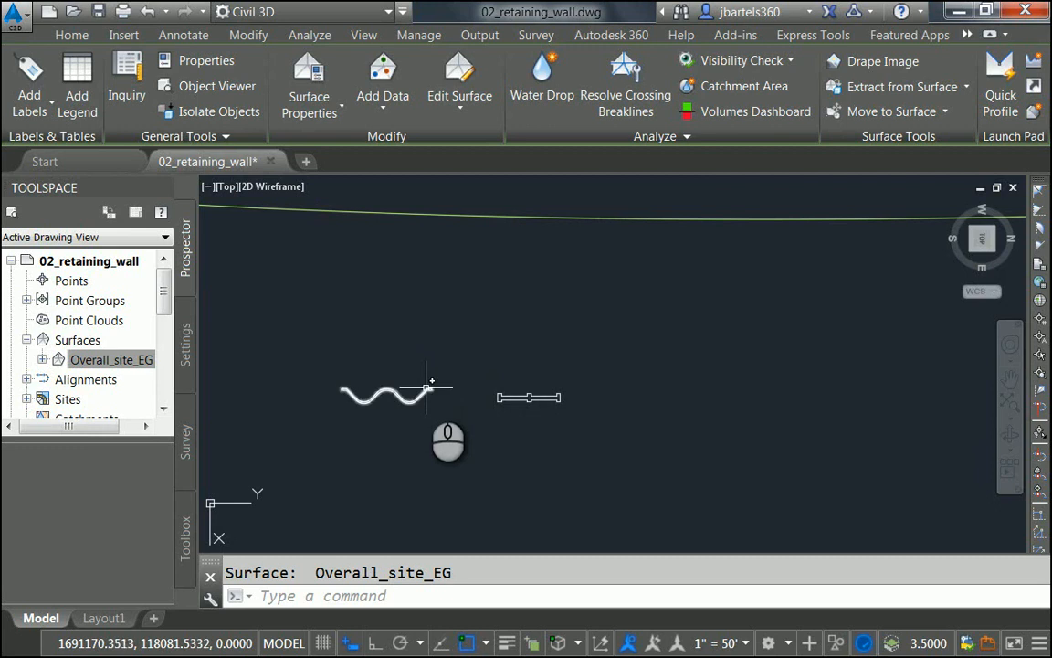
scroll(526, 421, down, 2)
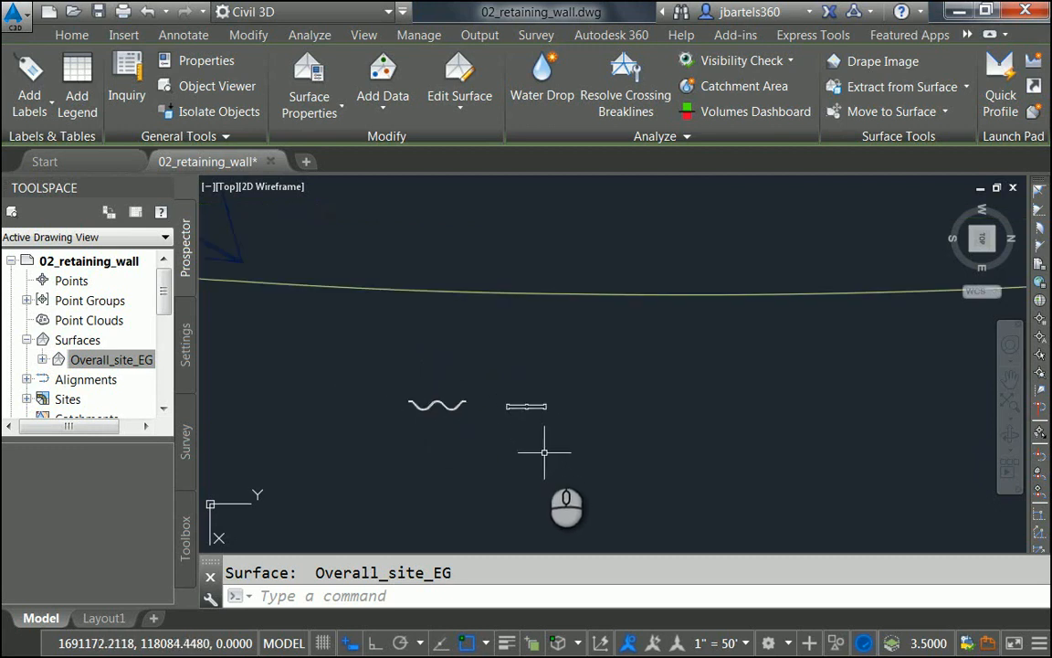
mouse_move(545, 452)
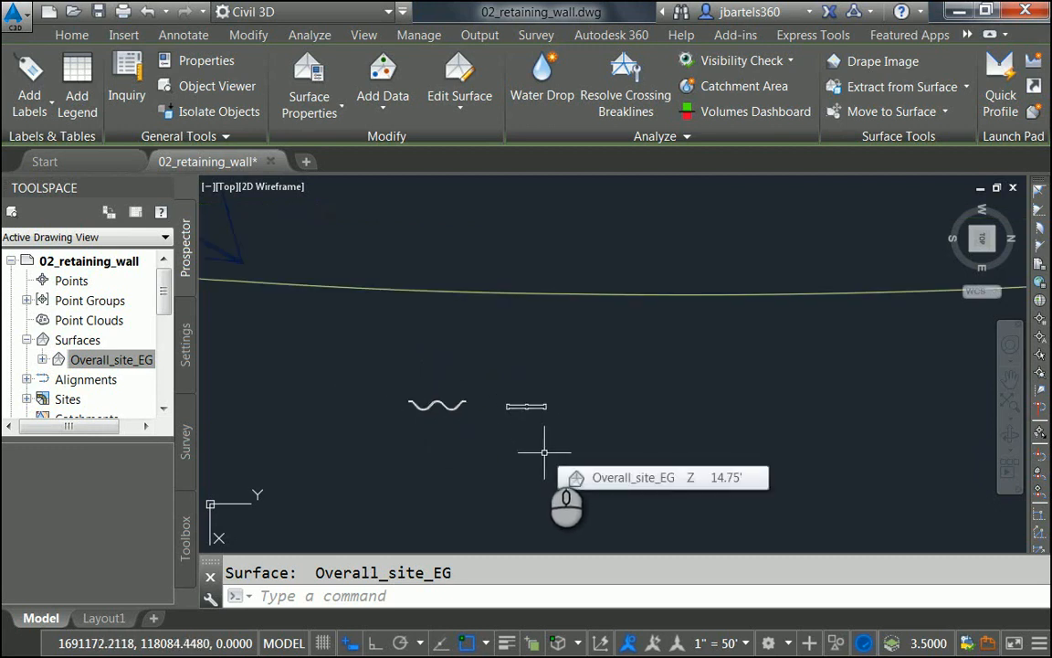
scroll(546, 456, up, 2)
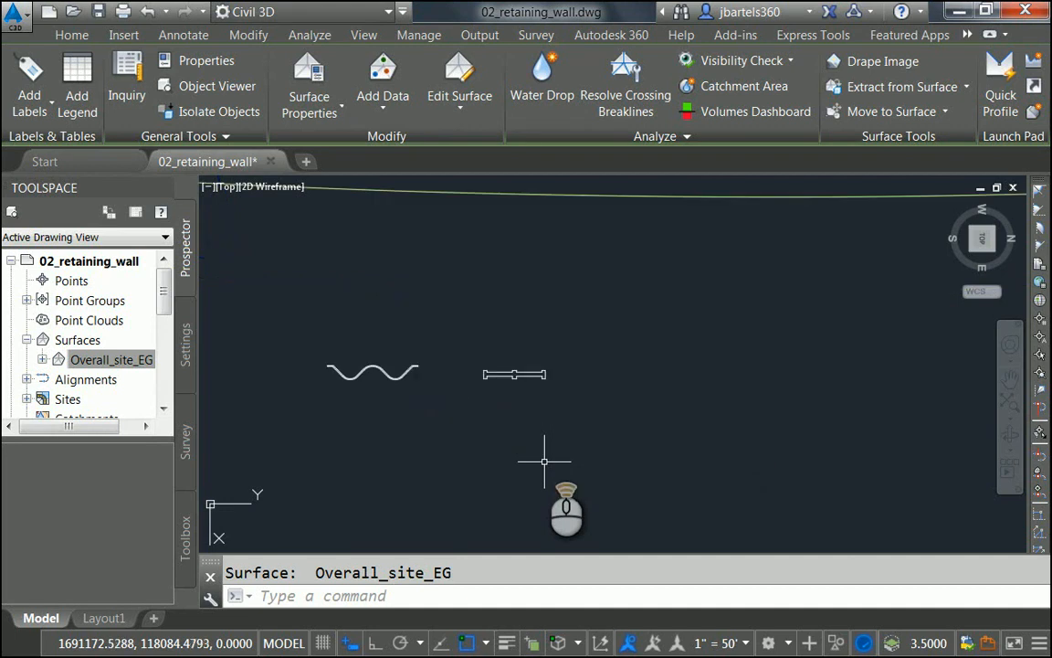
shift+middle_drag(526, 491, 537, 428)
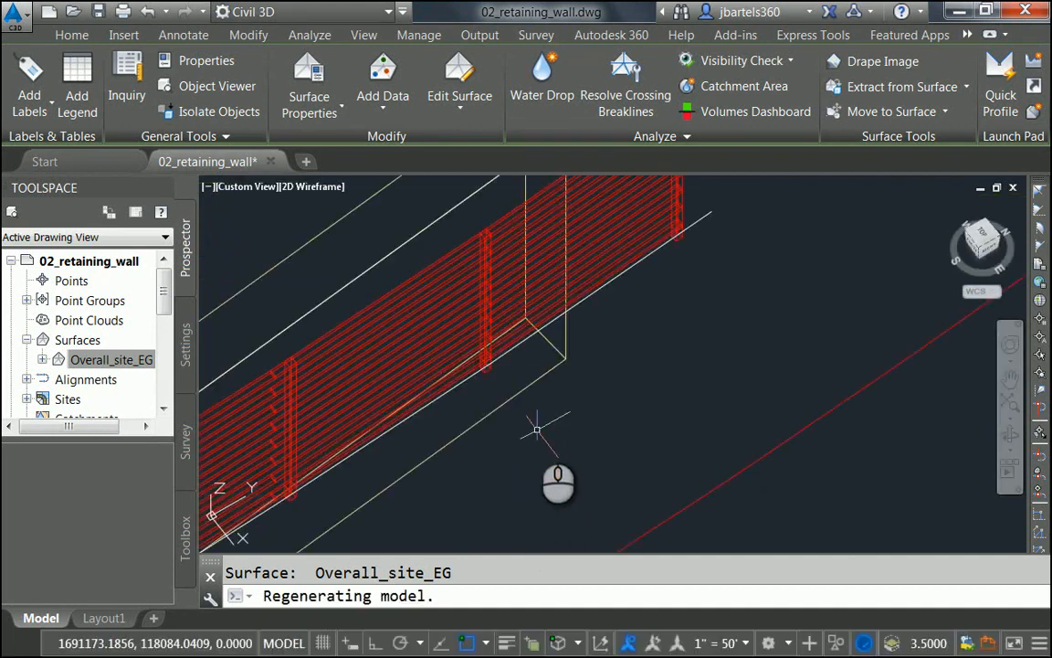
scroll(585, 421, down, 4)
scroll(607, 311, up, 5)
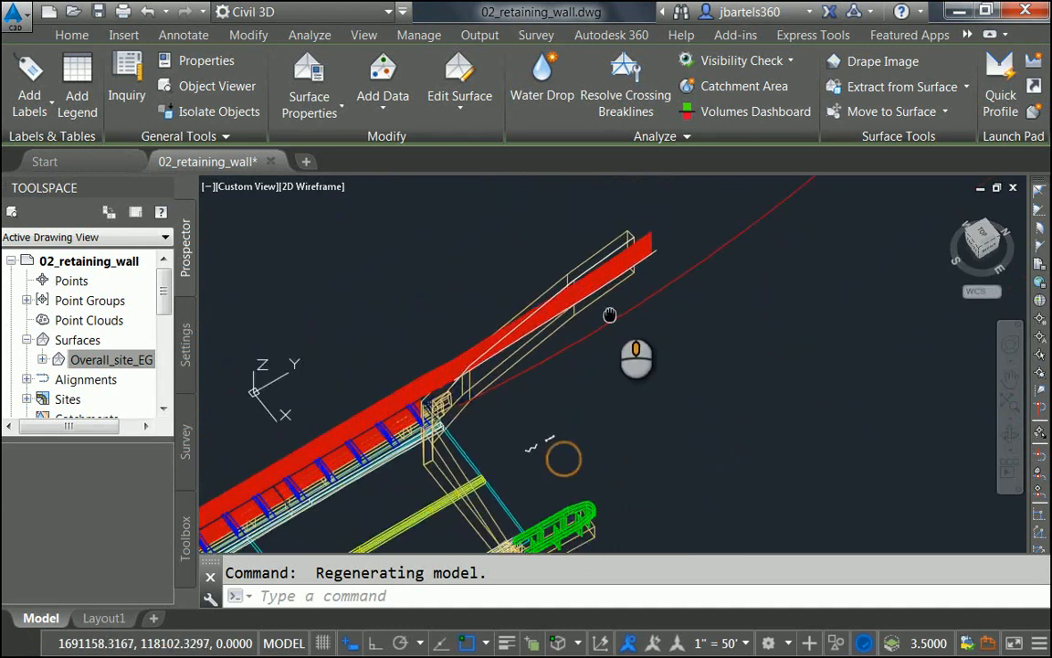
mouse_move(557, 398)
shift+middle_down()
mouse_move(599, 382)
mouse_move(587, 387)
mouse_move(559, 474)
shift+middle_up()
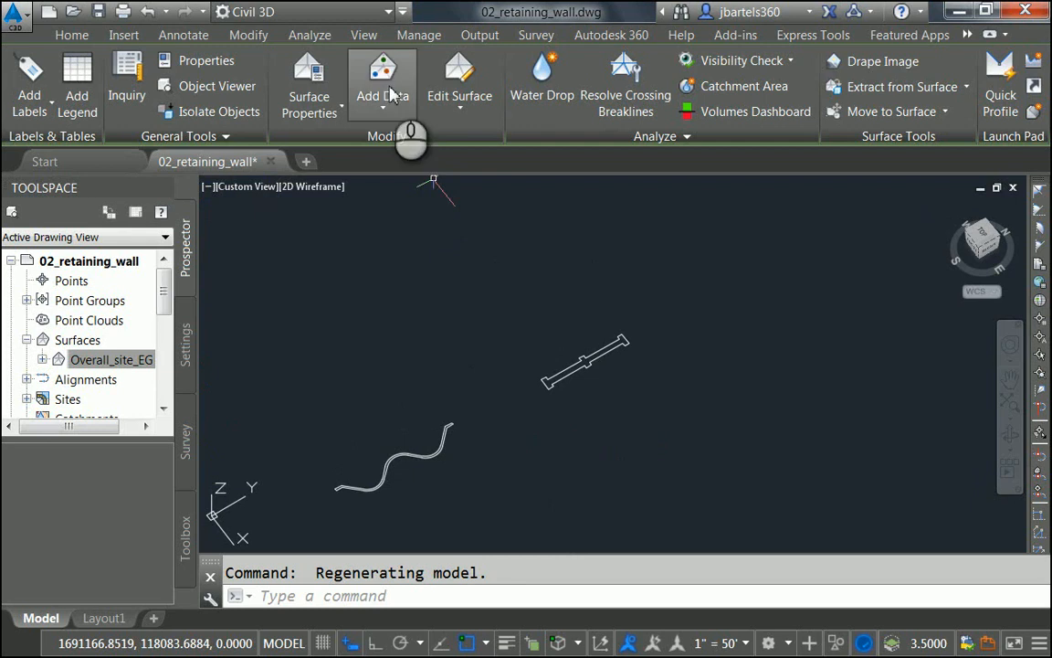
Step: Switch to the 3D Modeling workspace and extrude the post outline to a height of 2.7
click(388, 12)
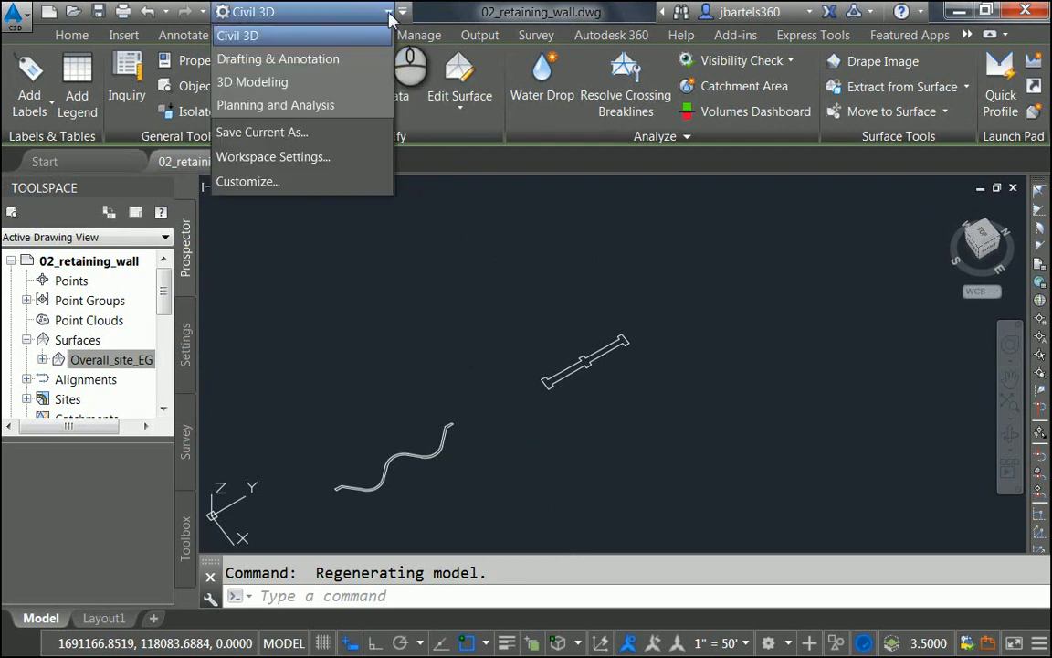
click(278, 82)
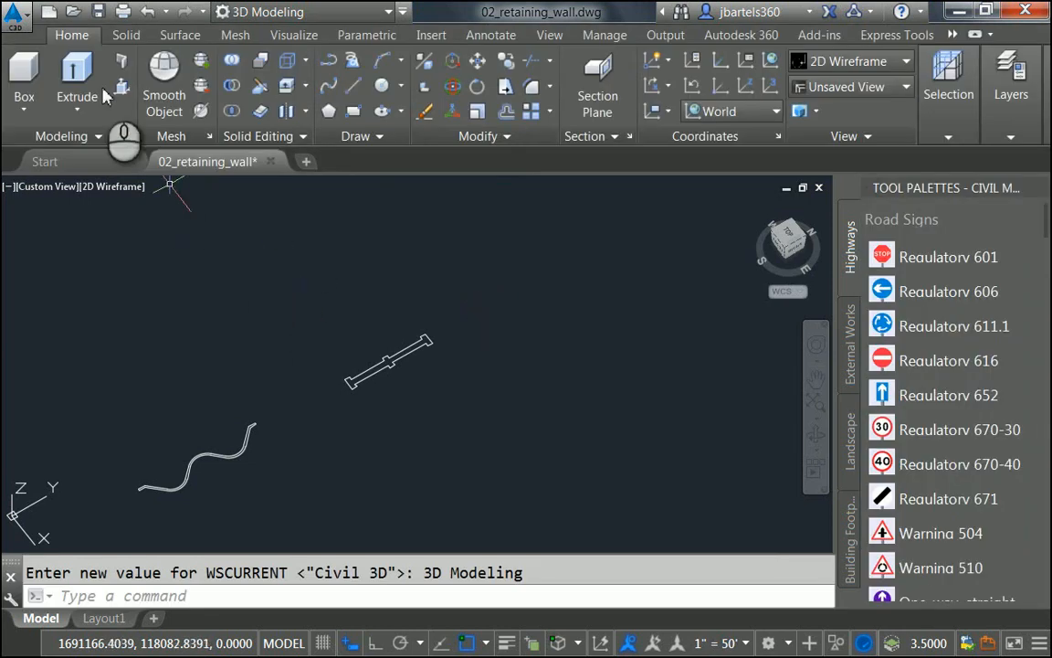
click(79, 84)
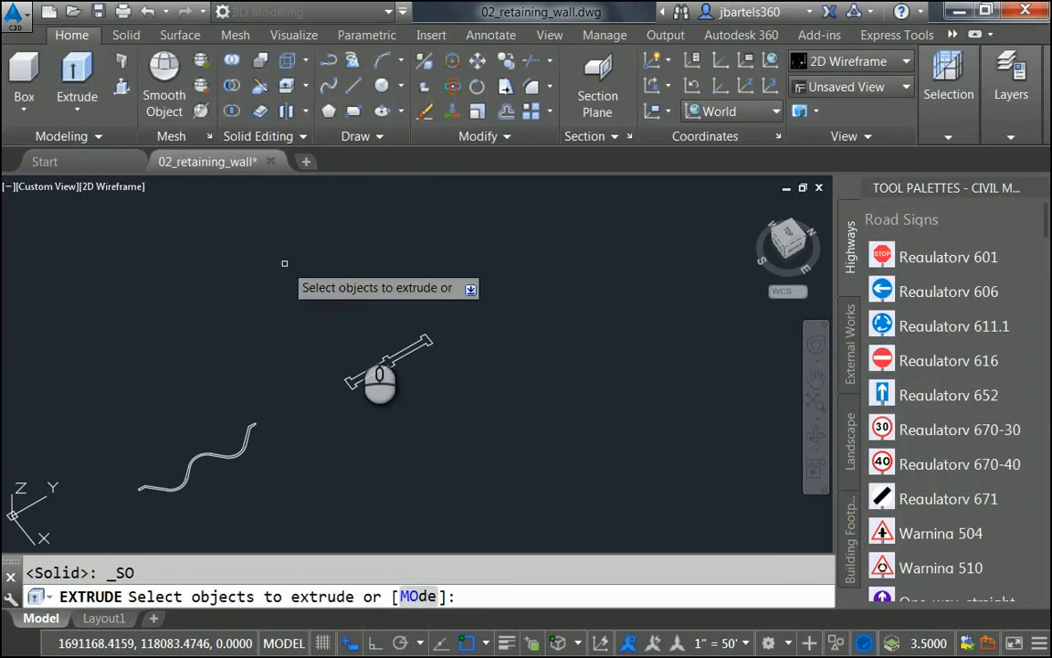
click(385, 356)
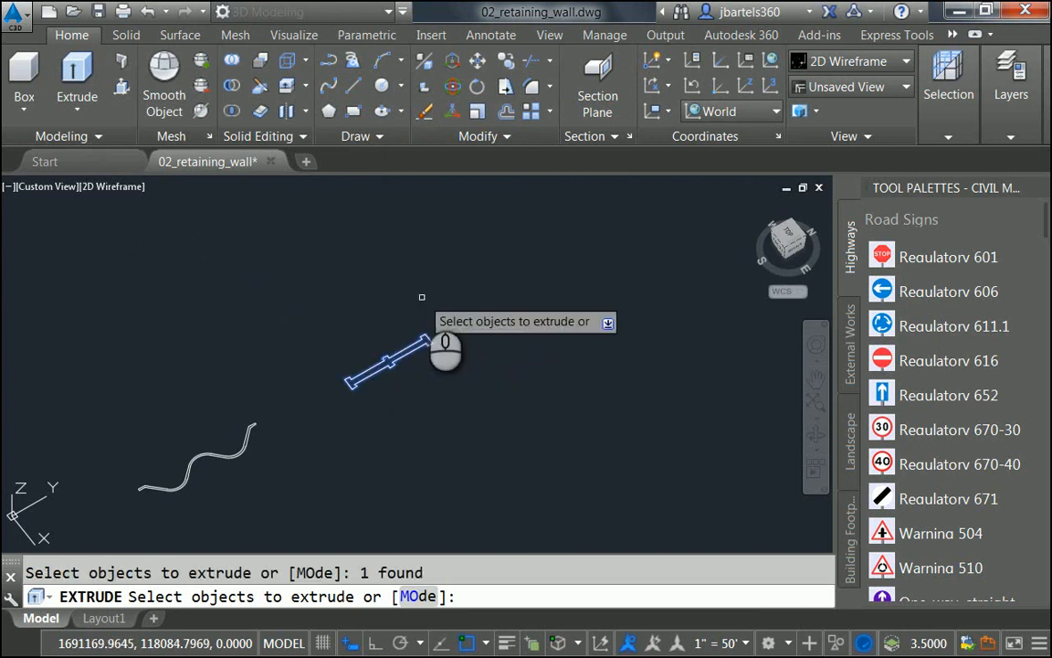
key(Return)
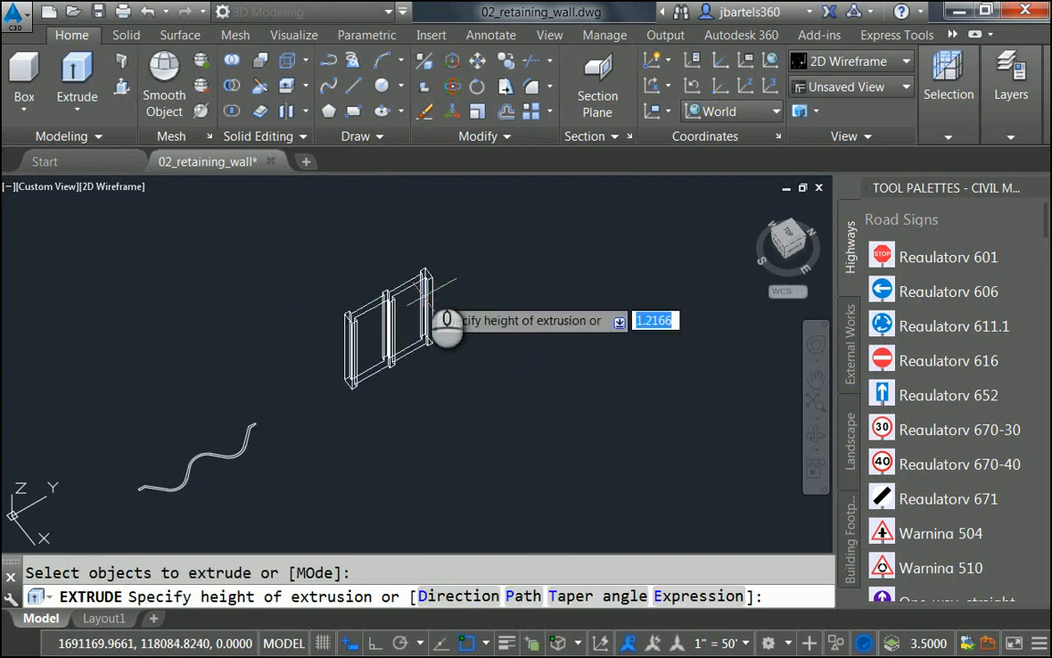
text(2.75)
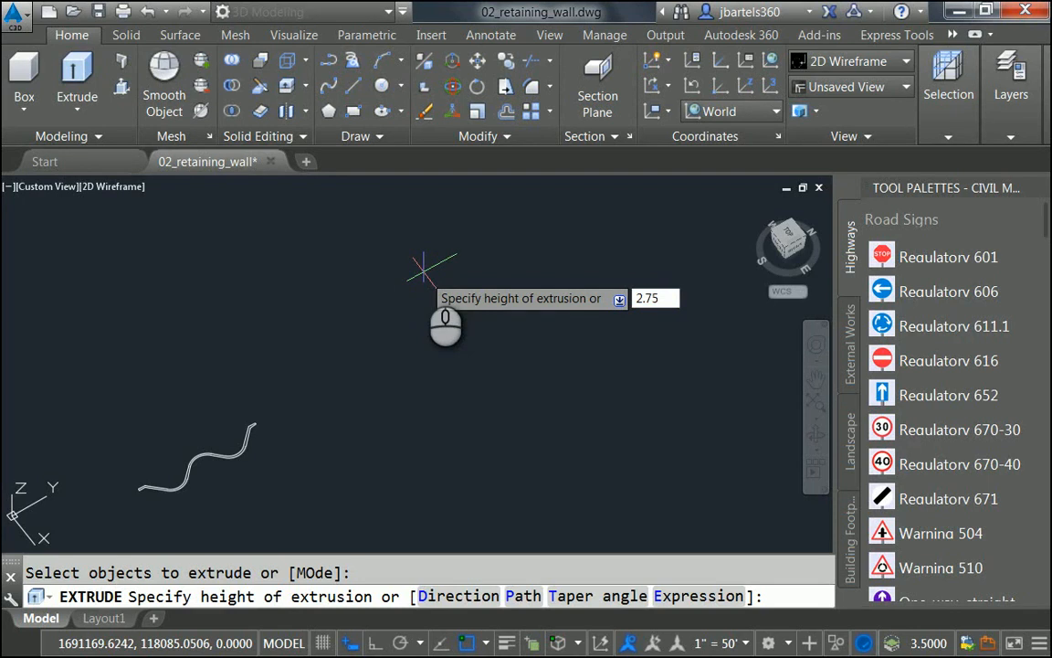
key(Return)
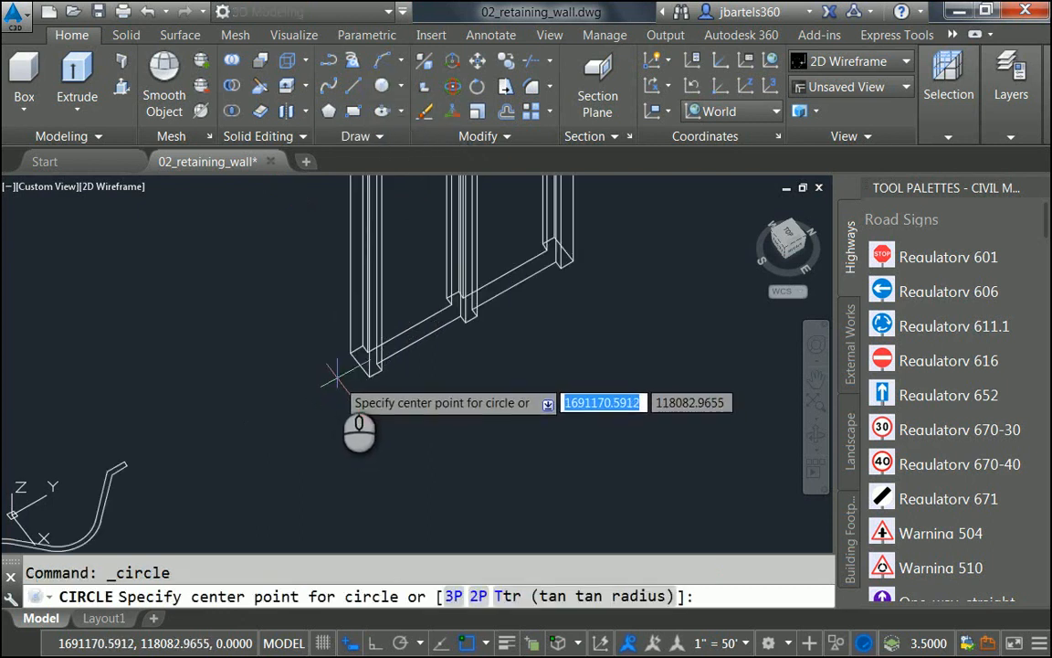
Step: Draw a circle centred on the midpoint of the post's base edge
shift+right_click(337, 375)
click(361, 368)
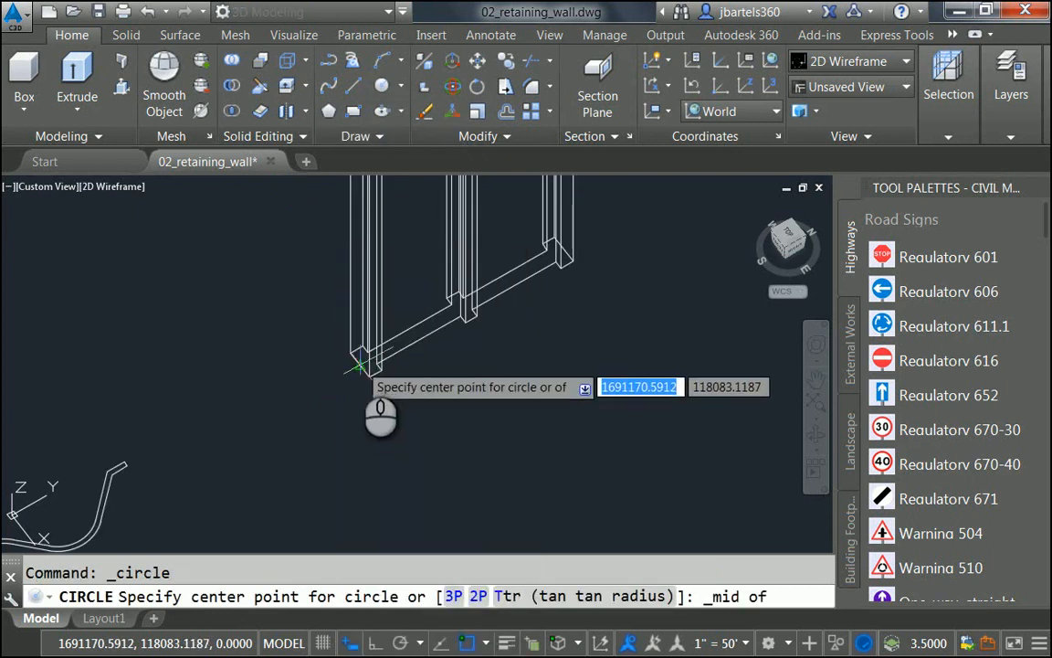
click(351, 364)
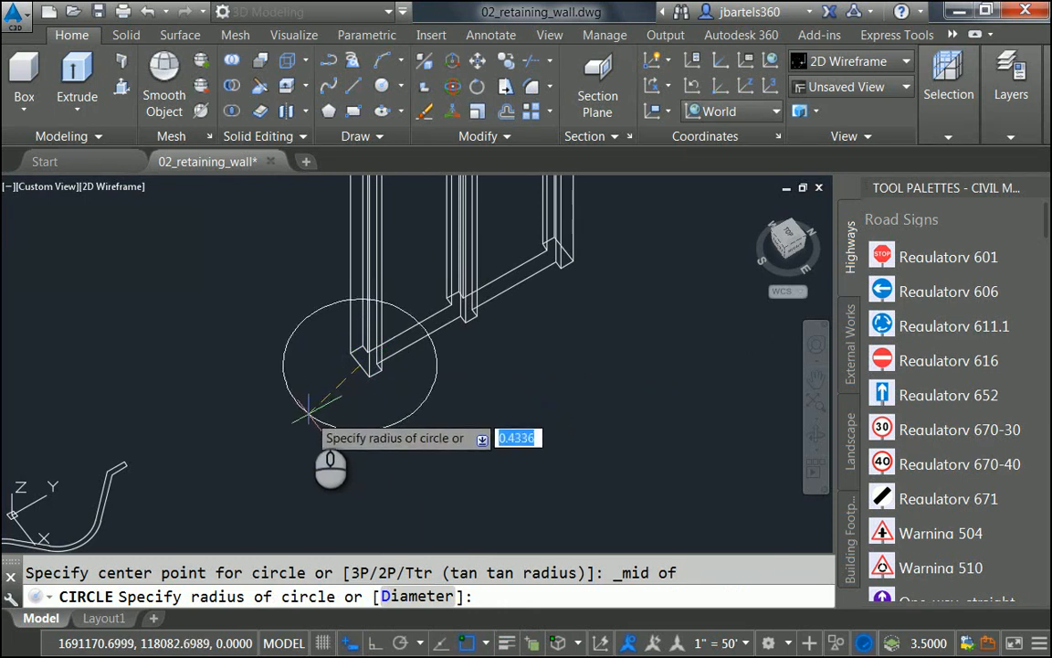
click(309, 409)
scroll(375, 425, down, 4)
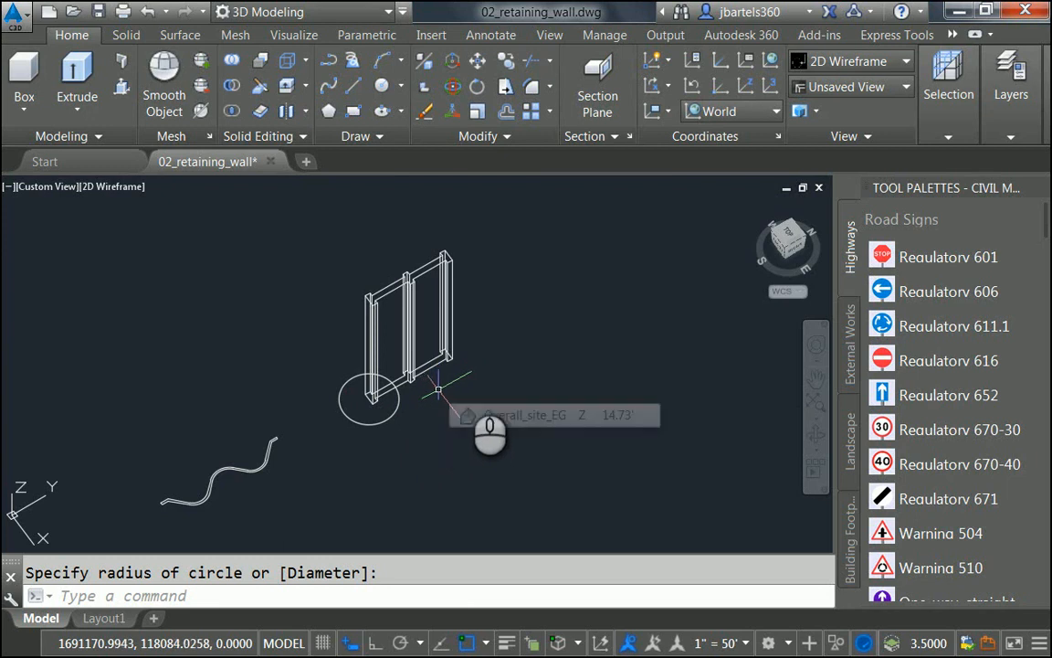
Step: Copy the post solid 2 units straight down with Ortho on
click(507, 60)
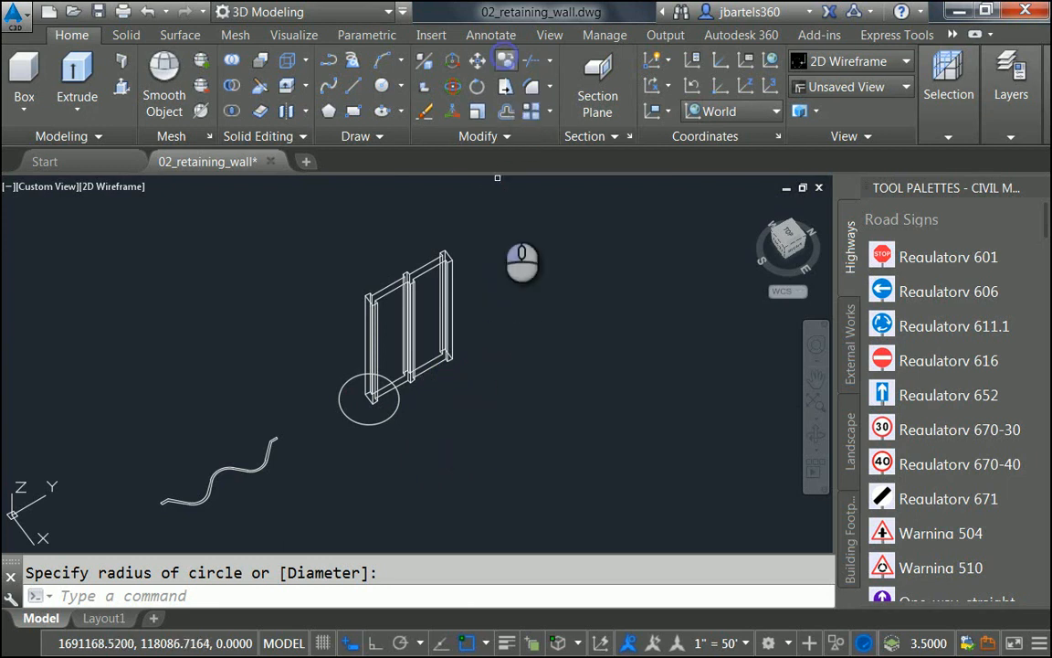
click(450, 278)
key(Return)
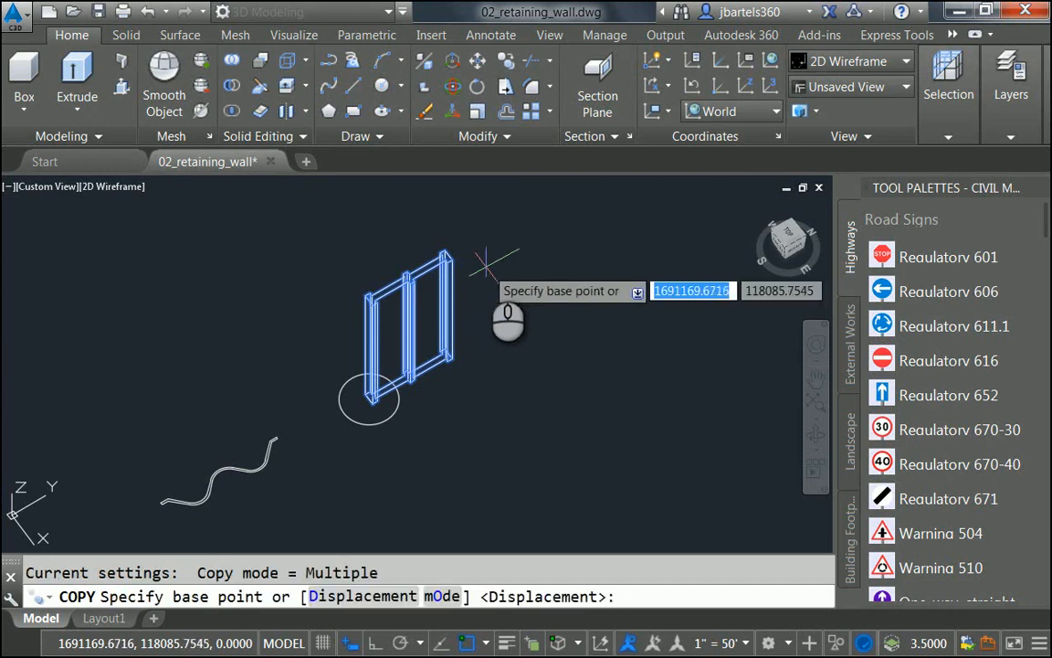
click(501, 264)
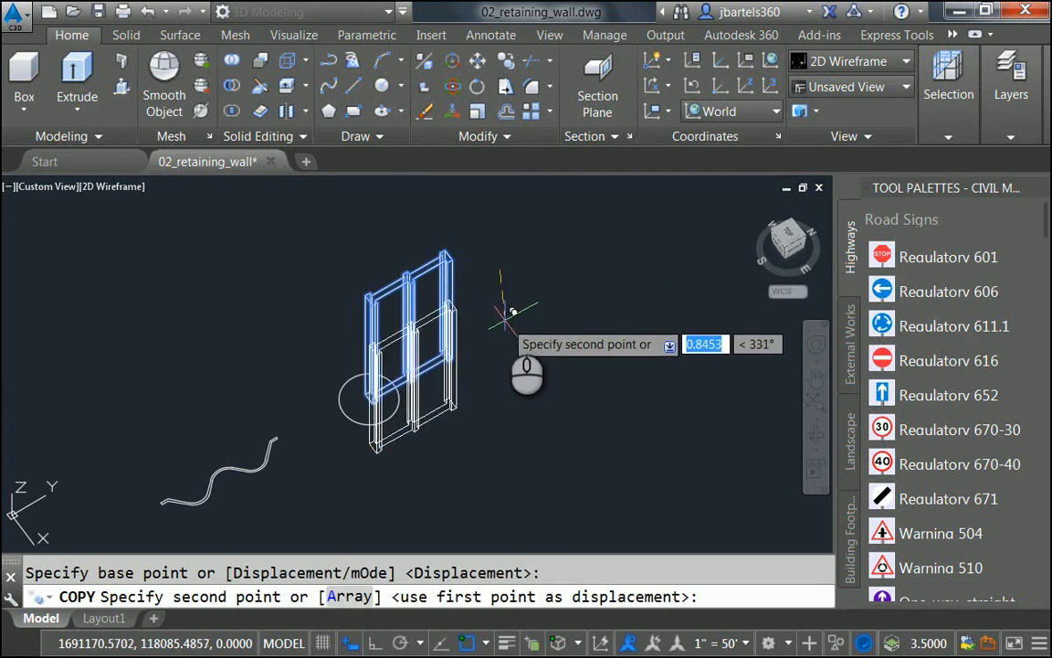
key(F8)
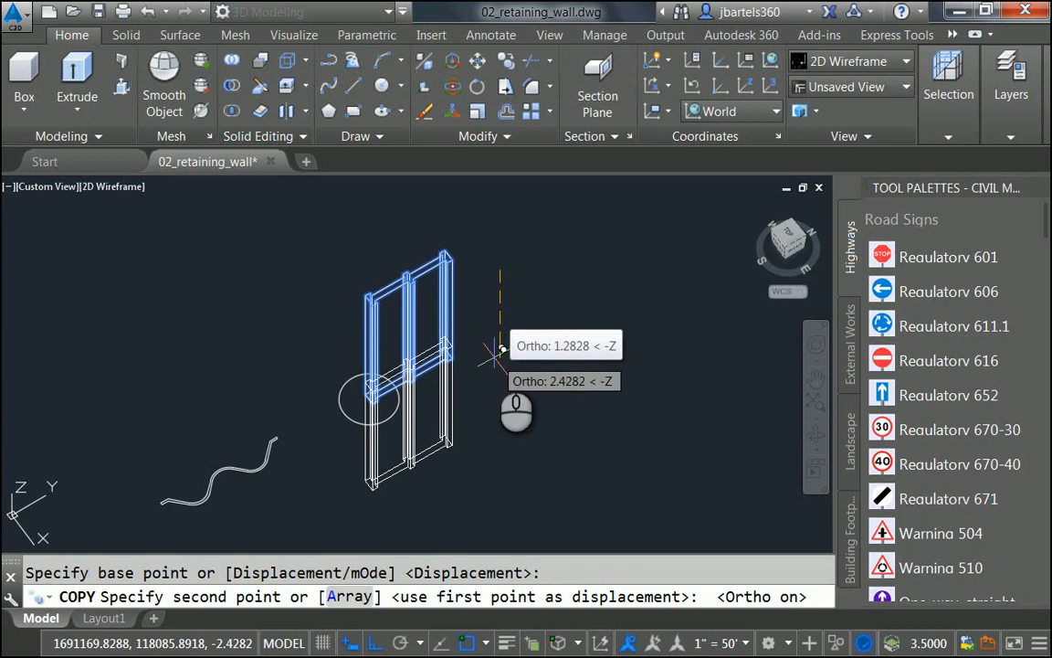
text(2)
key(Return)
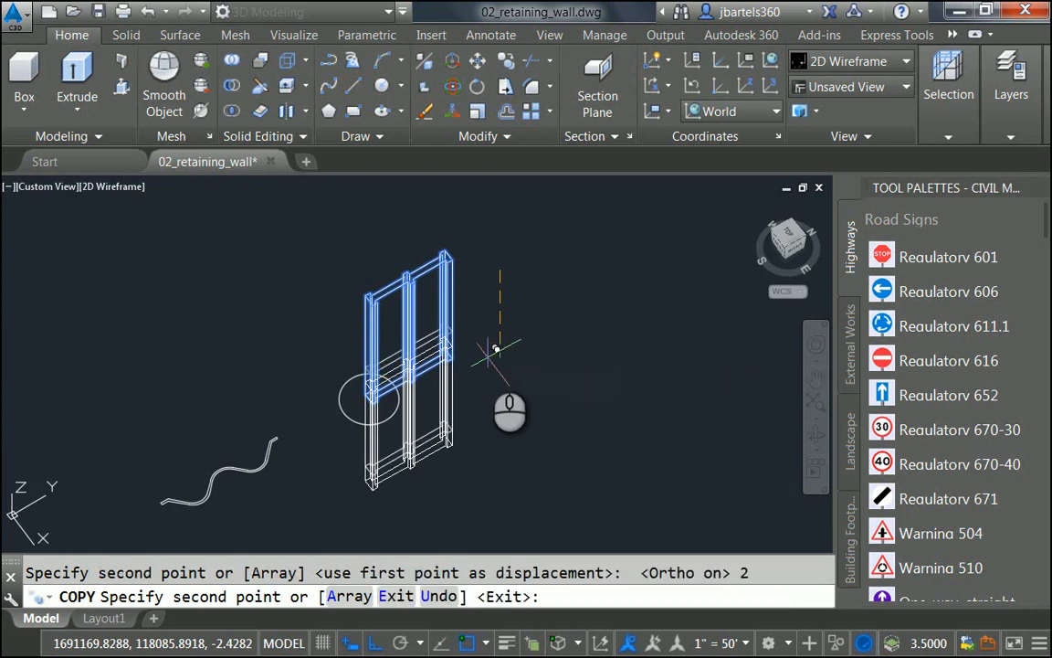
key(Escape)
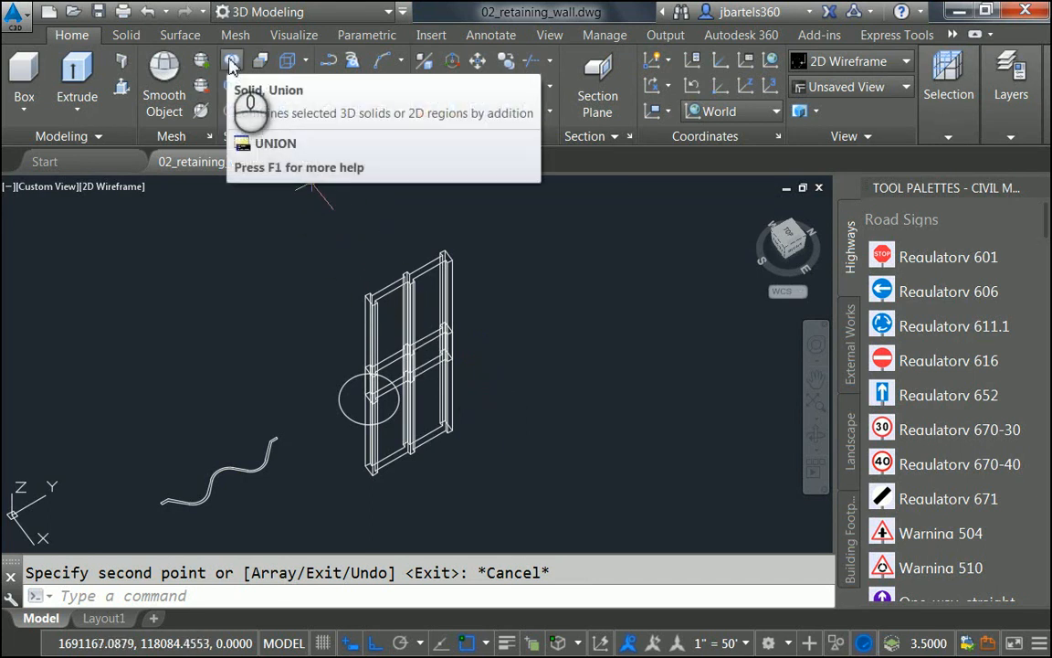
Step: Union the two stacked post solids, window-selecting both, into a single solid
click(232, 65)
click(470, 299)
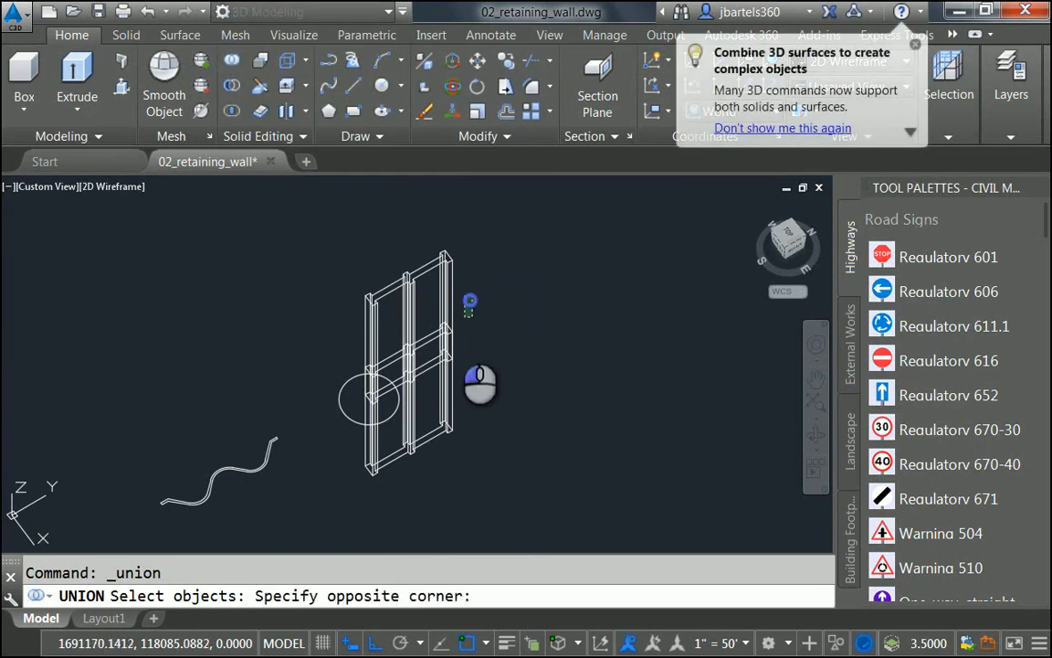
click(446, 383)
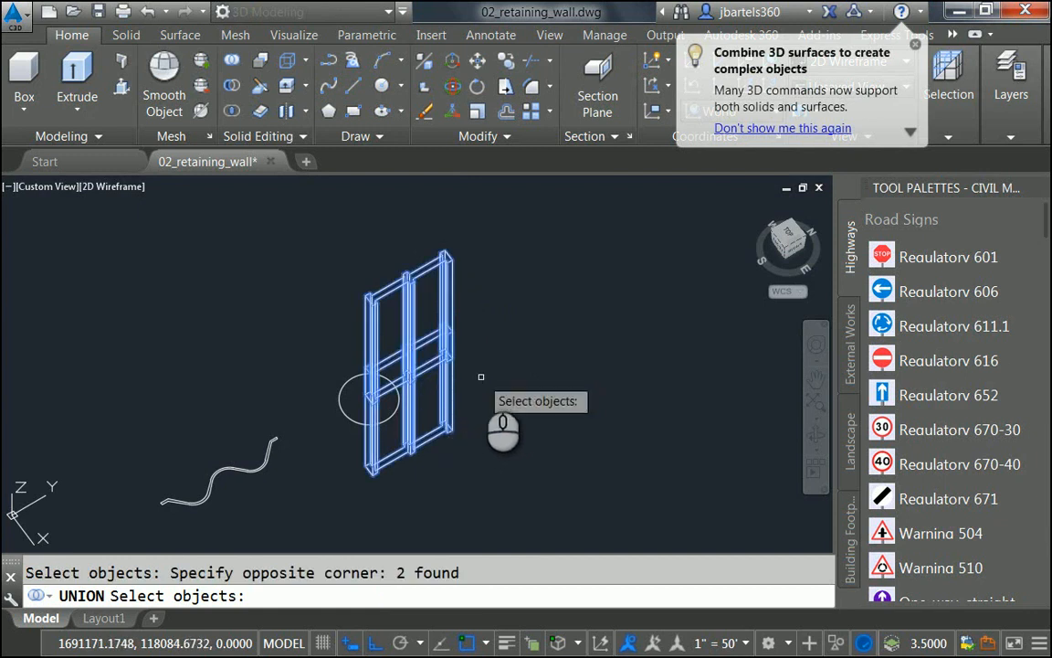
key(Return)
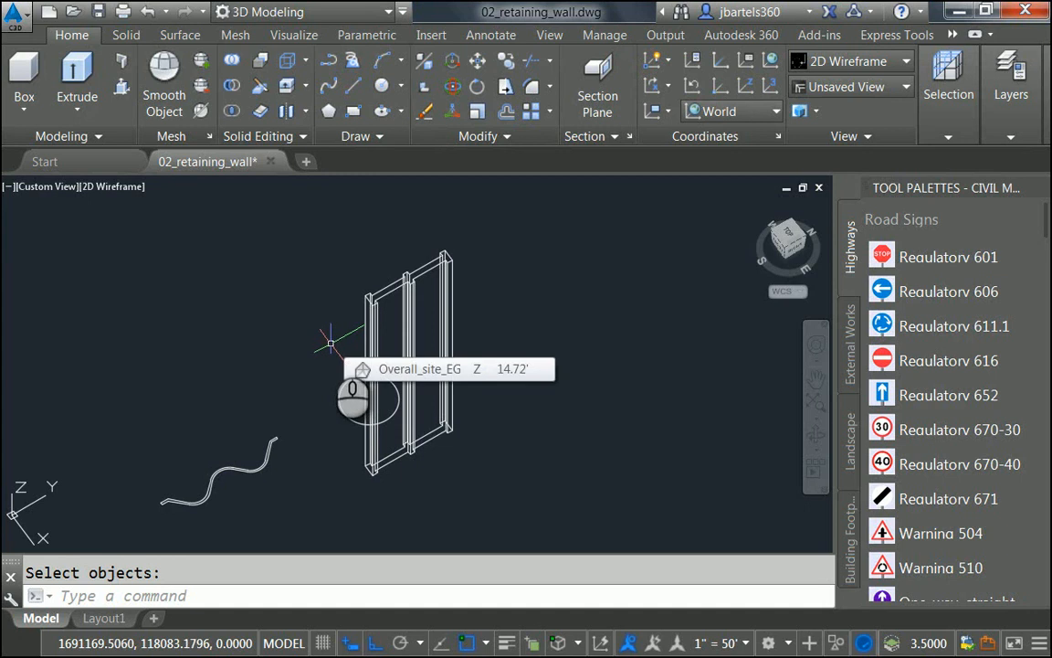
Step: Define the _railpost block from the merged post solid, based at the circle centre
text(blo)
key(Return)
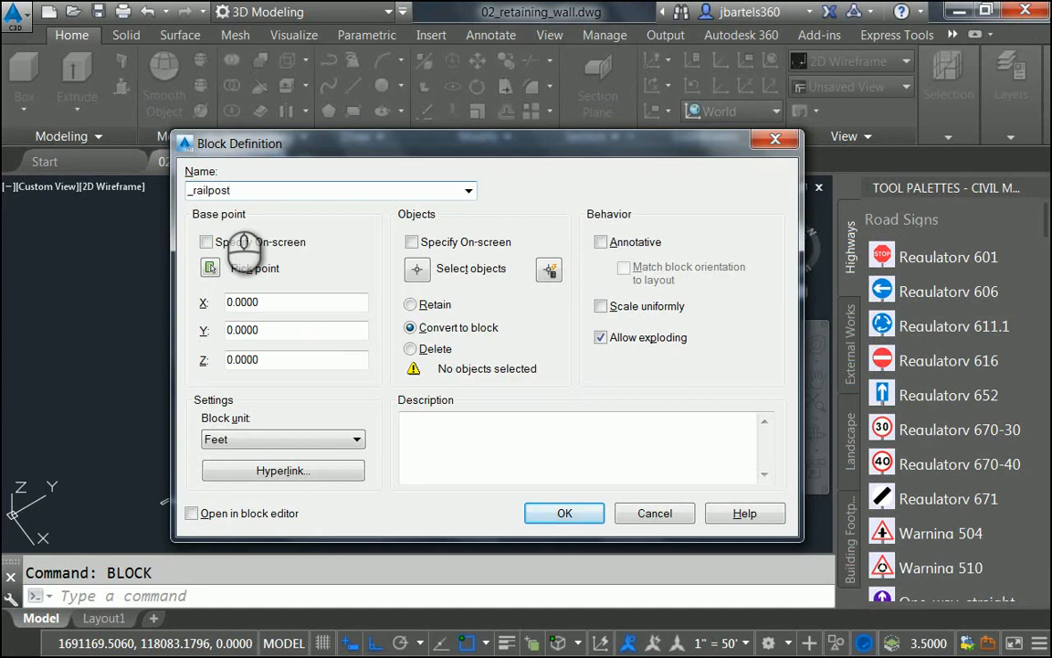
click(210, 268)
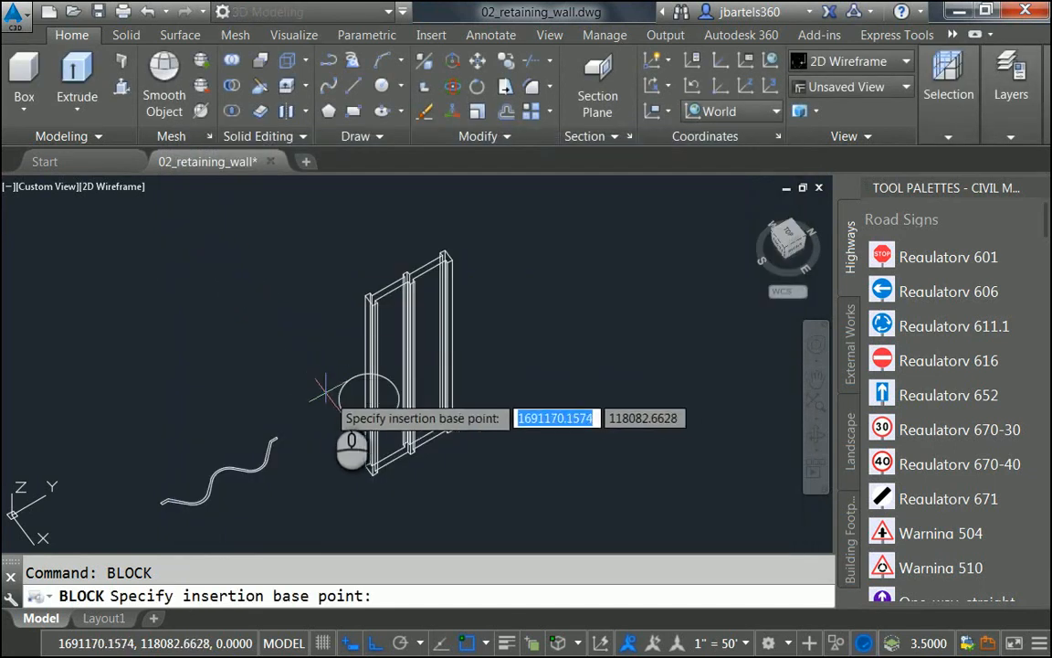
click(368, 399)
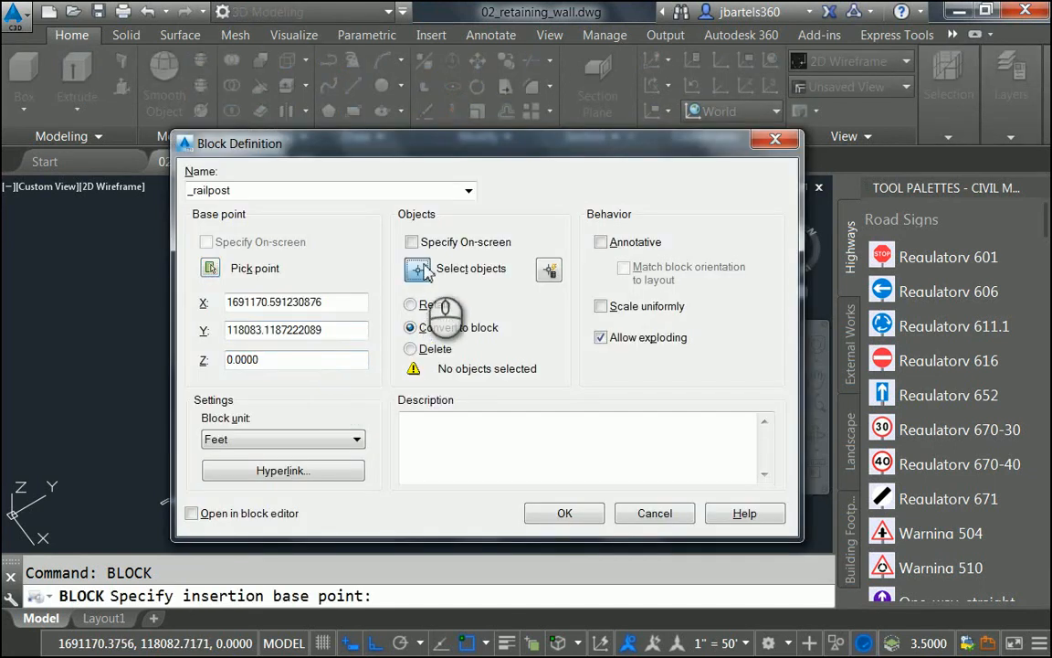
click(415, 272)
click(416, 281)
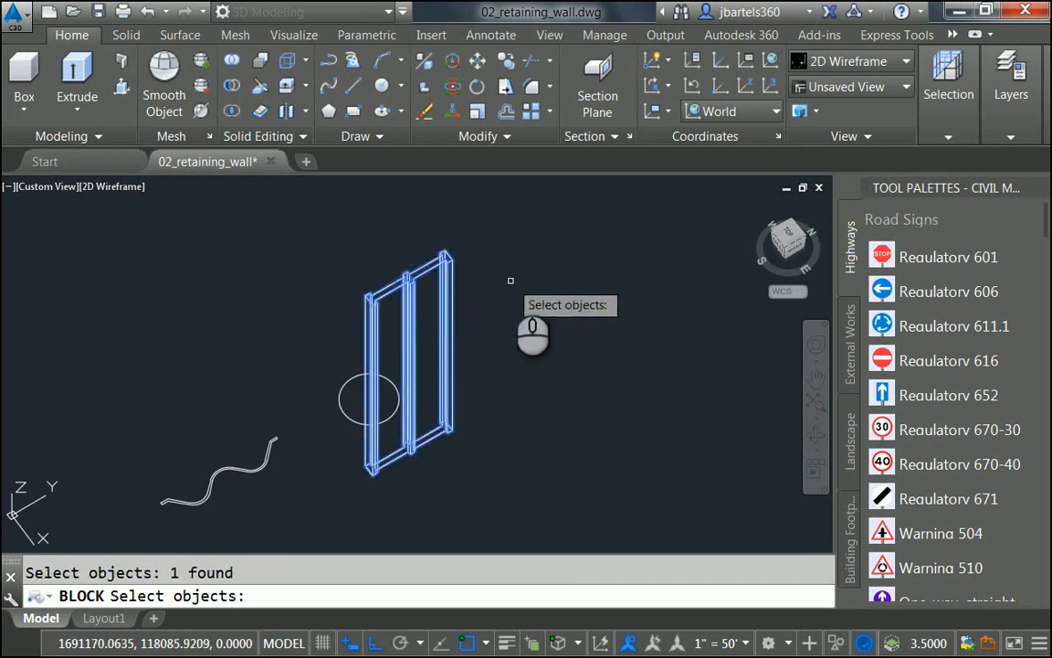
key(Return)
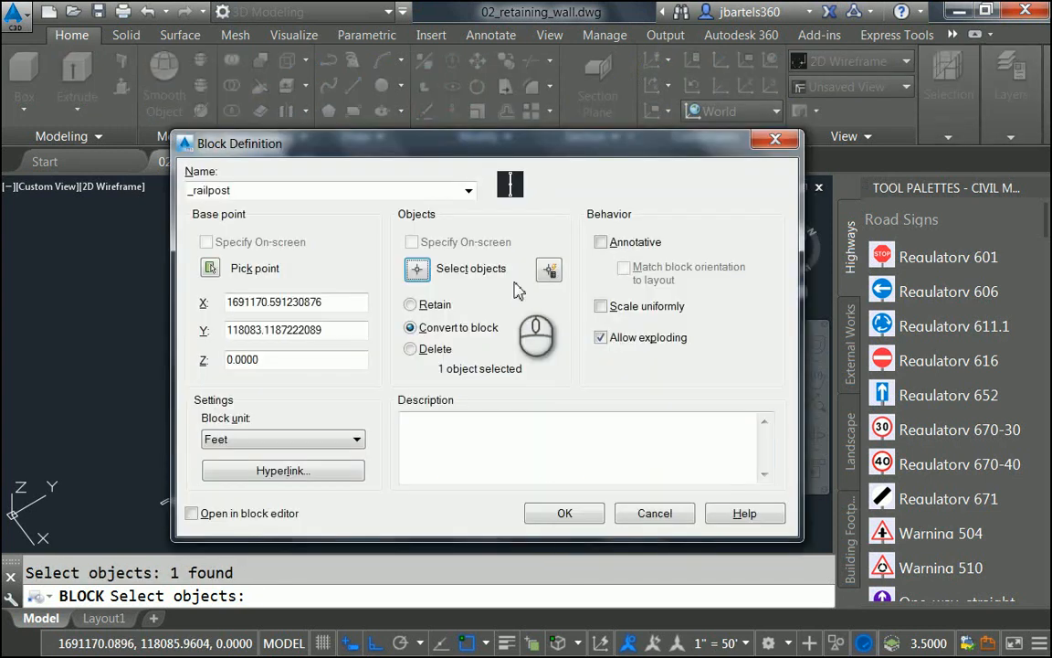
click(561, 514)
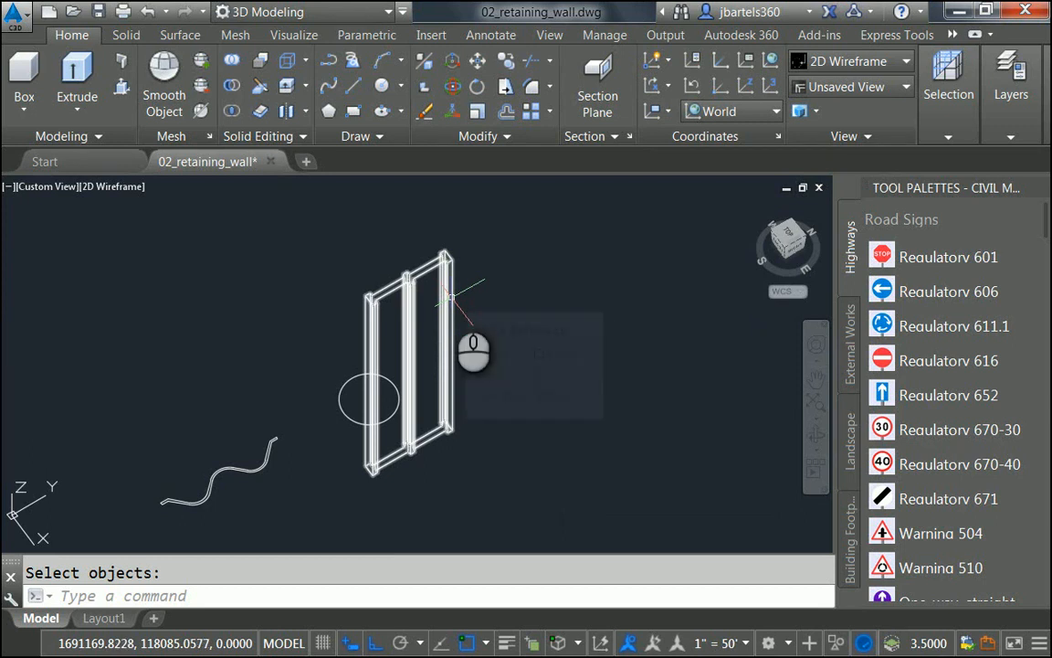
Step: Explode the red feature line into plain linework with the Explode tool
scroll(494, 301, down, 3)
middle_drag(414, 241, 369, 429)
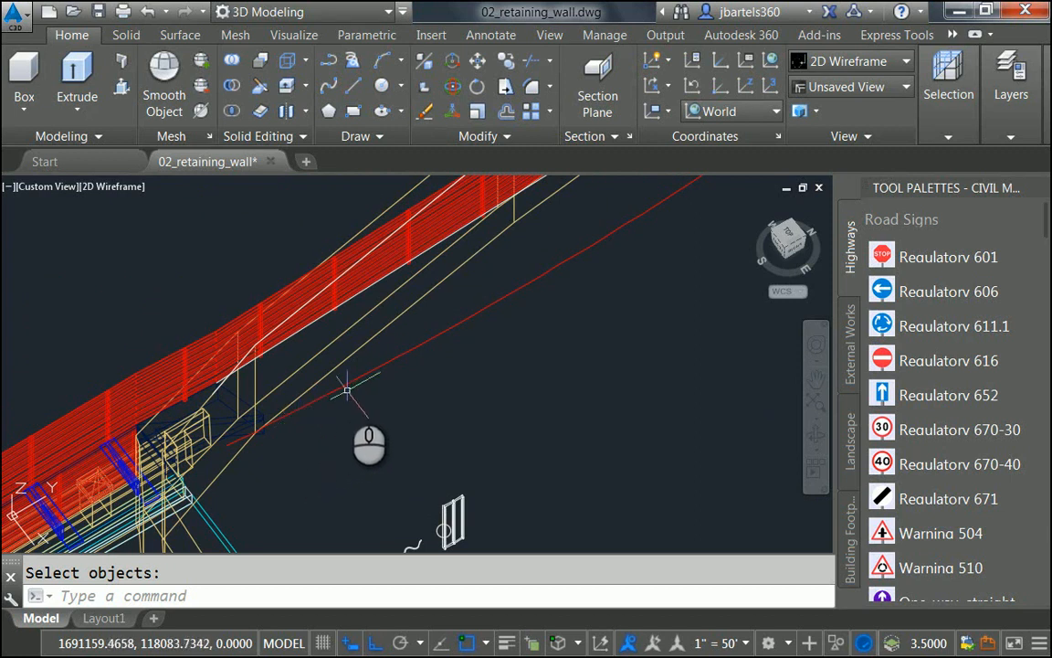
mouse_move(346, 384)
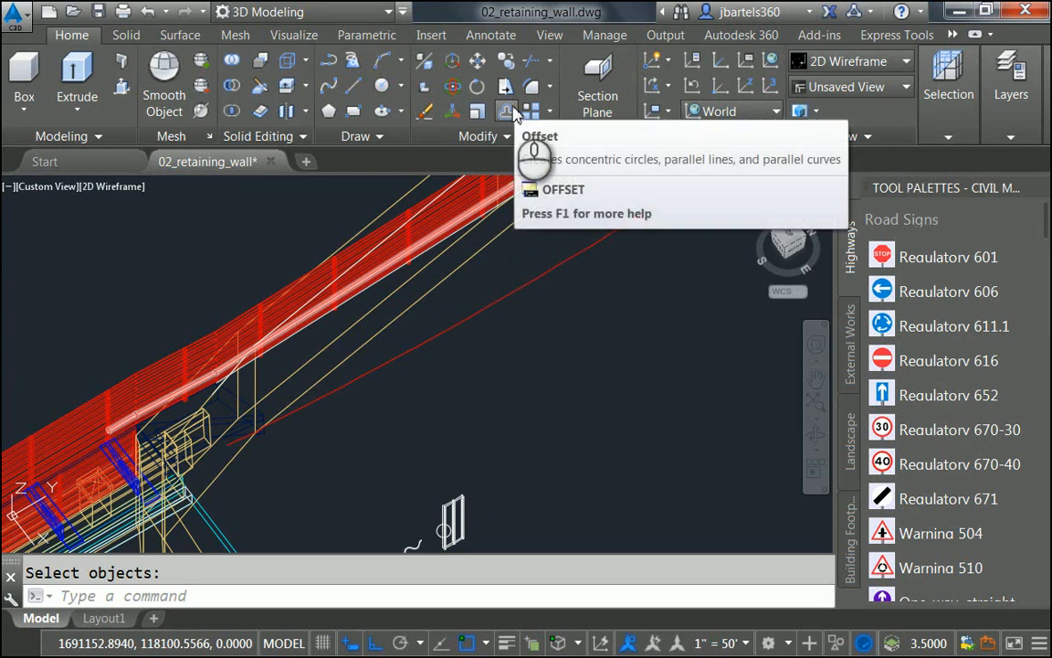
click(494, 136)
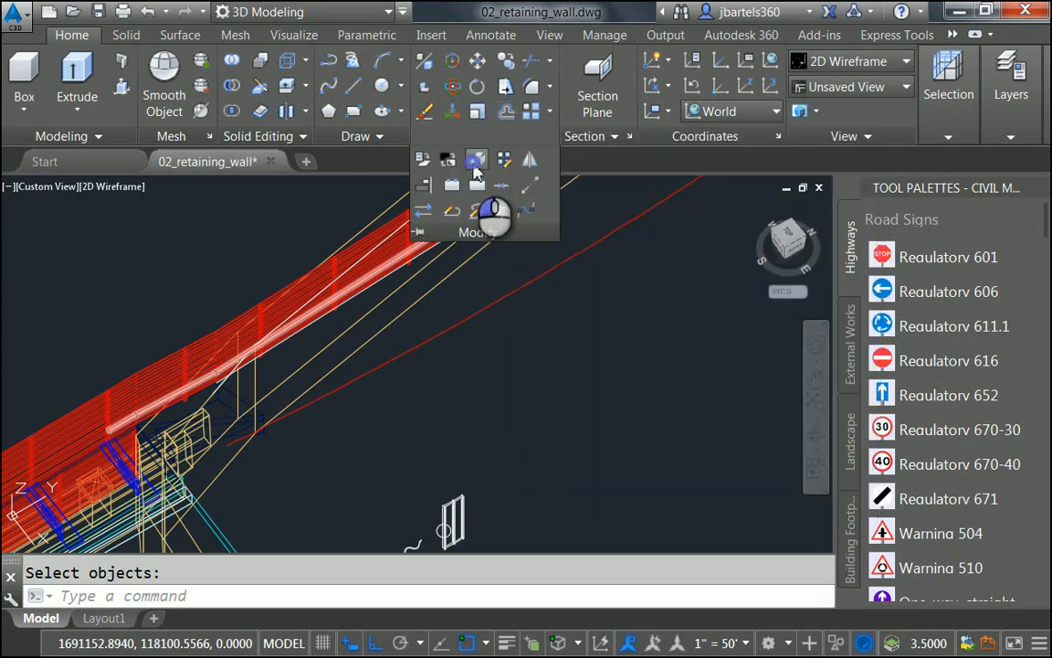
click(476, 160)
click(412, 348)
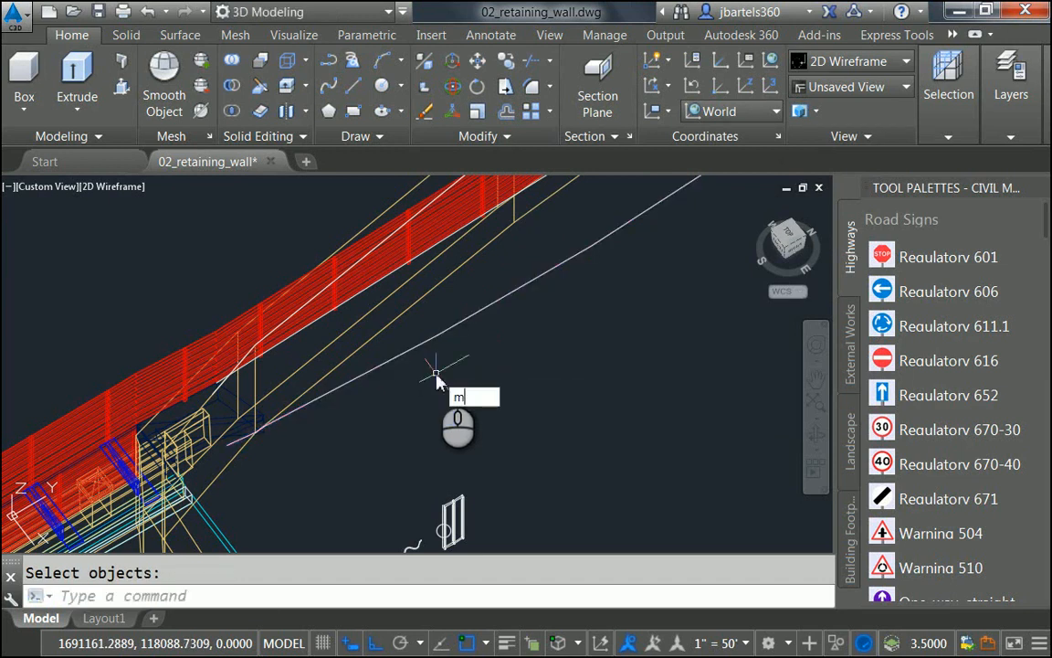
key(Return)
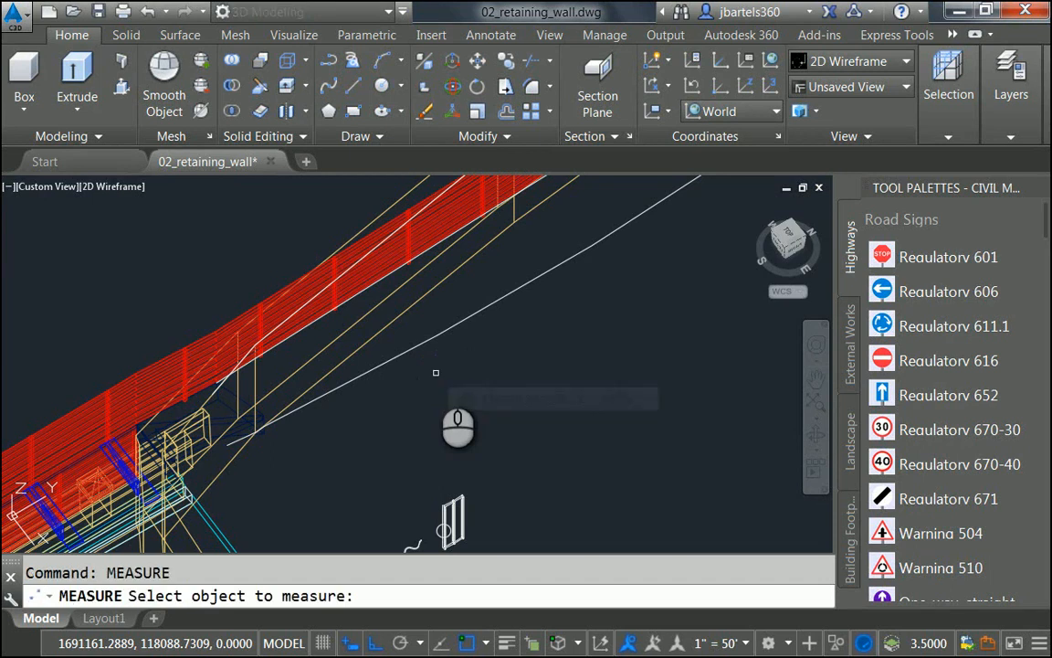
Step: Measure the line with aligned _railpost blocks every 4 units
click(351, 379)
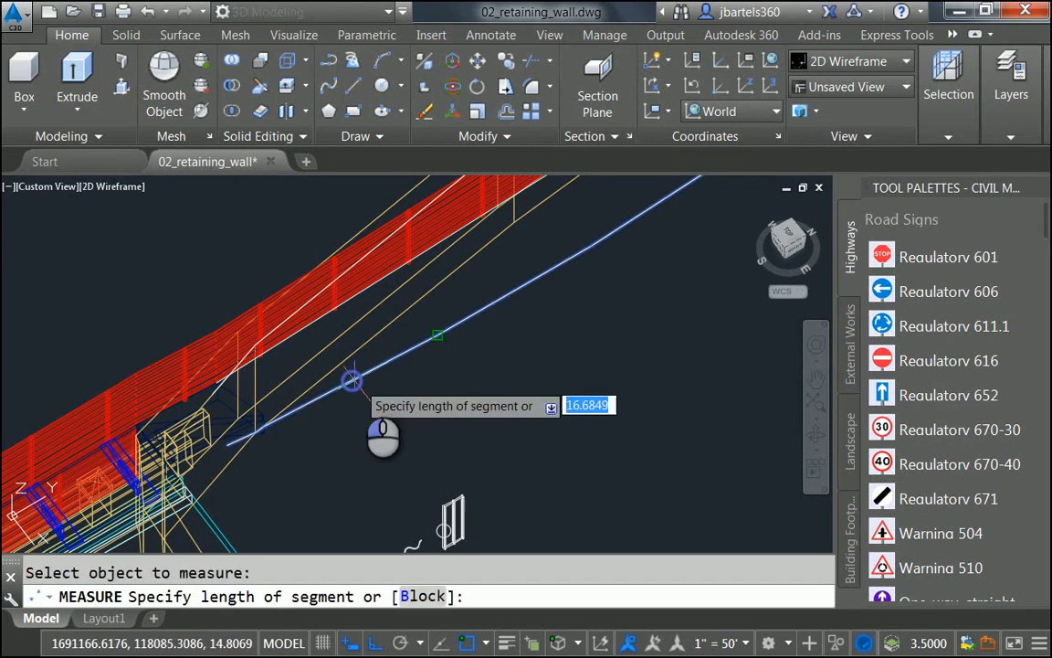
click(403, 596)
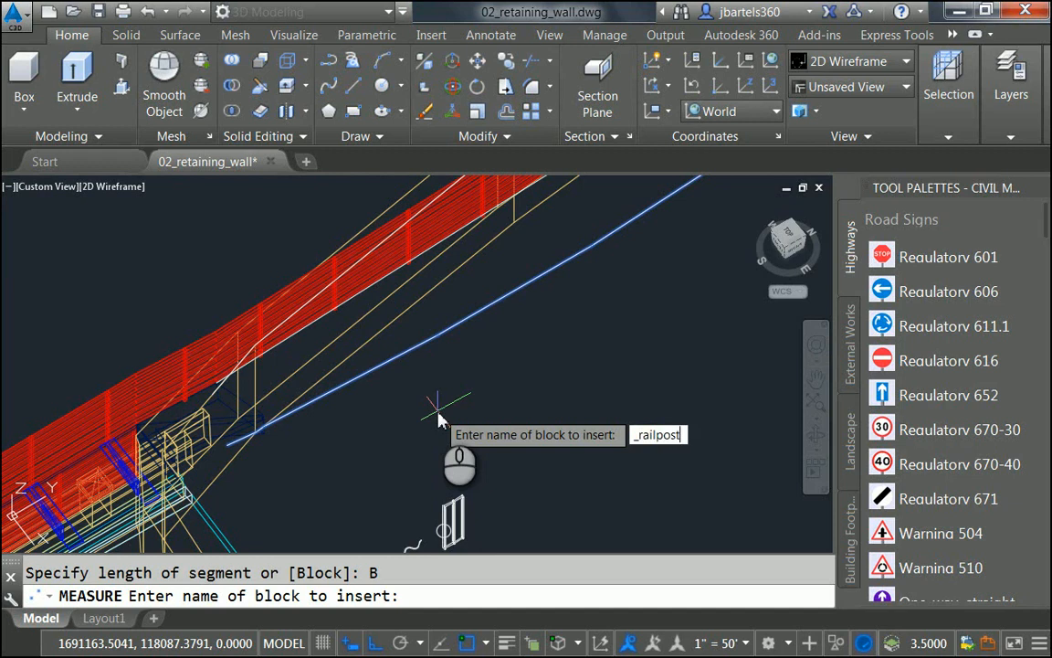
text(_railpost)
key(Return)
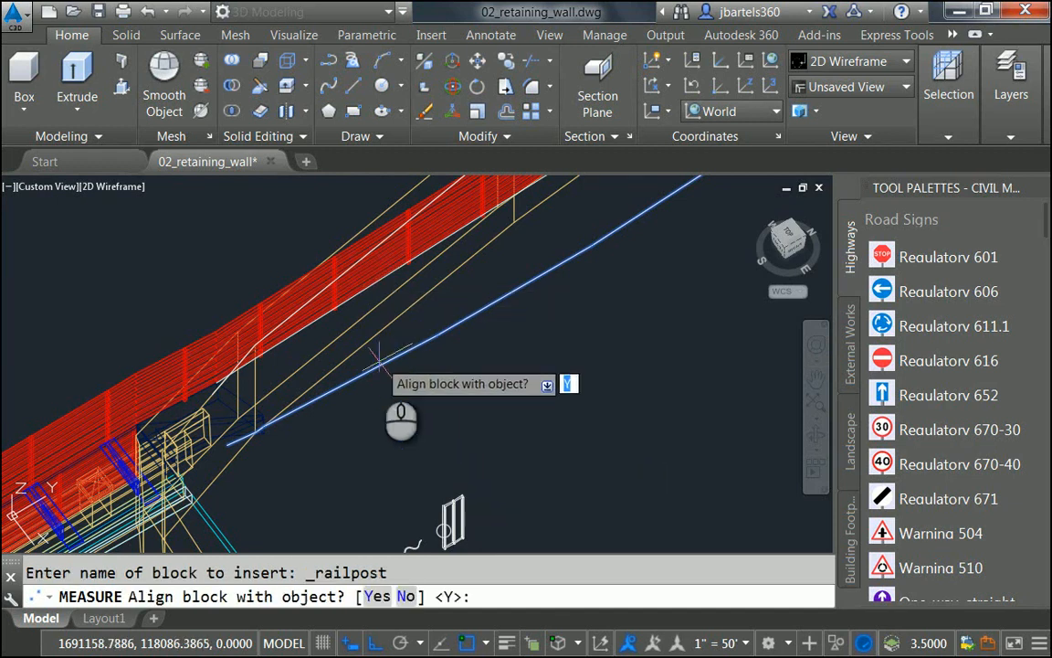
key(Return)
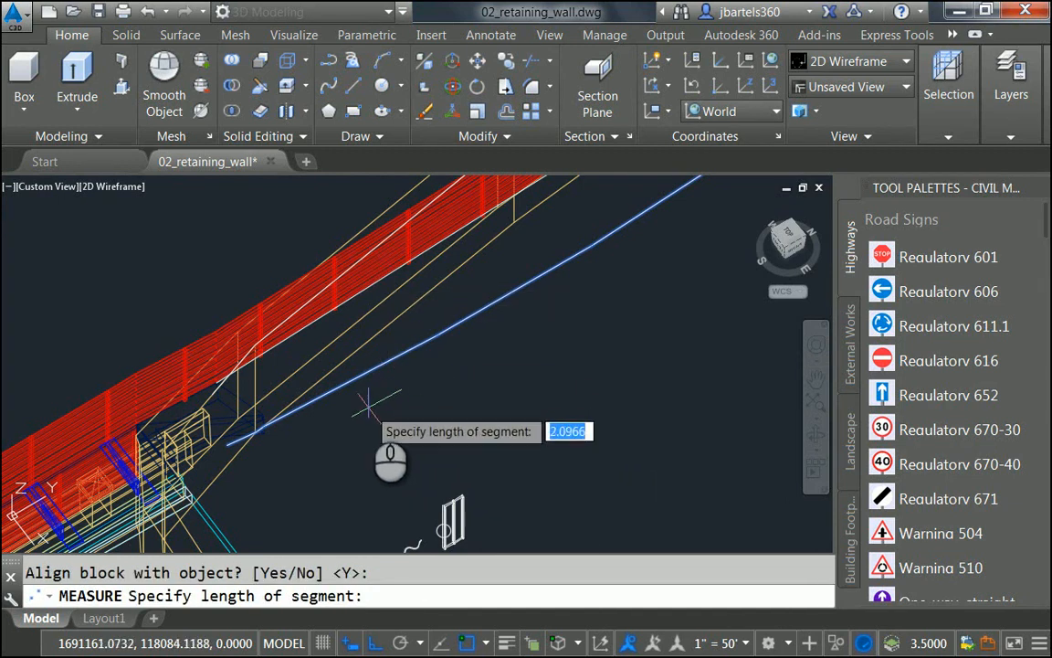
text(4)
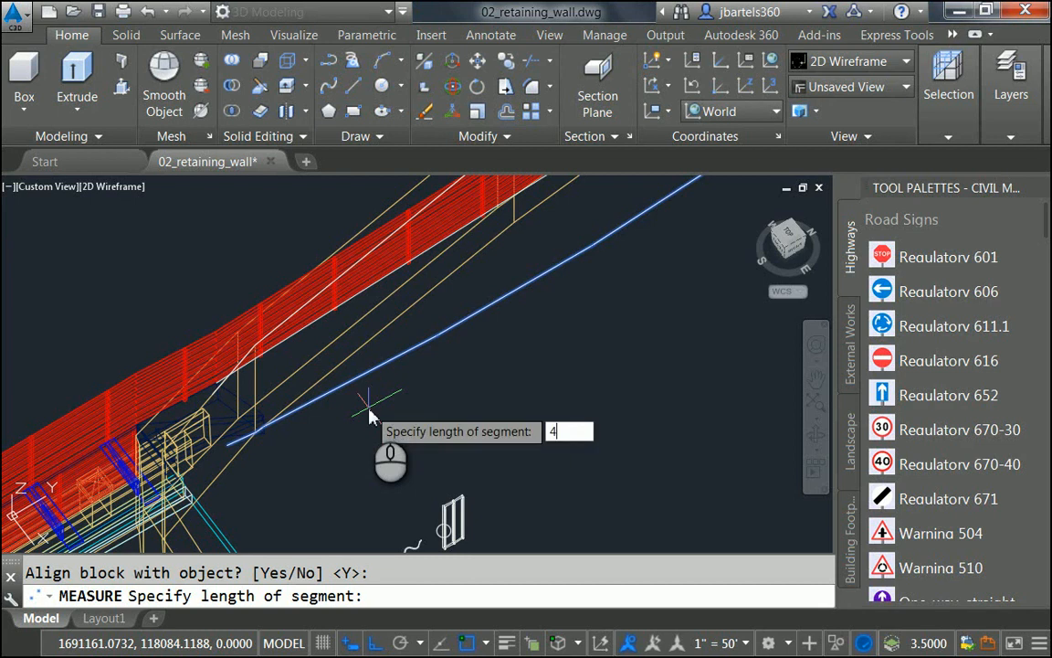
key(Return)
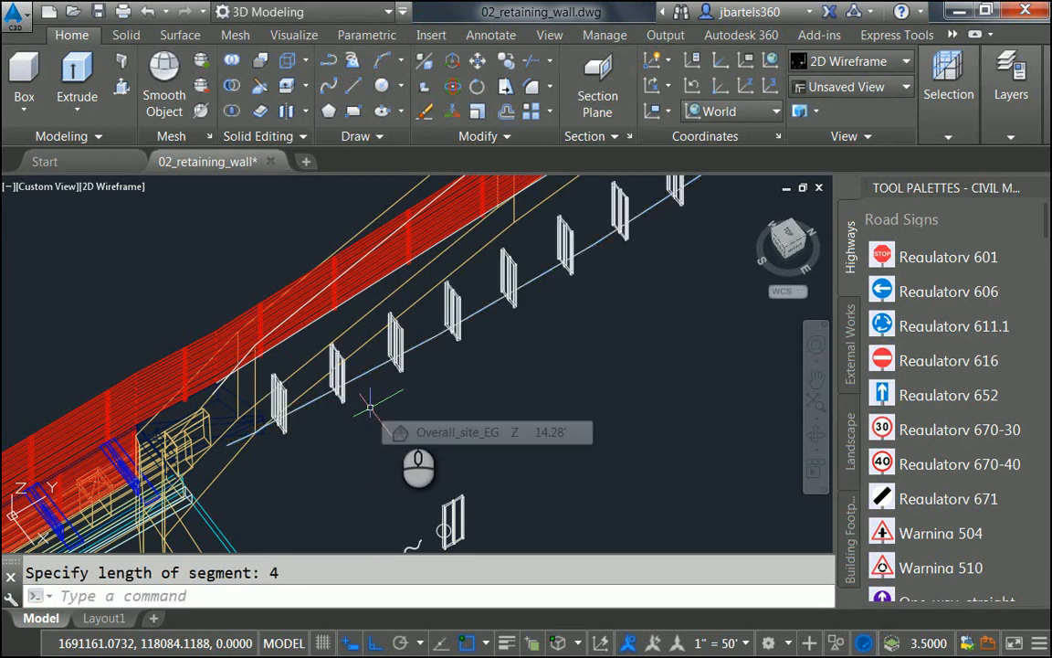
Step: Orbit to view the posts and select the first railpost for copying
mouse_move(382, 438)
shift+middle_down()
mouse_move(470, 352)
mouse_move(414, 397)
mouse_move(386, 455)
shift+middle_up()
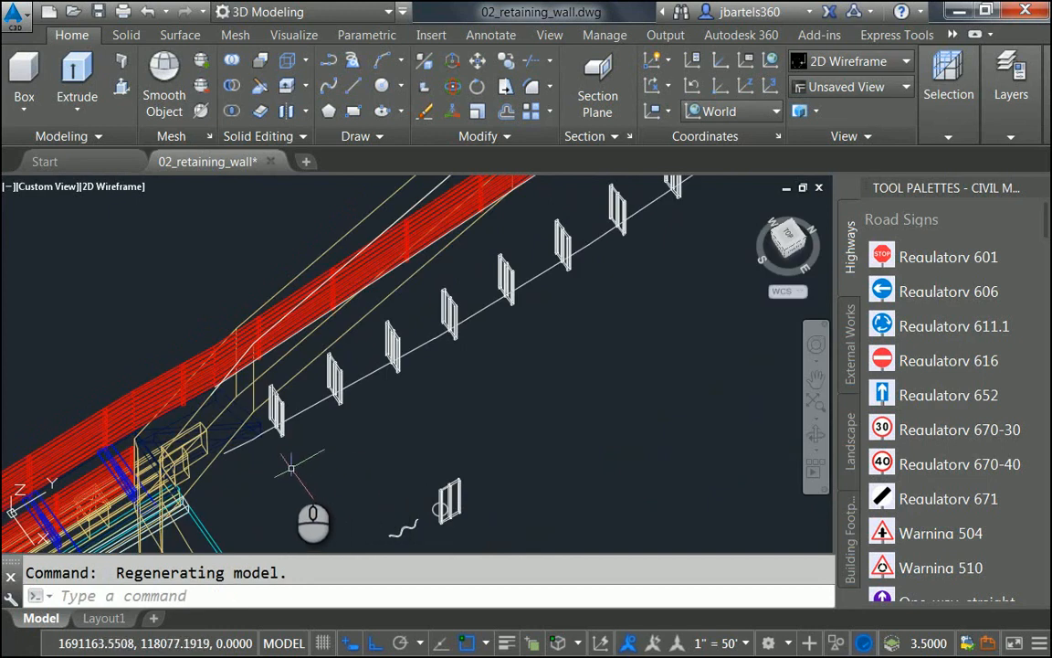
scroll(264, 466, up, 5)
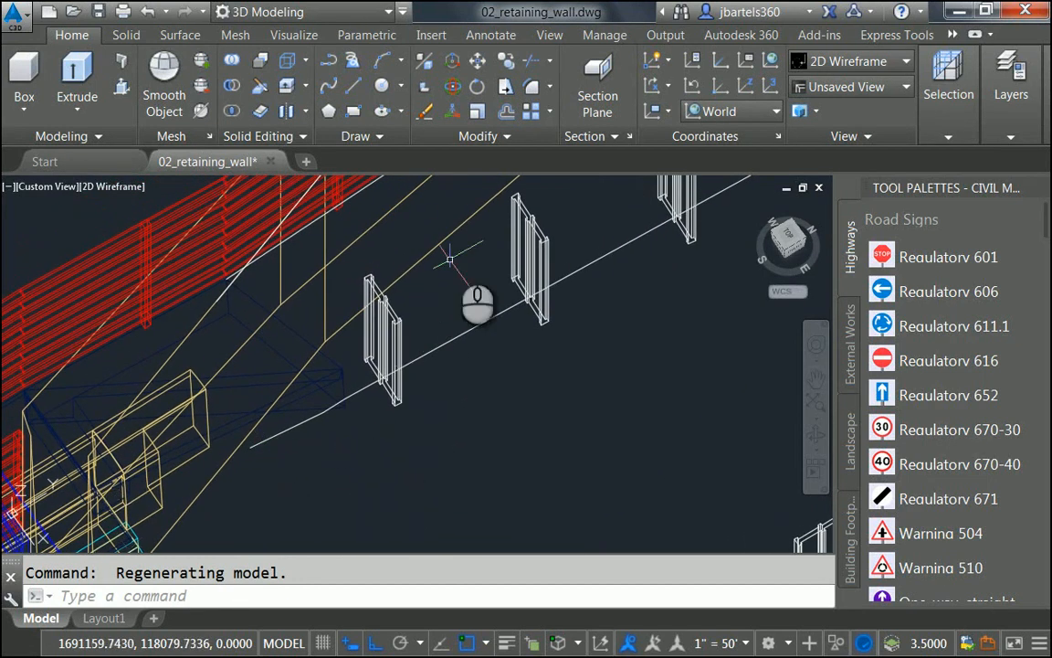
click(506, 60)
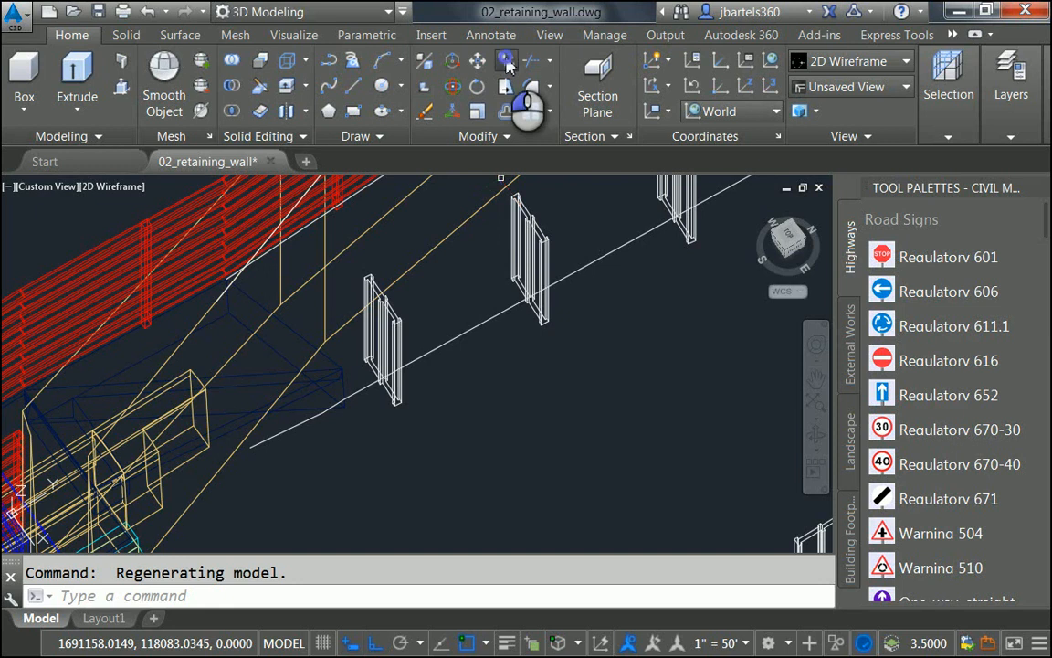
click(402, 322)
Step: Copy the first post from its insertion point to the line's start endpoint
key(Return)
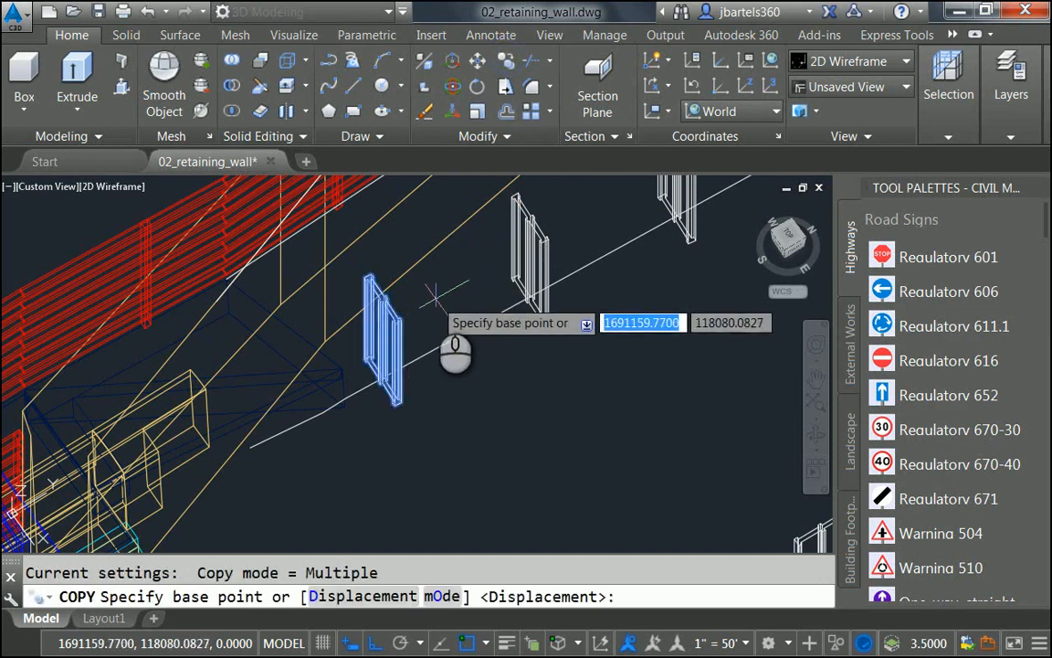
shift+right_click(431, 289)
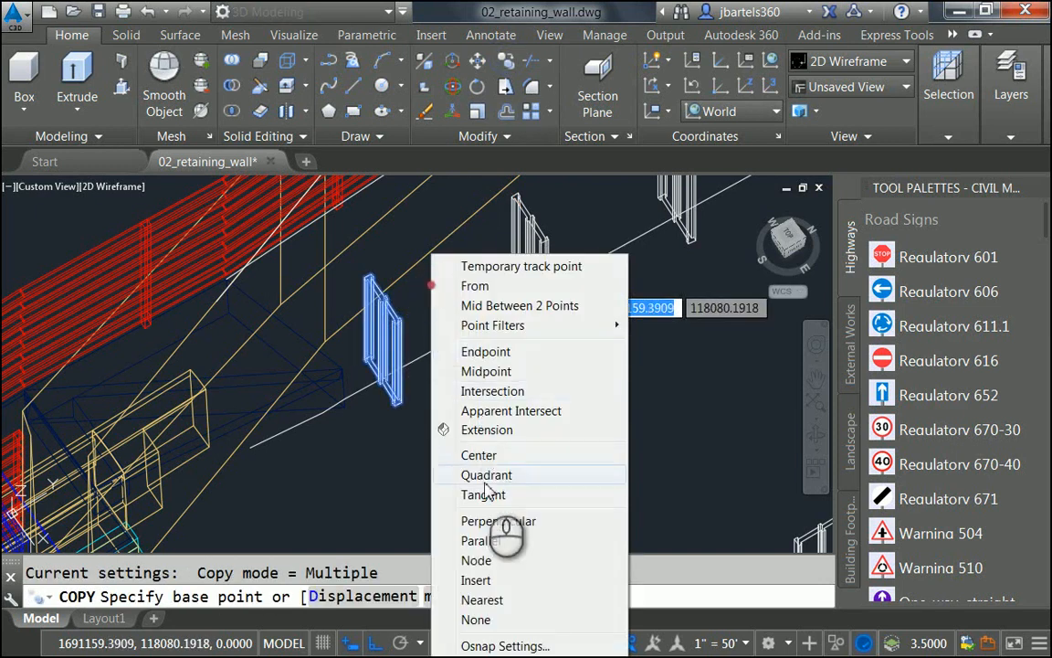
click(476, 580)
click(398, 369)
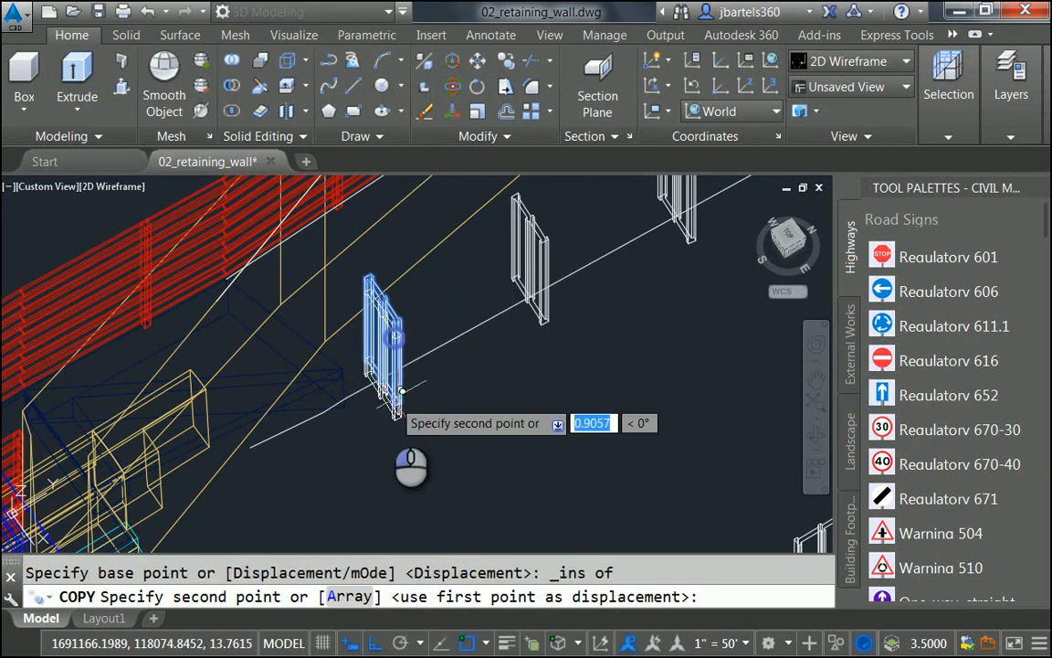
shift+right_click(358, 446)
click(402, 149)
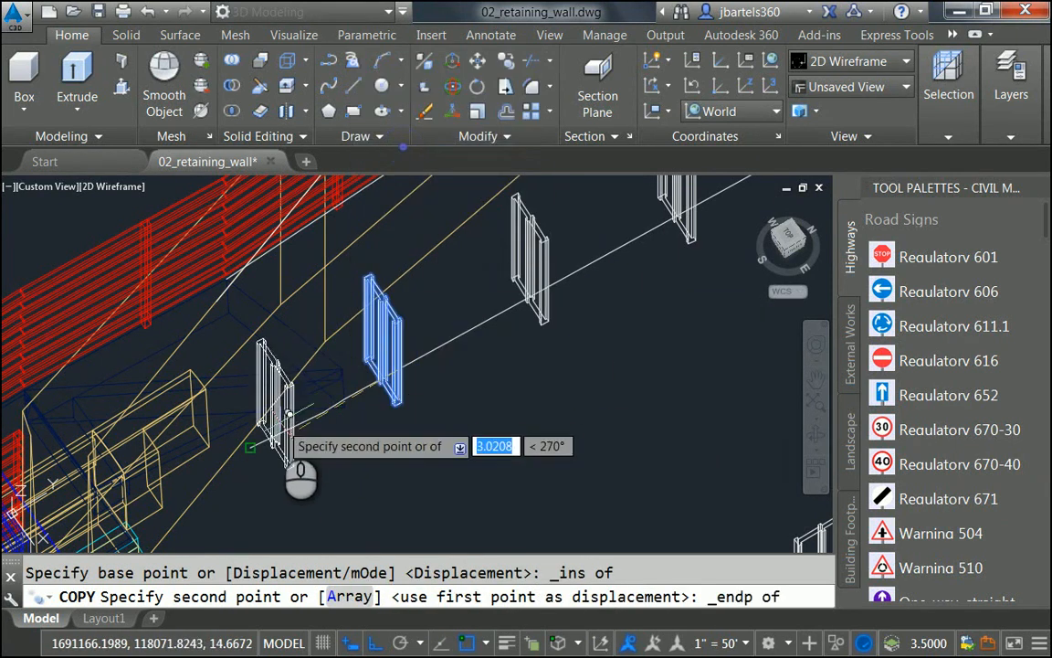
click(271, 342)
key(Escape)
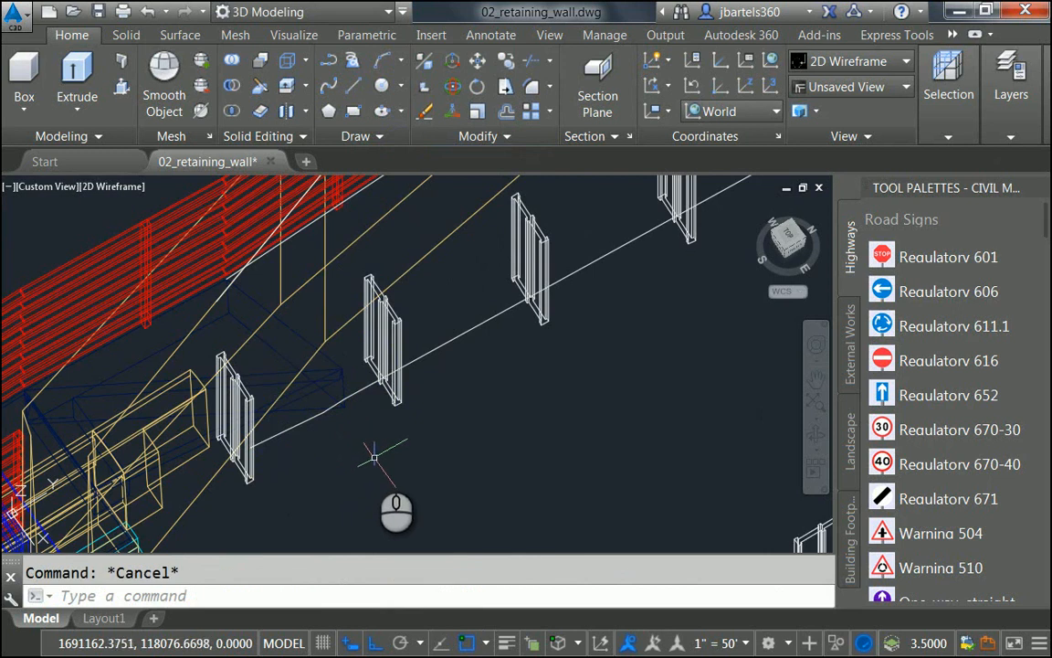
middle_drag(373, 457, 402, 430)
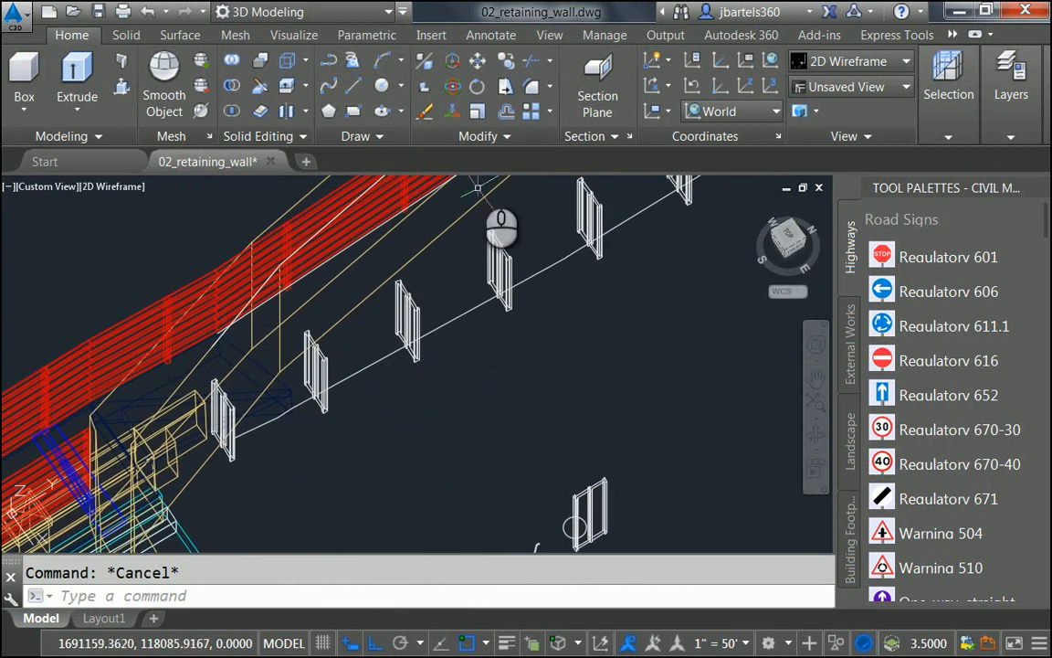
Step: Start moving the long white path, basing it at a post's insertion point
click(479, 62)
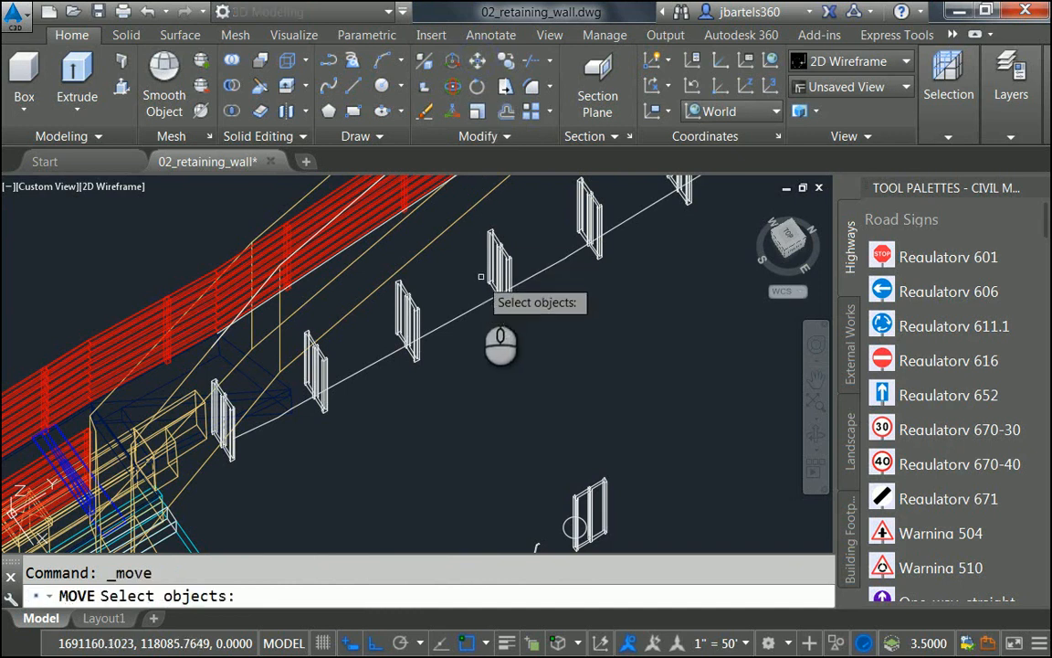
click(480, 308)
key(Return)
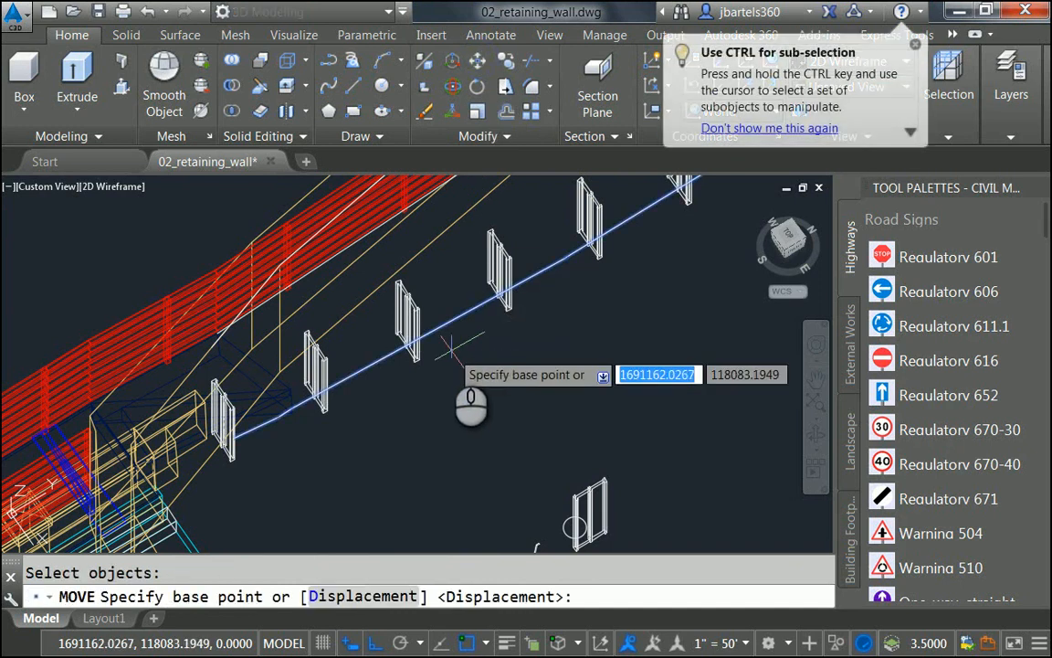
scroll(447, 366, up, 5)
shift+right_click(448, 351)
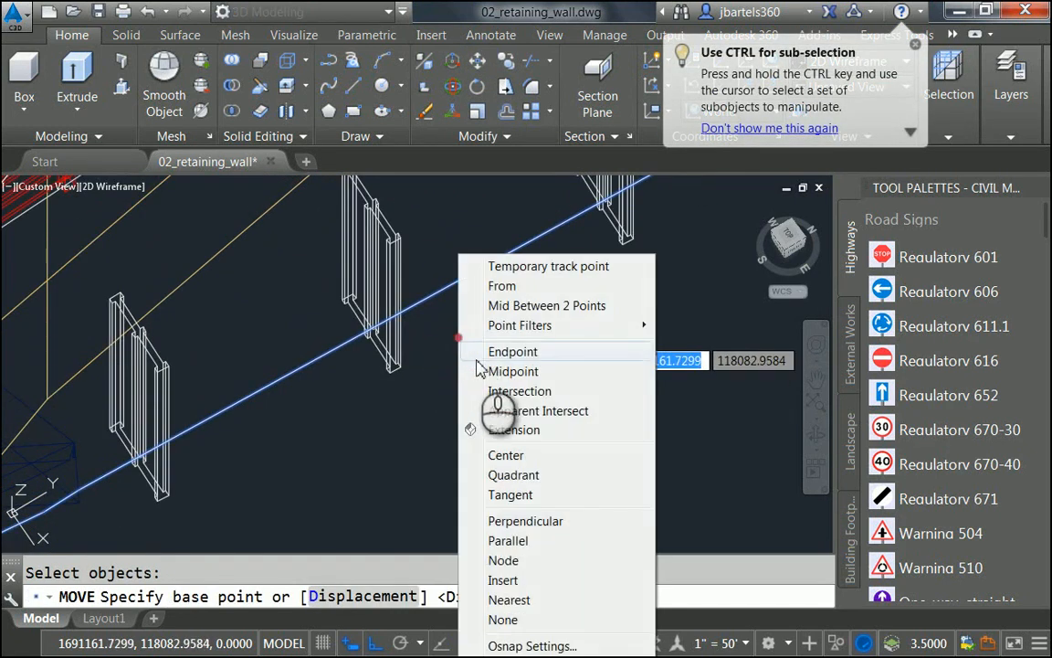
click(505, 580)
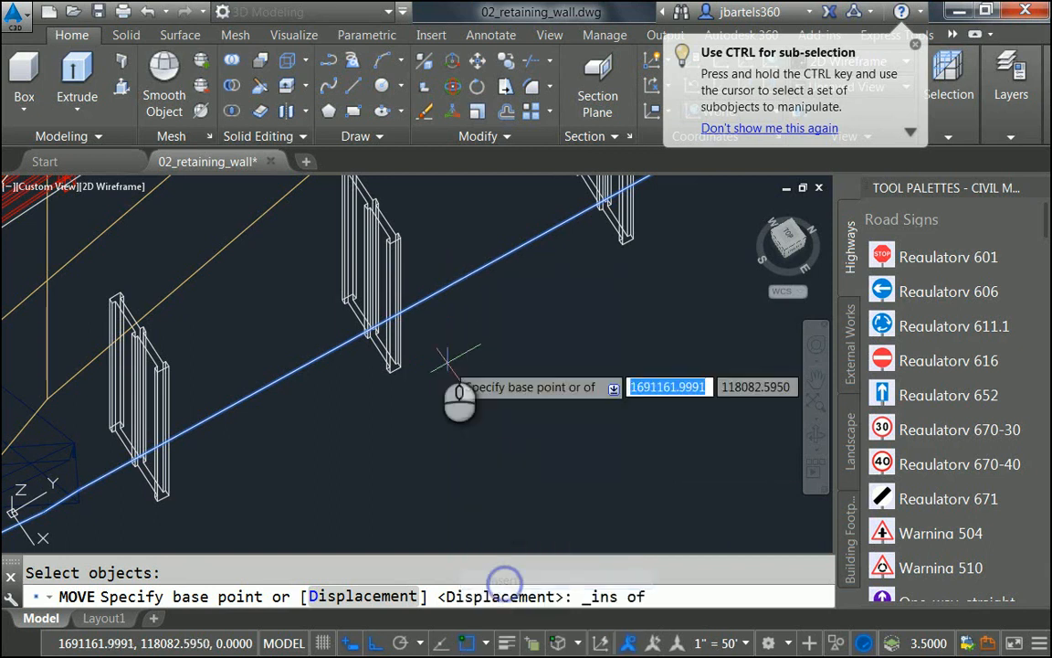
click(419, 276)
Step: Drop the path onto the post top's midpoint and orbit to inspect it
scroll(422, 281, up, 5)
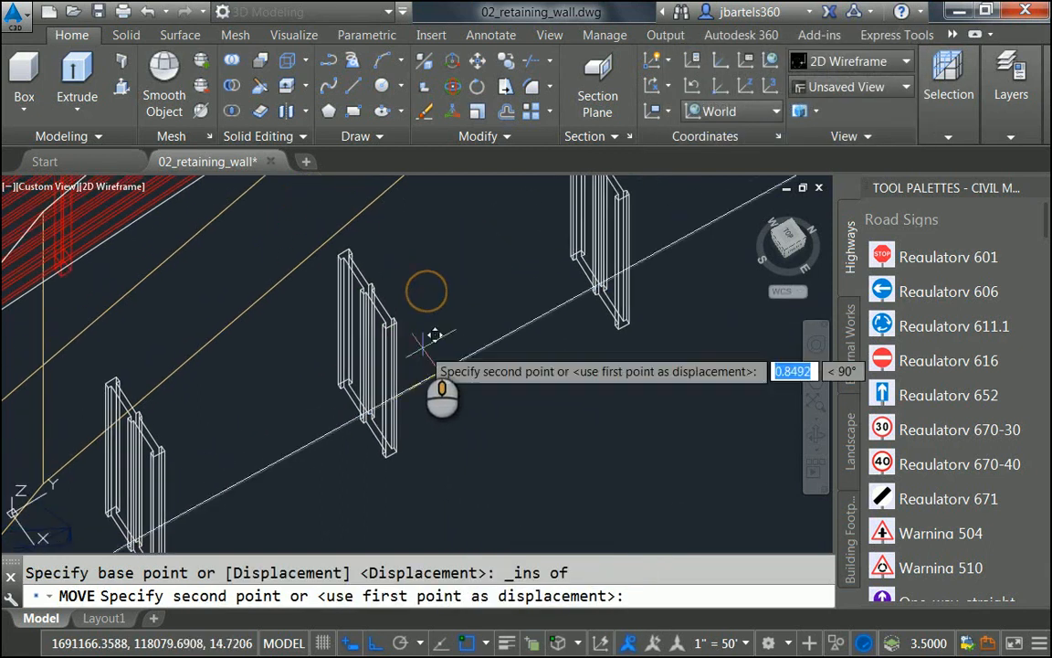
shift+right_click(418, 308)
click(465, 371)
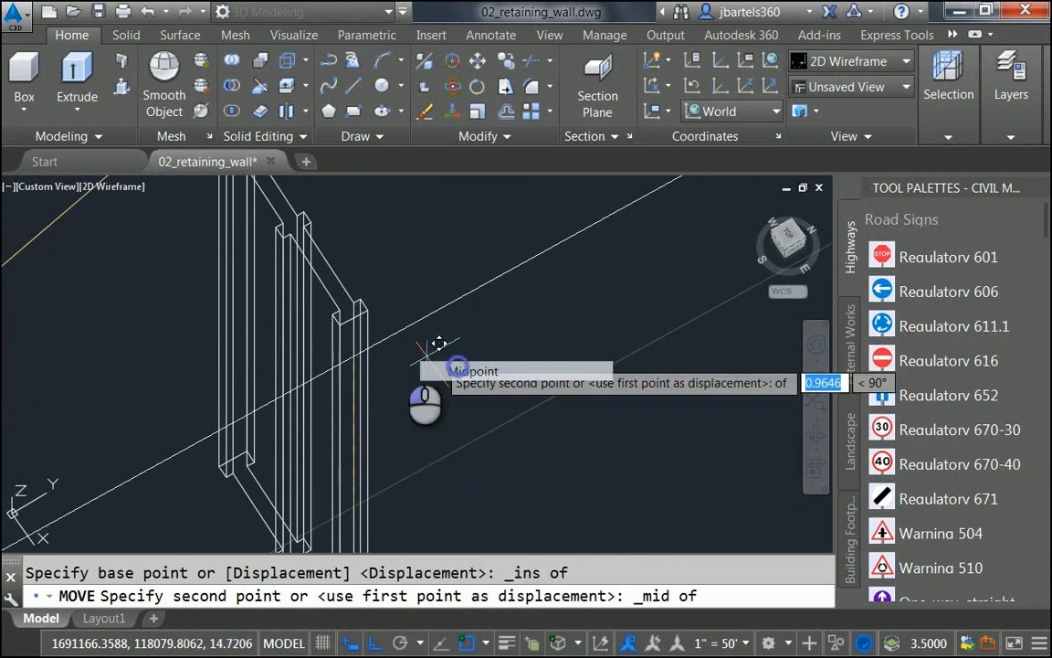
click(362, 304)
scroll(402, 357, down, 5)
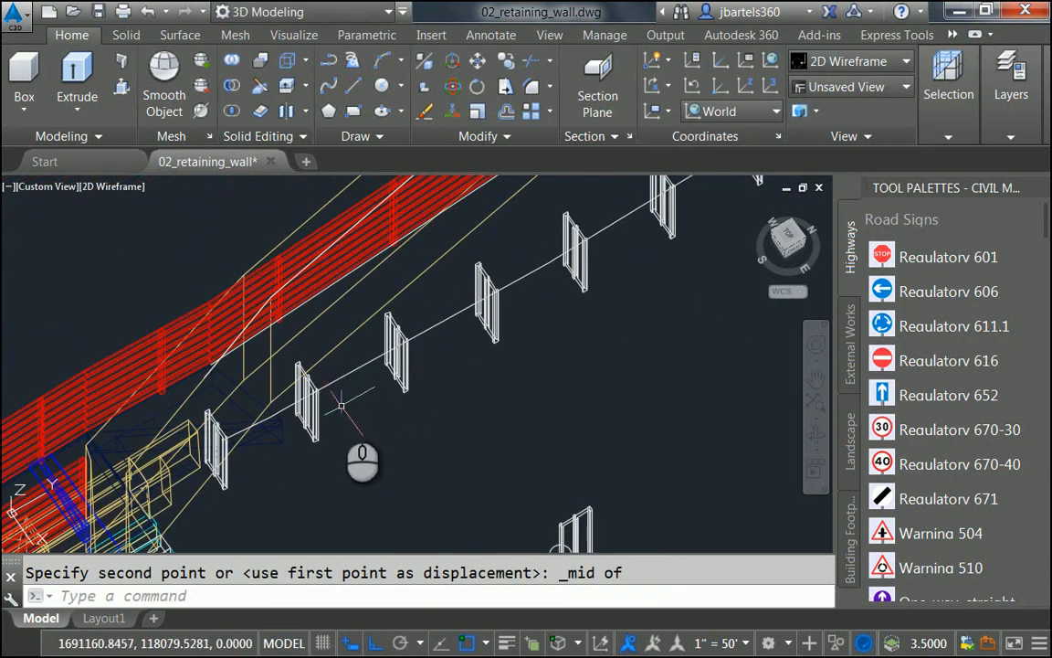
middle_drag(340, 405, 351, 361)
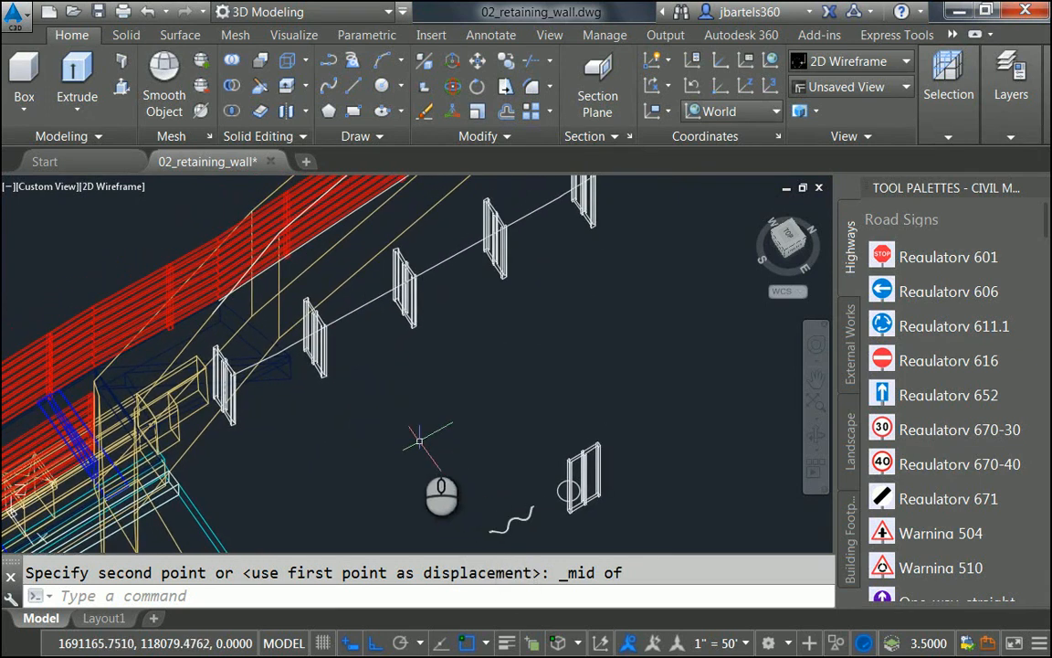
scroll(315, 407, up, 4)
shift+middle_drag(337, 439, 291, 294)
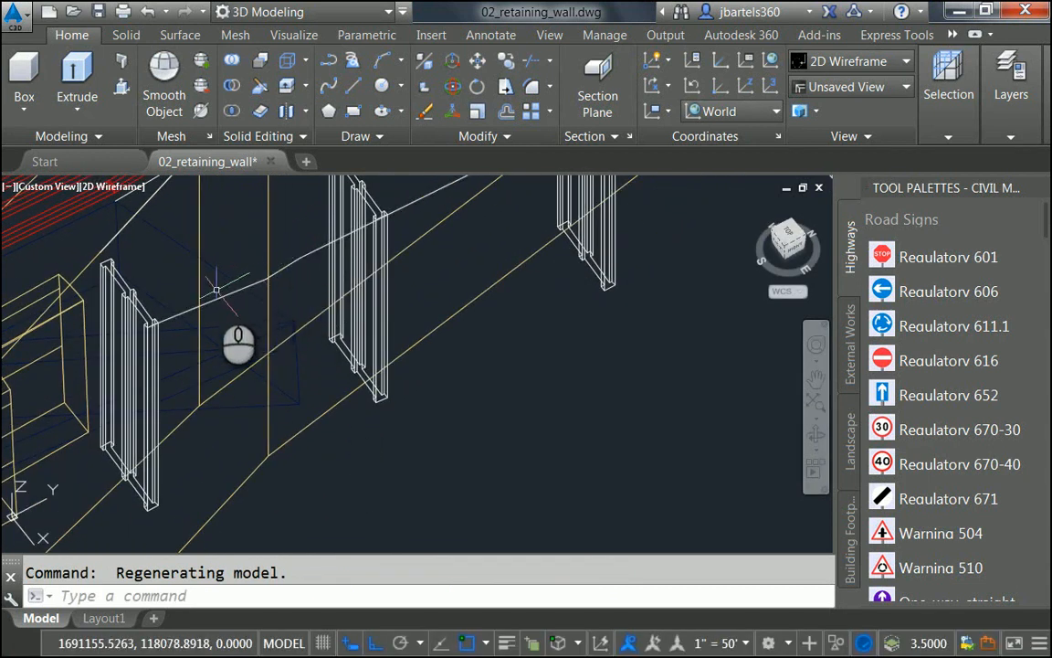
Step: Straighten a stretch of the post-top polyline using PEDIT vertex editing
click(262, 283)
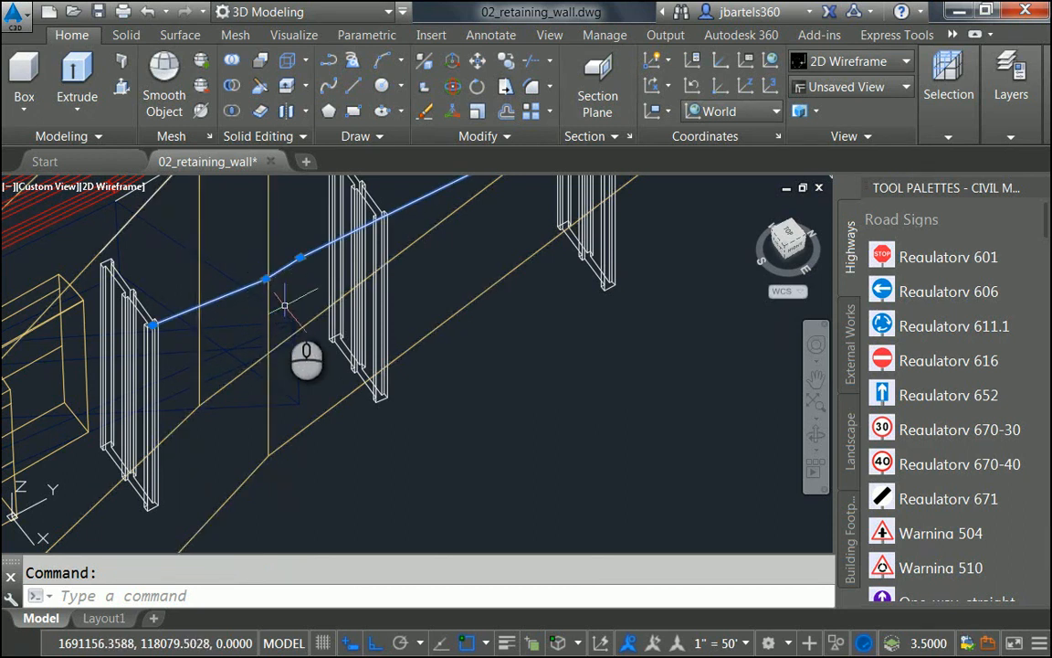
double_click(283, 268)
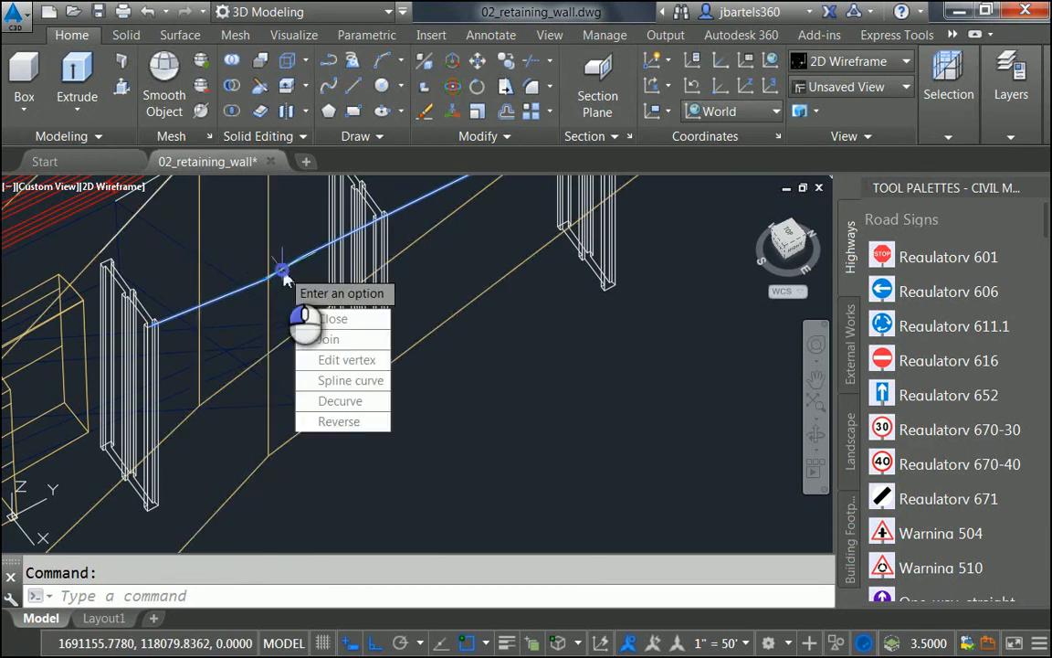
click(334, 360)
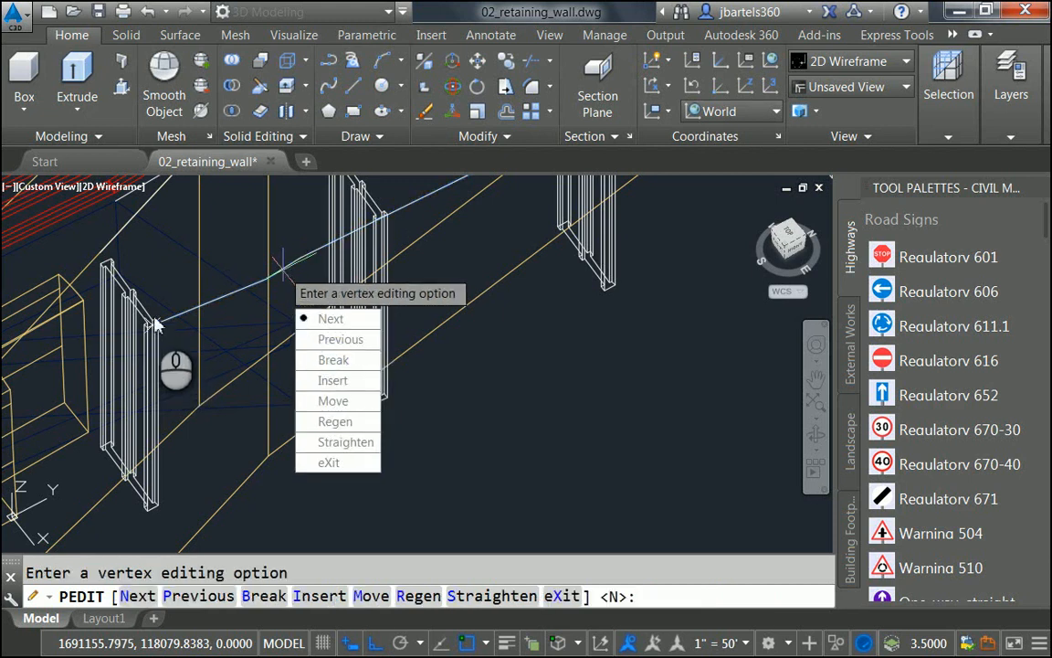
click(340, 442)
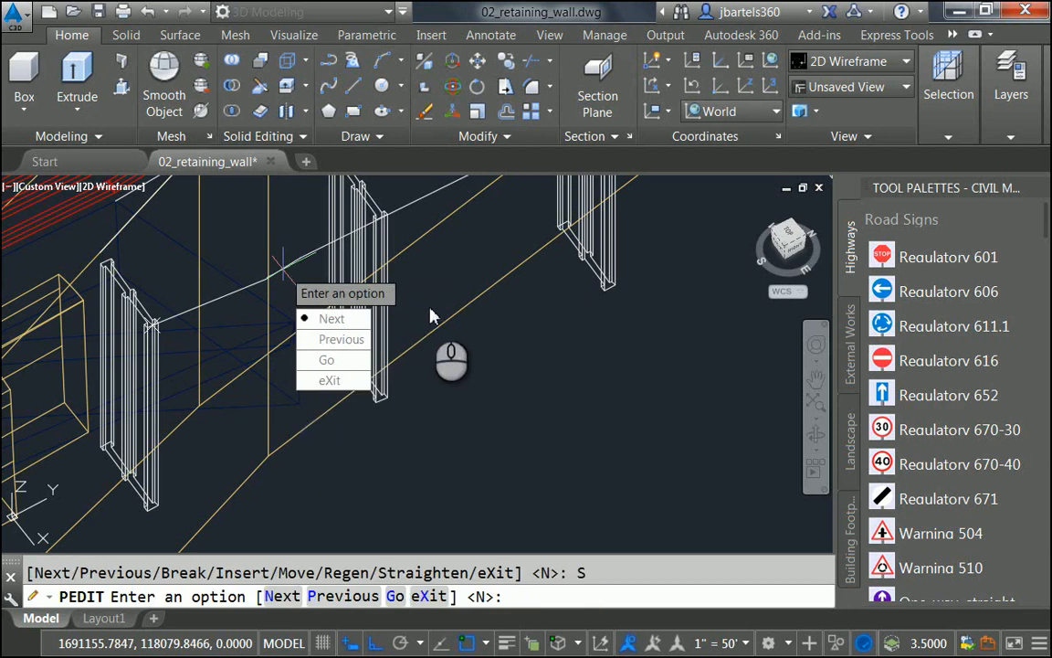
click(338, 319)
click(284, 278)
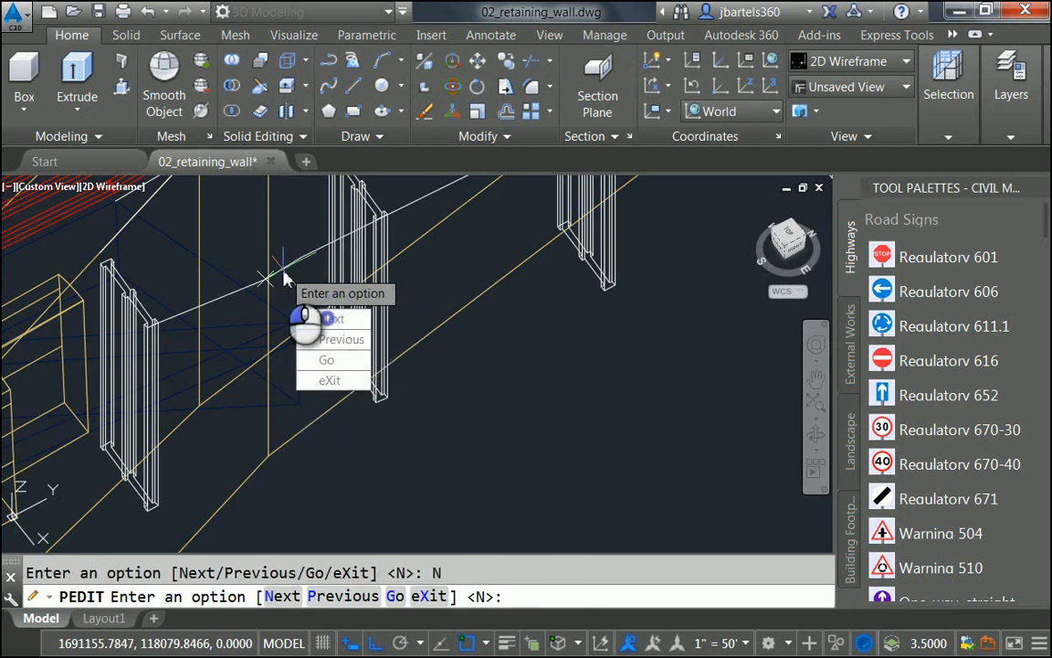
click(327, 319)
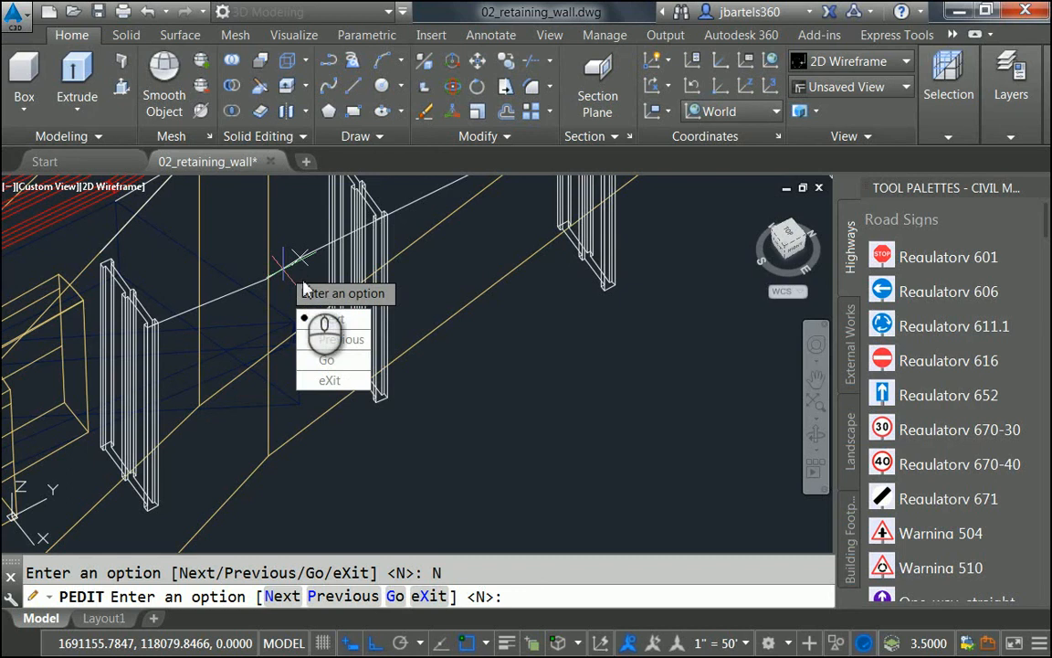
click(329, 360)
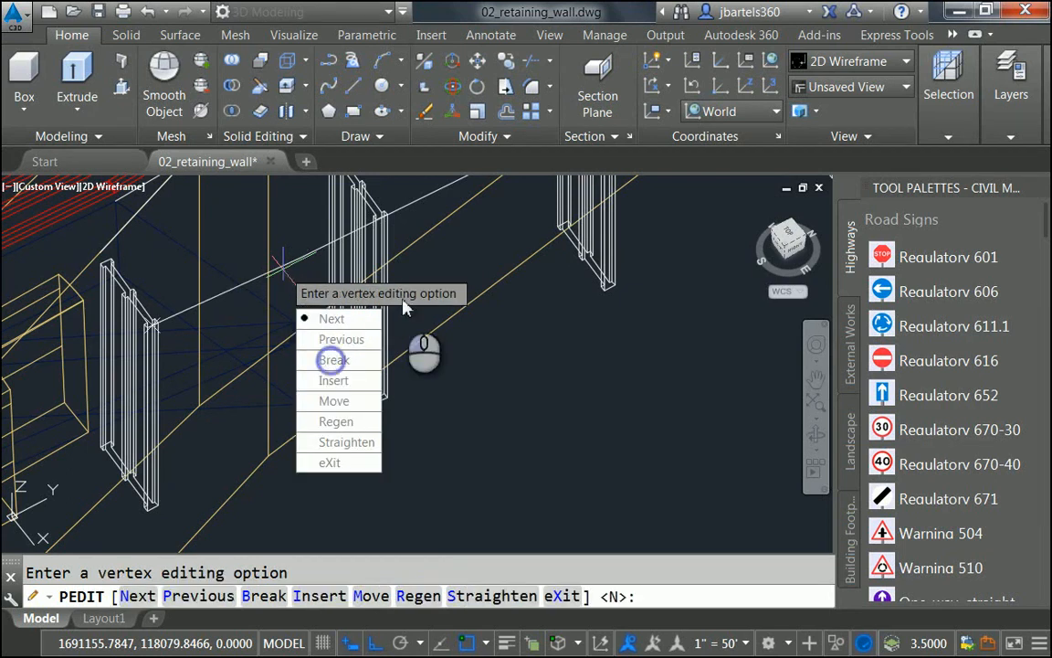
click(331, 462)
key(Escape)
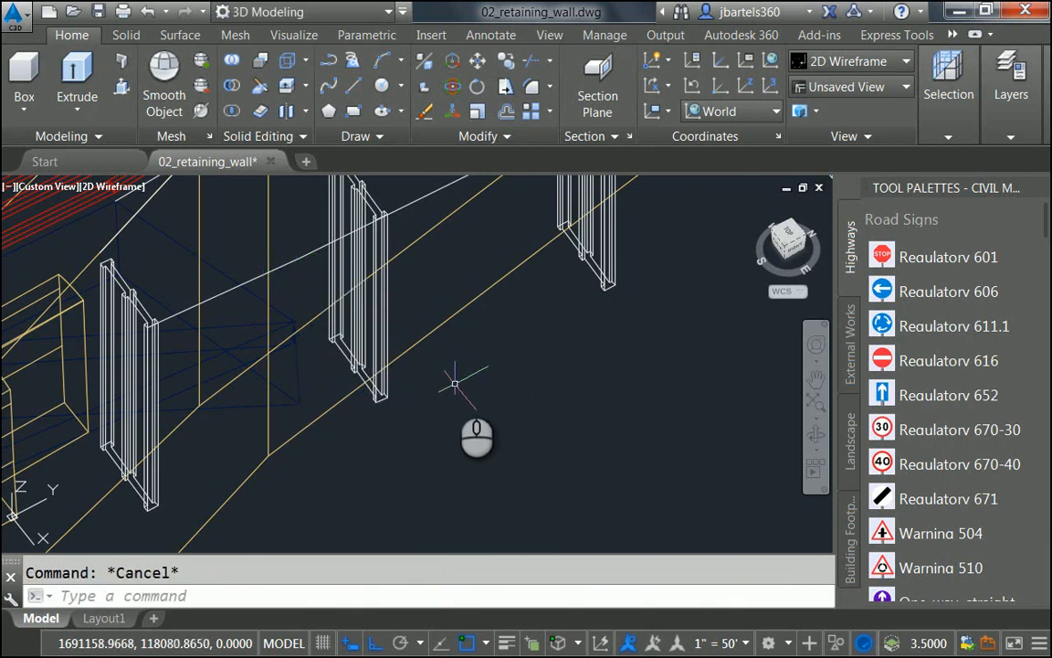
scroll(466, 379, down, 3)
mouse_move(491, 400)
middle_down()
mouse_move(497, 380)
mouse_move(449, 402)
mouse_move(395, 329)
mouse_move(413, 349)
middle_up()
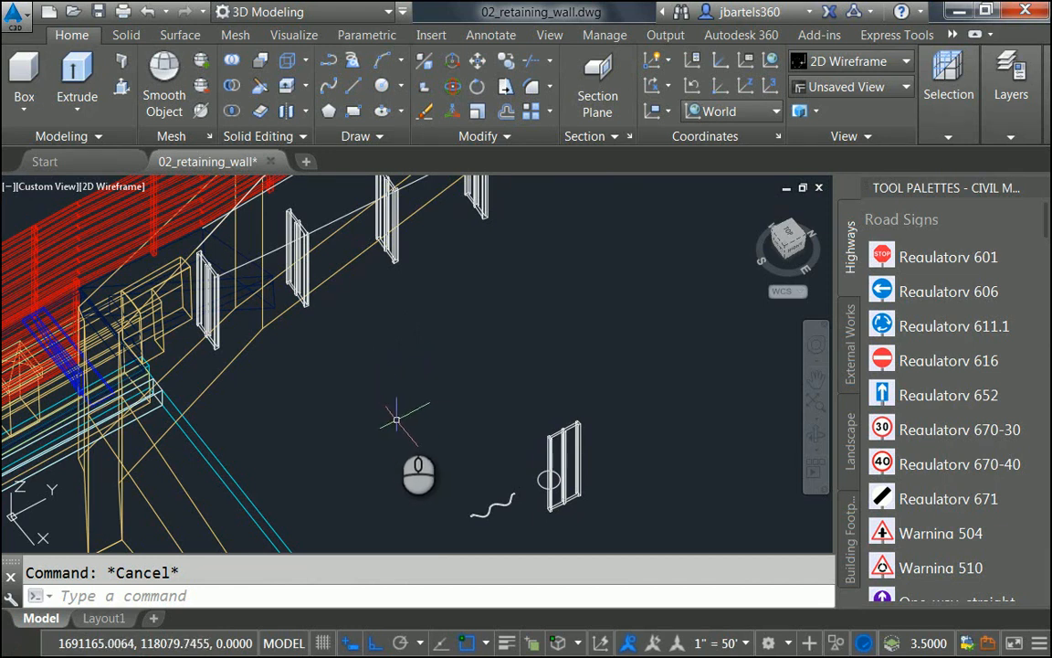
Step: Sweep the wavy profile along the raised path, based at the profile's endpoint
click(82, 114)
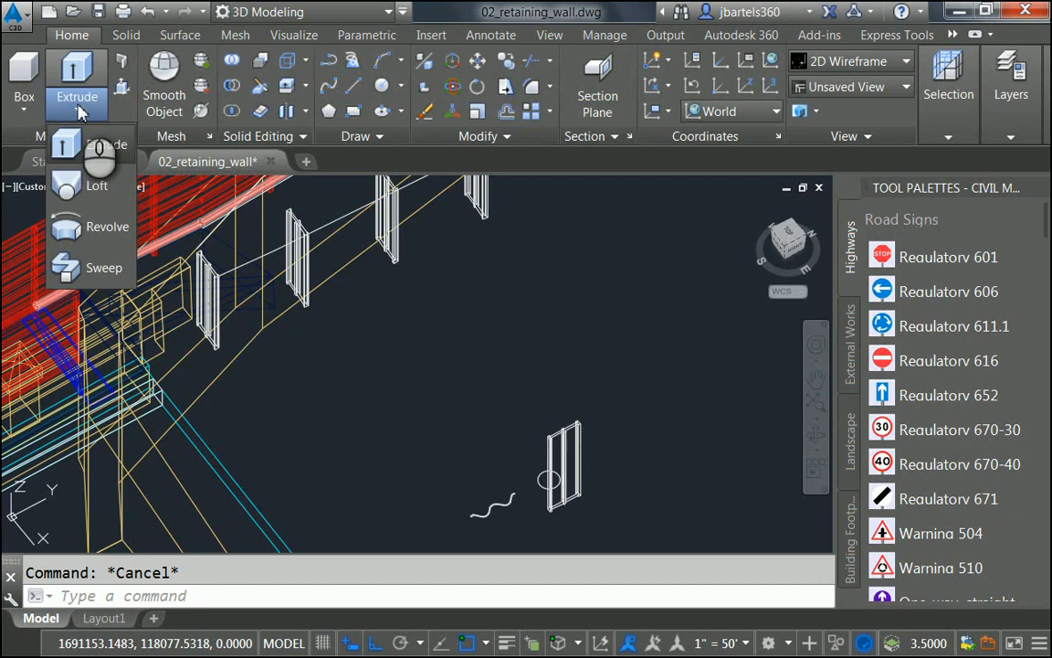
click(71, 265)
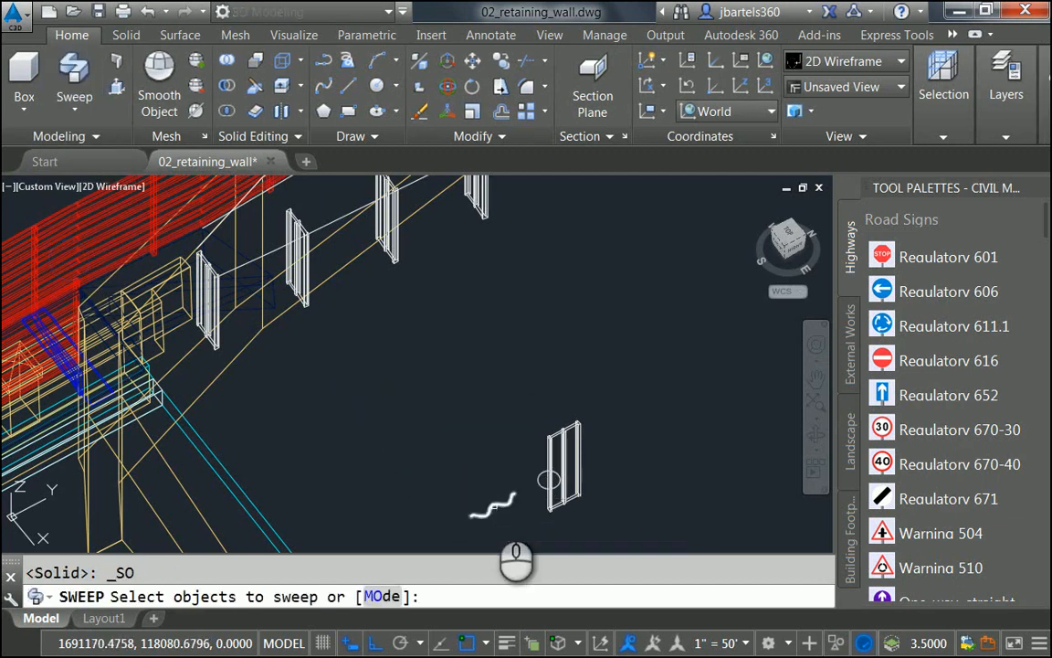
click(493, 504)
key(Return)
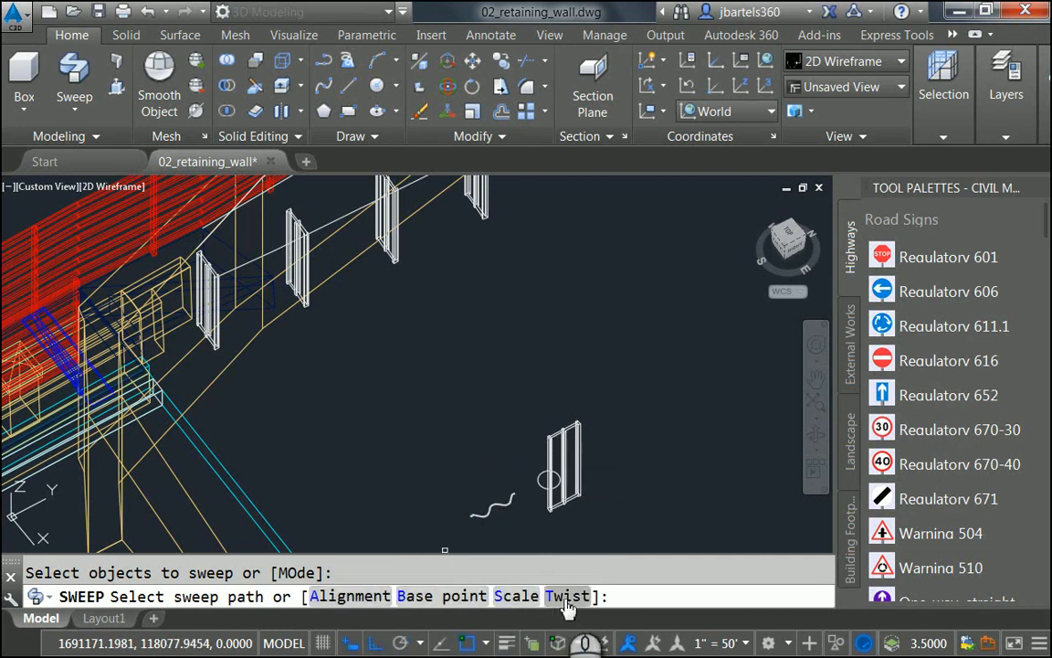
click(414, 595)
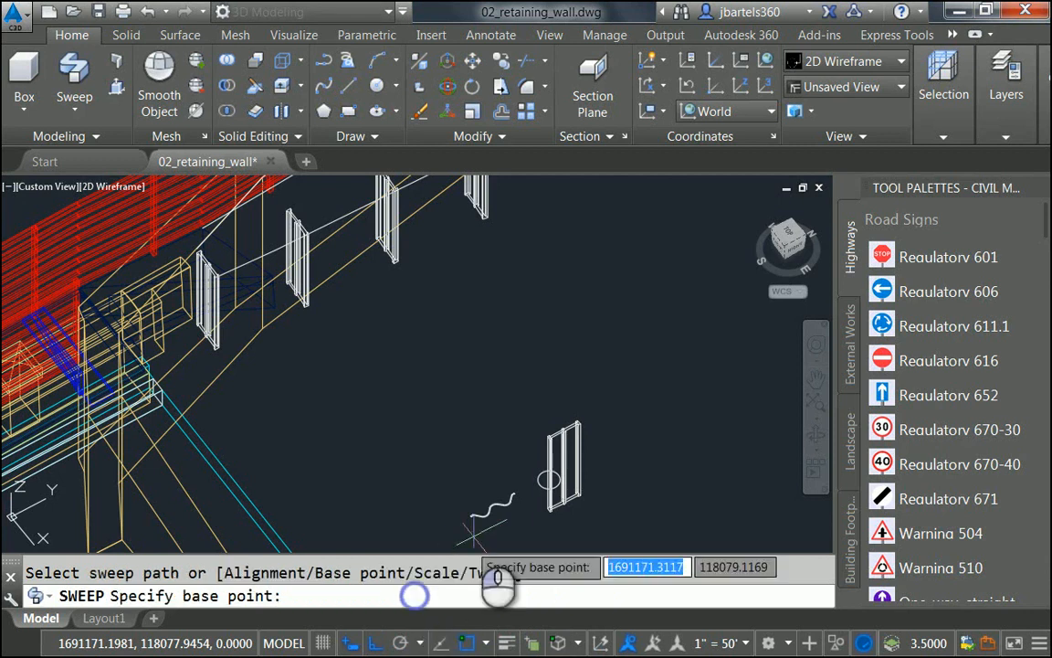
scroll(521, 489, up, 4)
scroll(520, 488, up, 5)
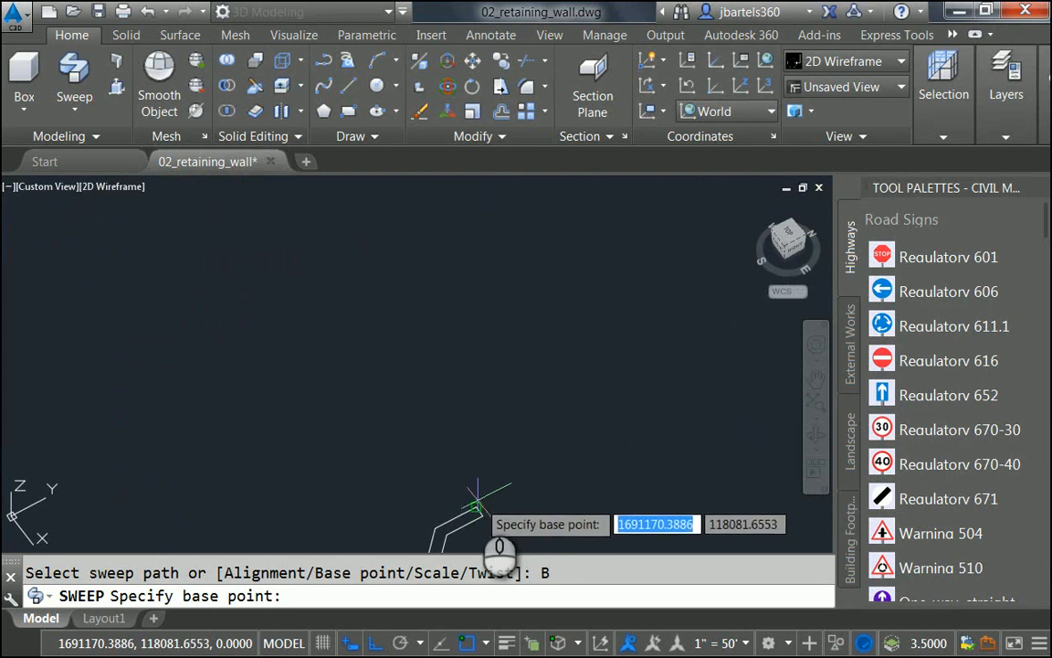
click(476, 507)
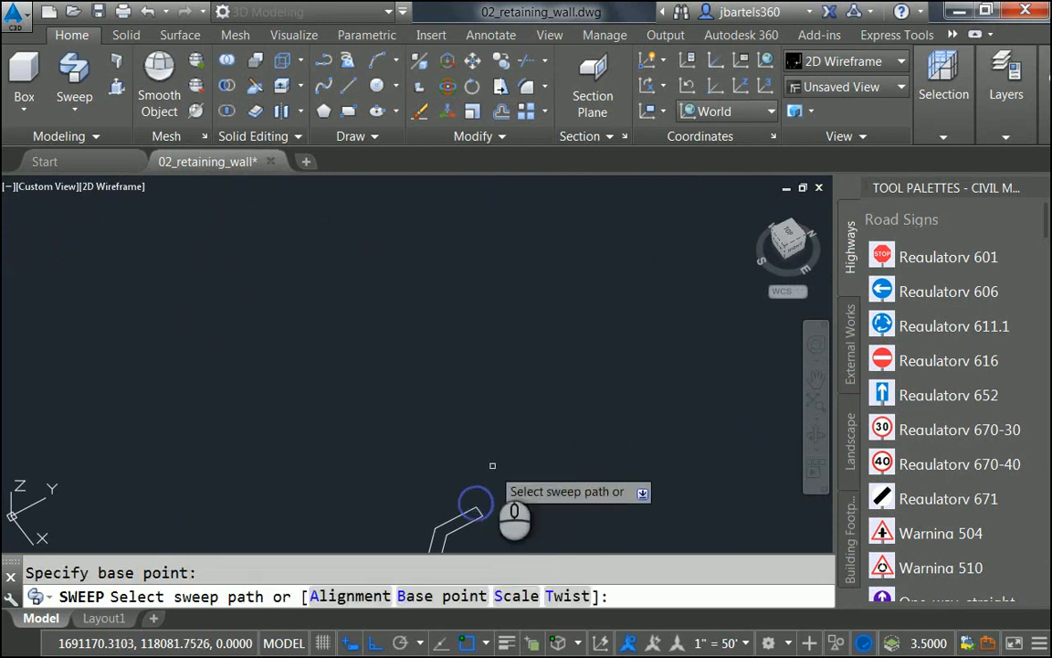
scroll(494, 466, down, 6)
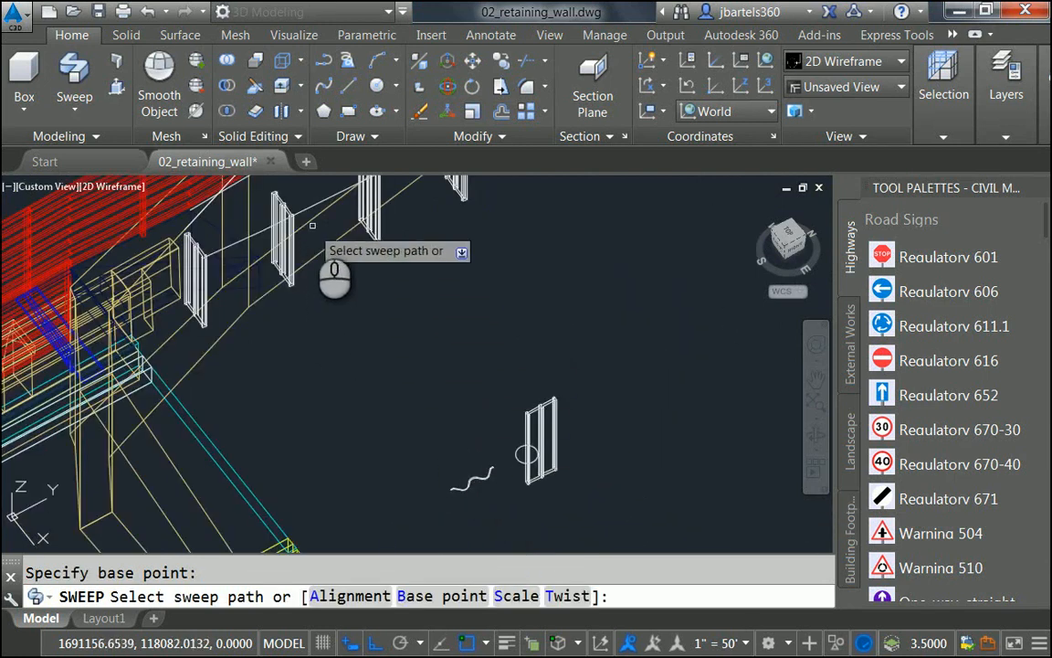
click(308, 217)
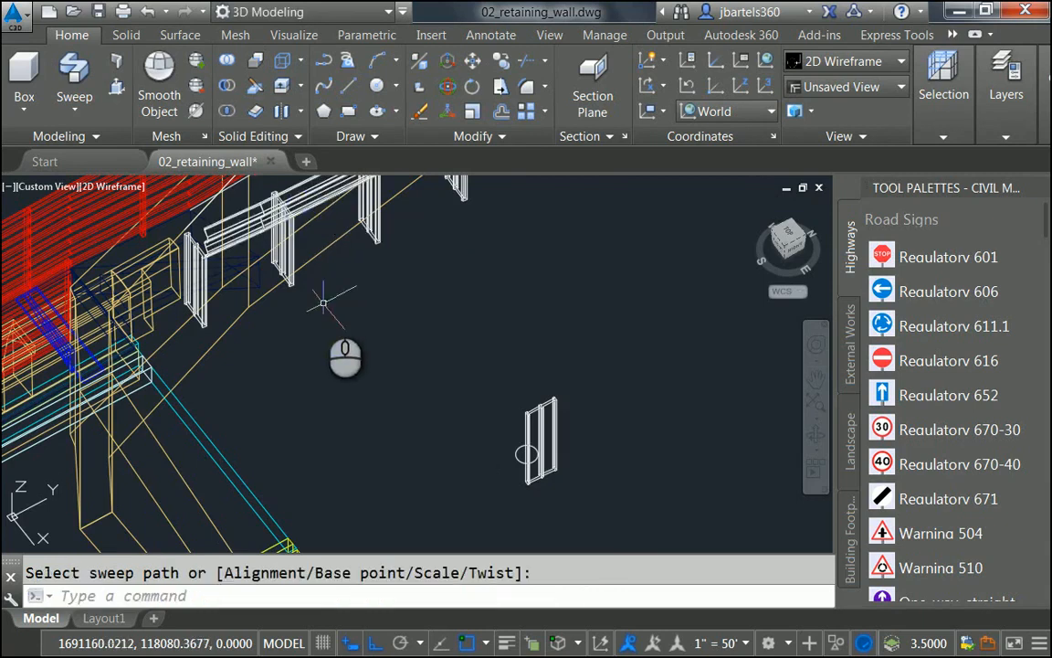
scroll(323, 303, up, 5)
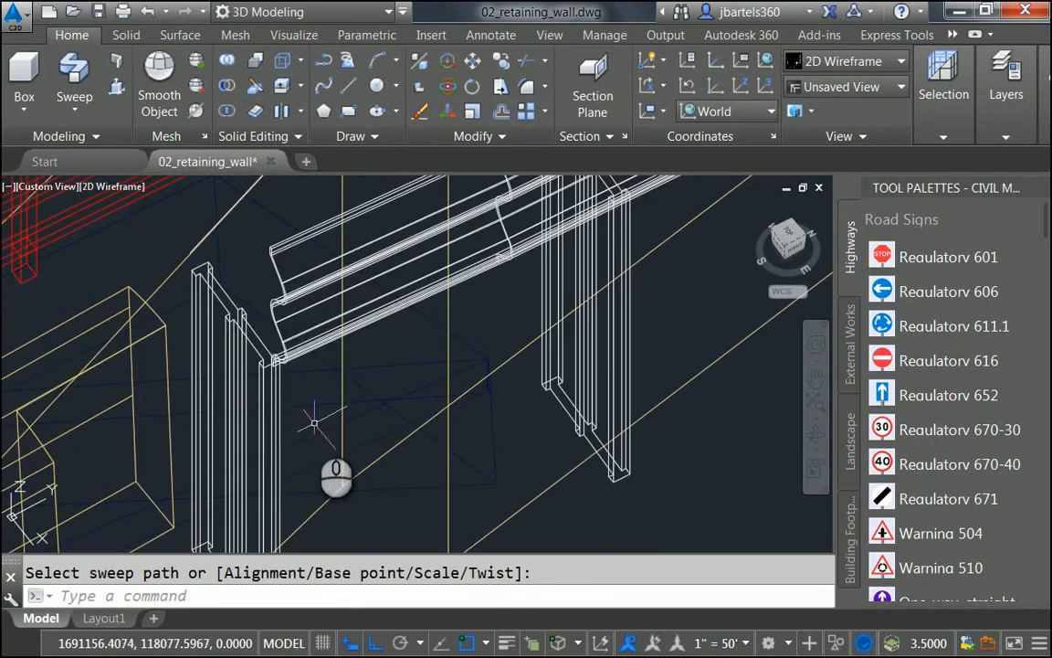
Step: Inspect the new guardrail and select its solid for moving
shift+middle_drag(314, 423, 372, 422)
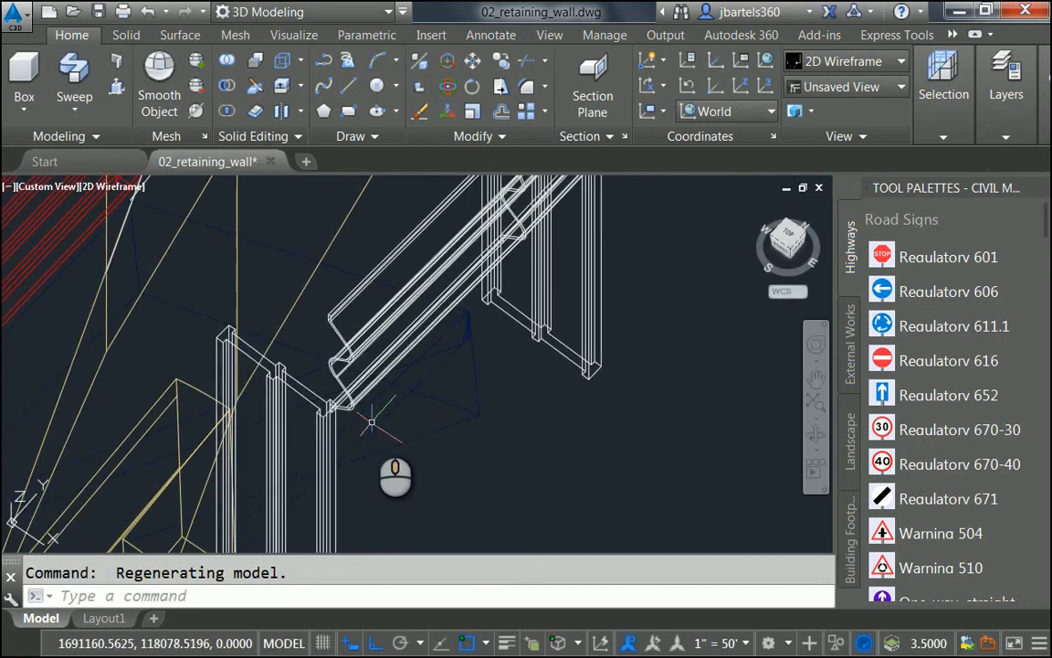
scroll(372, 423, down, 1)
scroll(402, 457, down, 1)
scroll(399, 448, down, 1)
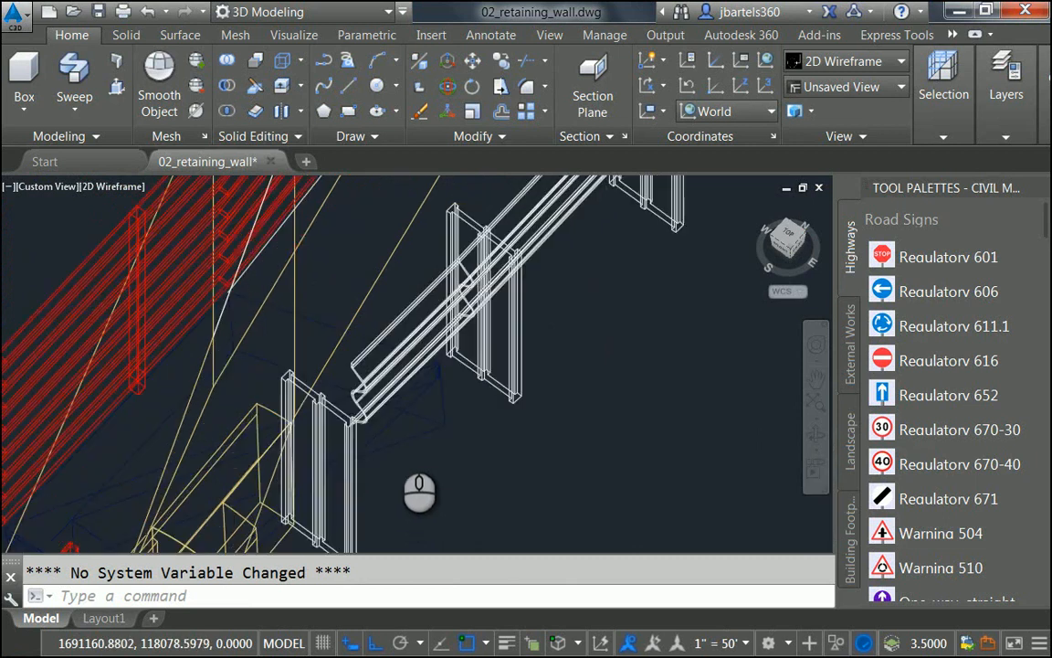
scroll(399, 438, up, 2)
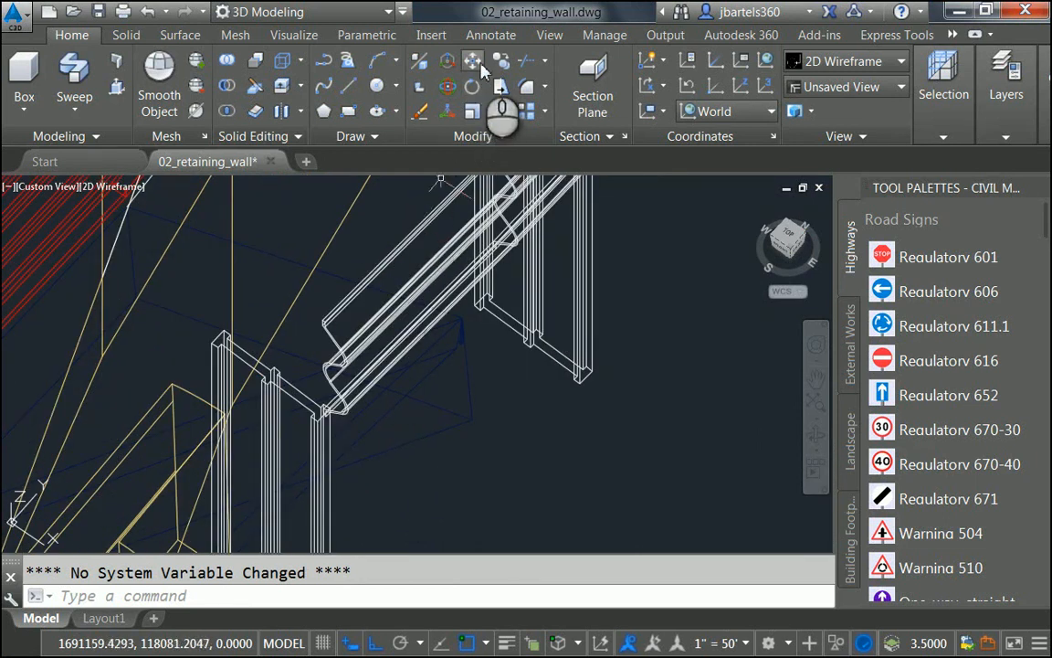
click(335, 309)
key(Return)
Step: Move the guardrail 2 units so it rests on the railpost tops
scroll(284, 322, up, 3)
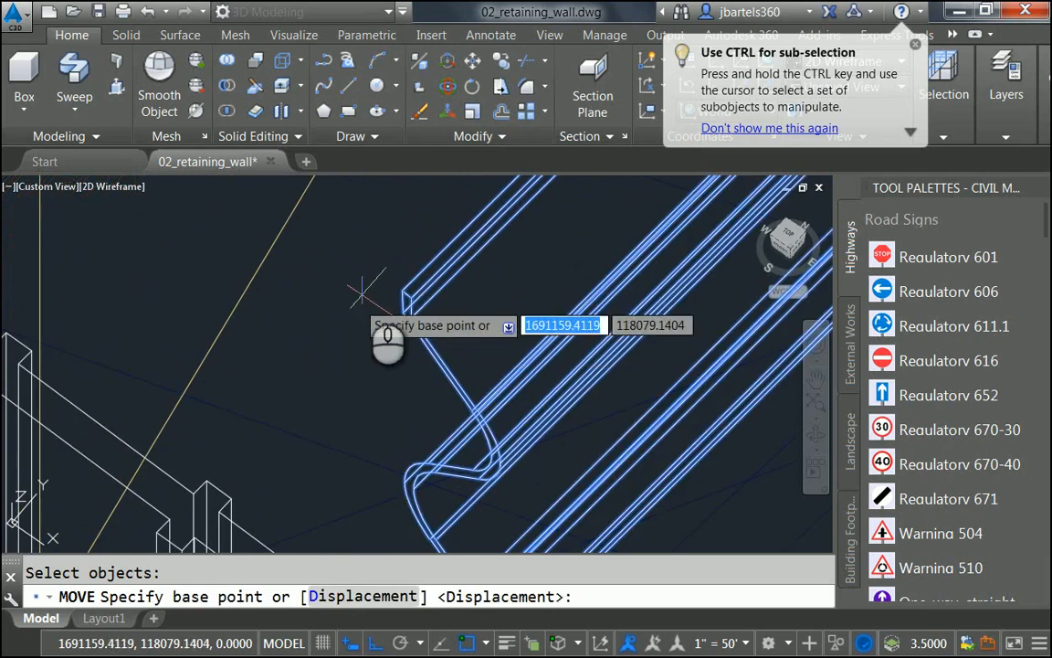
click(399, 287)
scroll(418, 336, down, 3)
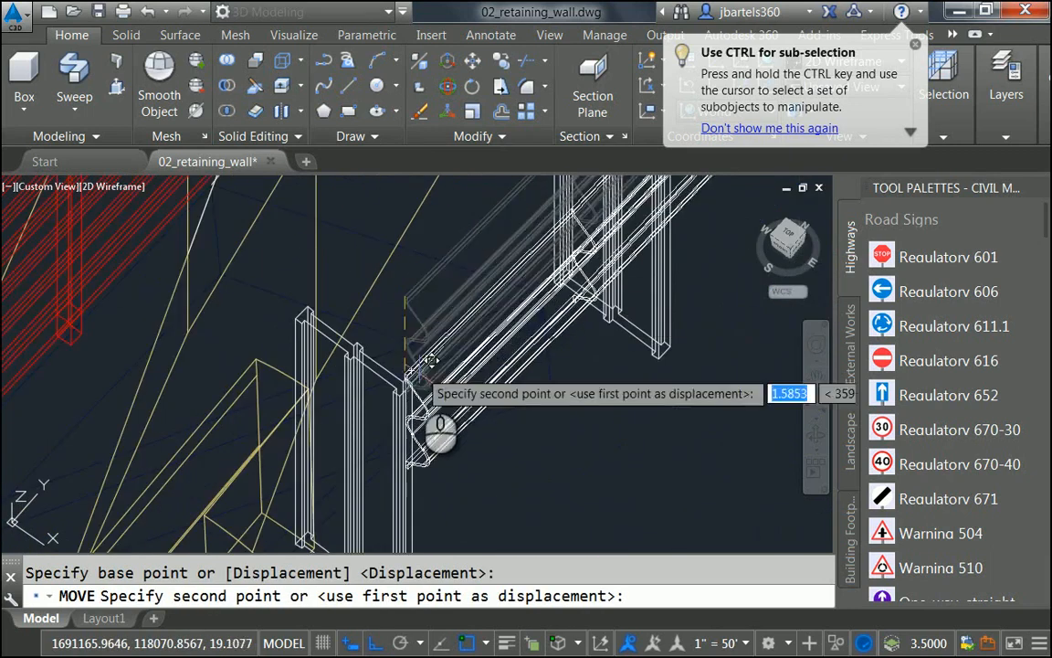
scroll(419, 376, up, 3)
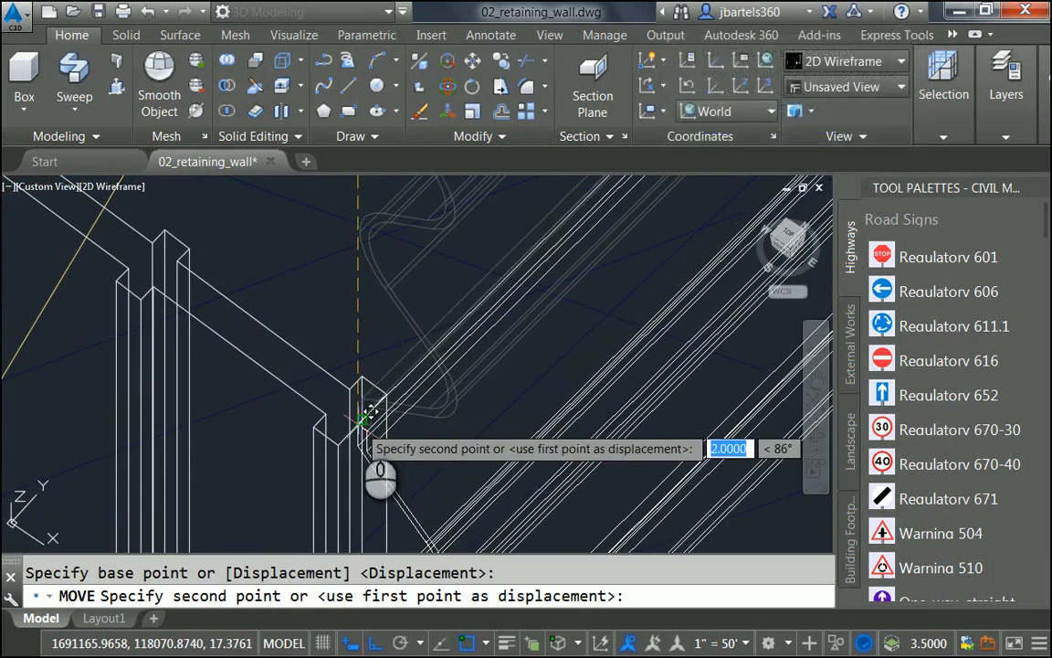
click(364, 419)
scroll(413, 349, down, 3)
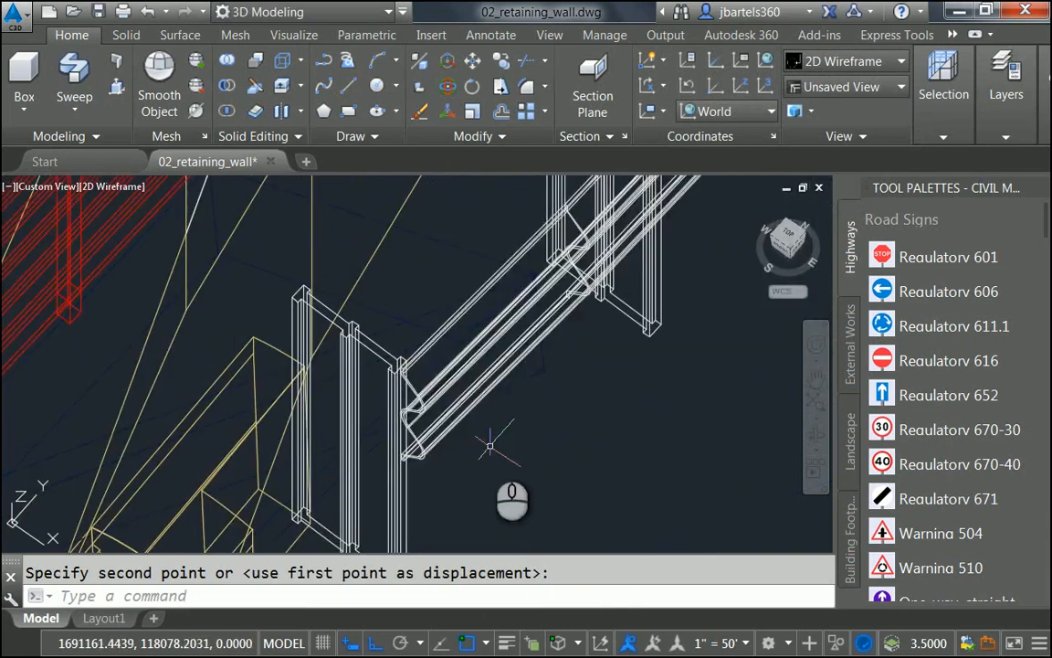
shift+middle_drag(485, 445, 431, 479)
scroll(399, 454, down, 4)
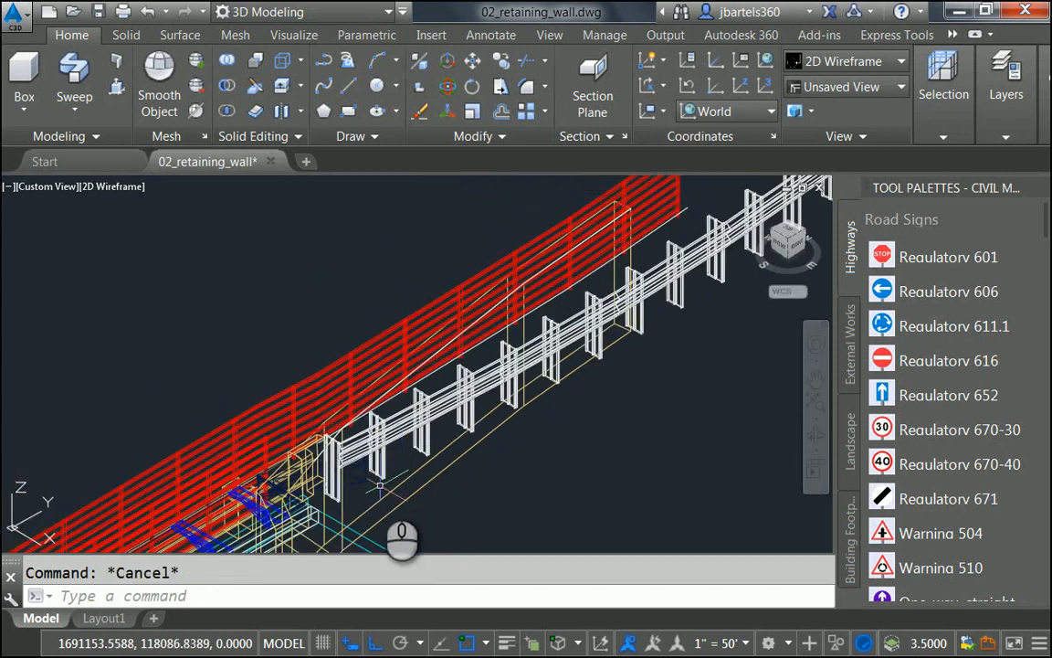
Step: Switch the viewport from 2D Wireframe to the Conceptual visual style
click(115, 187)
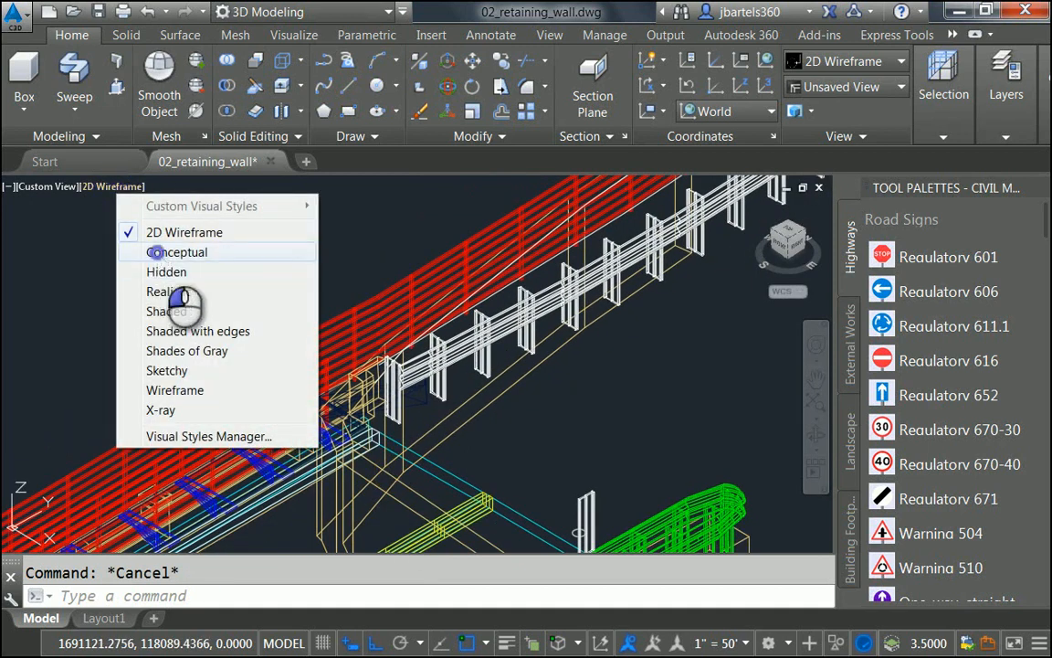
click(158, 252)
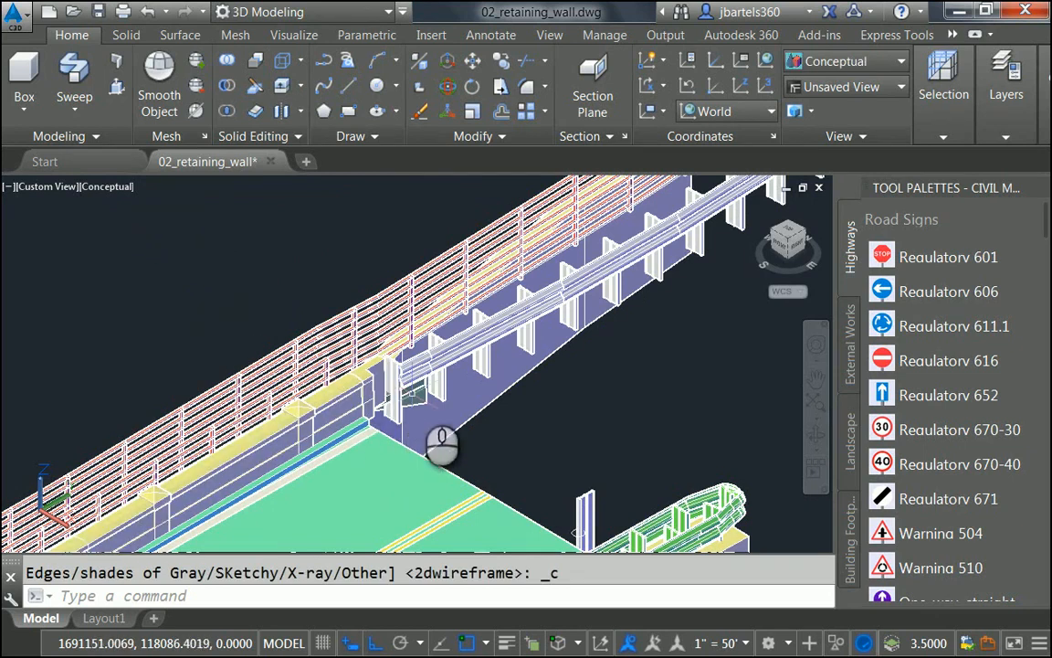
mouse_move(475, 498)
middle_down()
mouse_move(704, 336)
mouse_move(623, 379)
middle_up()
scroll(623, 379, down, 3)
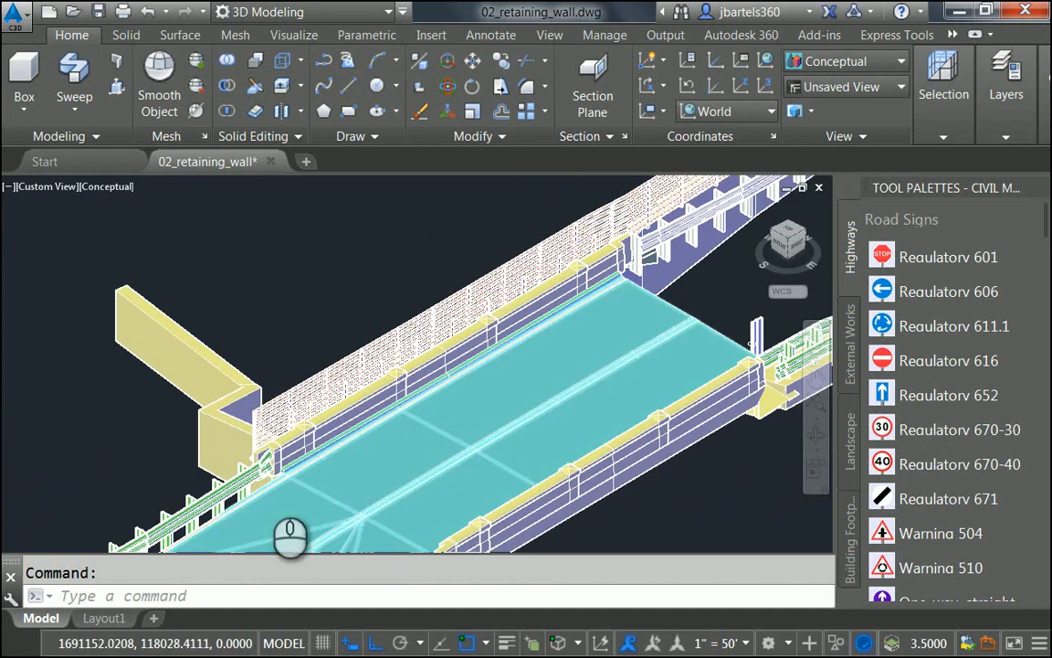
scroll(289, 538, up, 6)
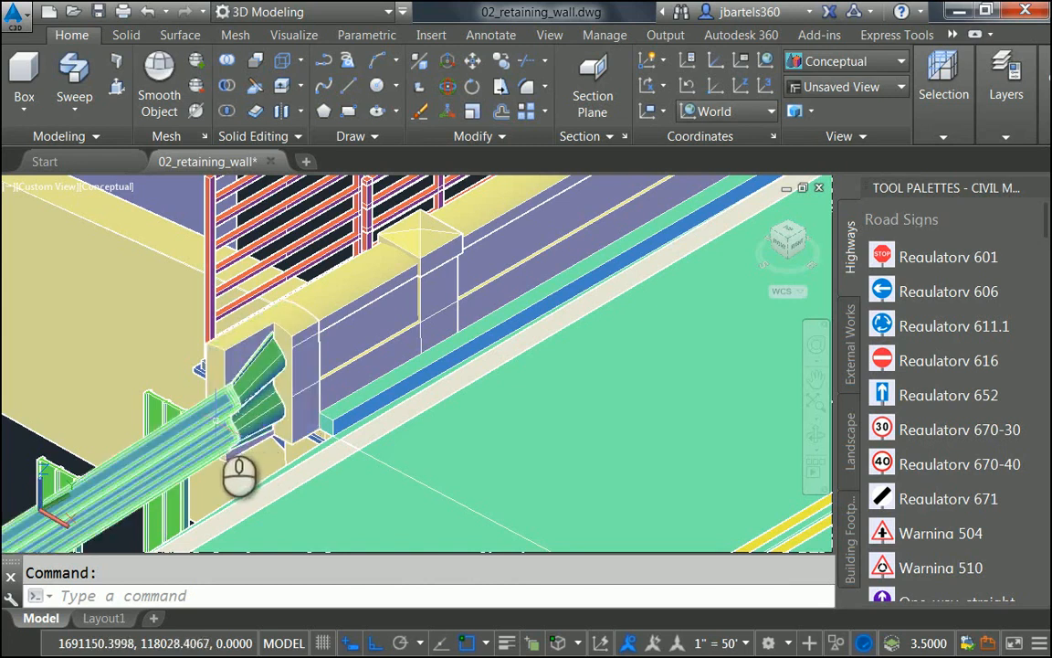
Step: Orbit and pan to view the shaded guardrail and posts from a new angle
scroll(327, 468, down, 3)
shift+middle_drag(560, 343, 253, 620)
scroll(615, 311, up, 5)
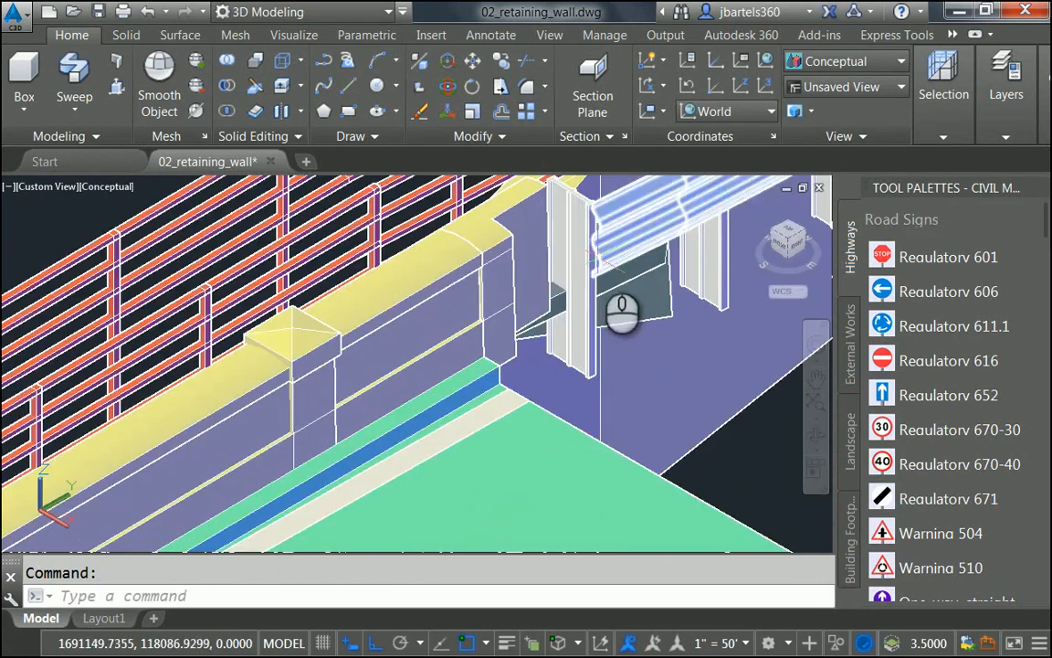
scroll(622, 312, up, 3)
middle_drag(627, 357, 532, 457)
middle_drag(506, 407, 510, 411)
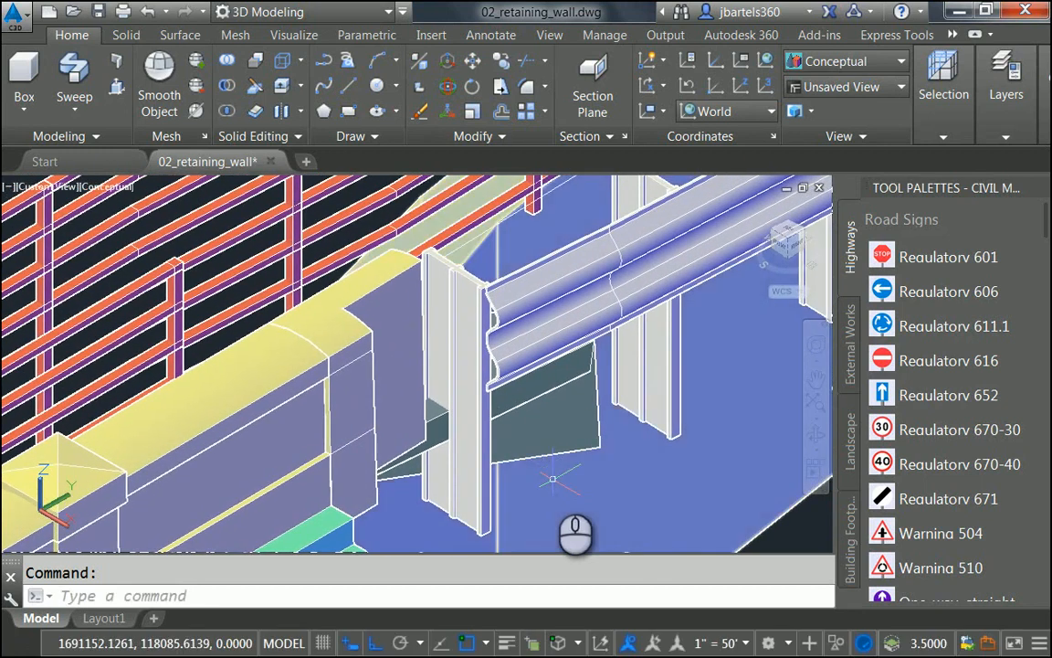